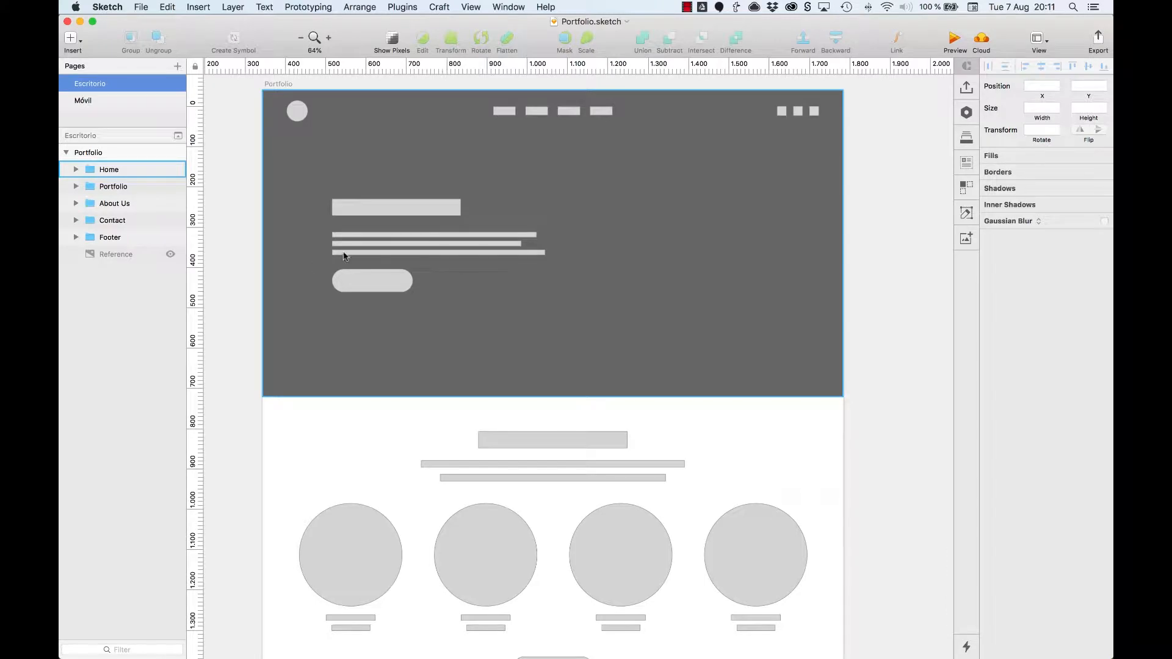
Step: Set the fill color of the hero section's rounded button to hex 366DEC
{"action": "left_click", "coordinate": [380, 281]}
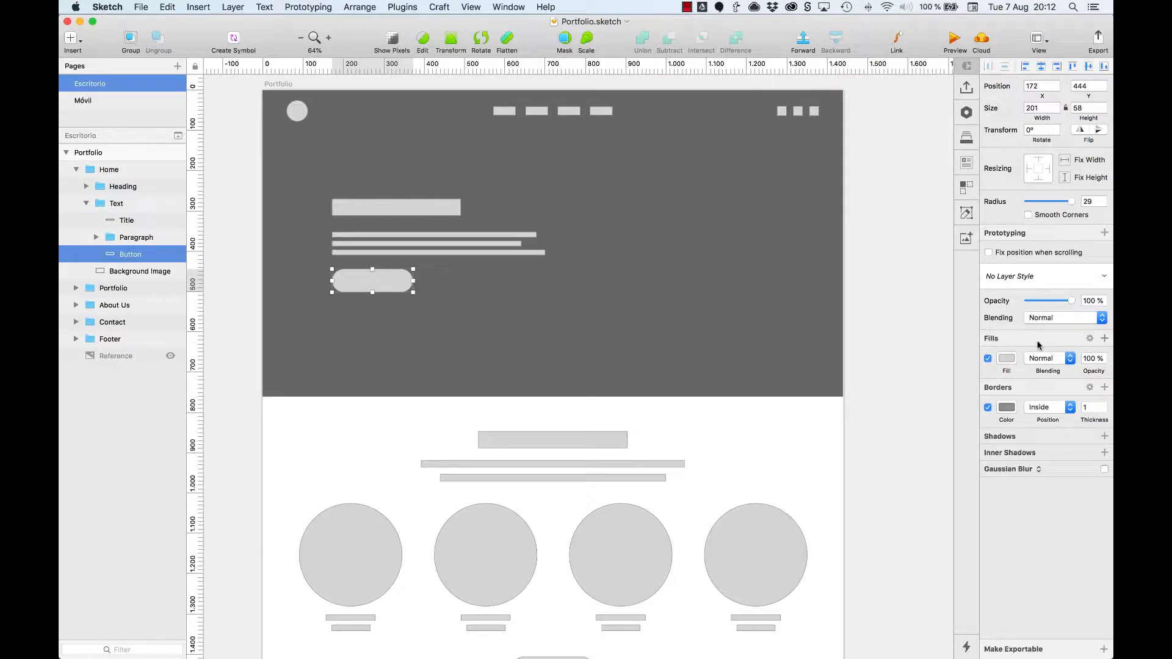
{"action": "left_click", "coordinate": [1001, 360]}
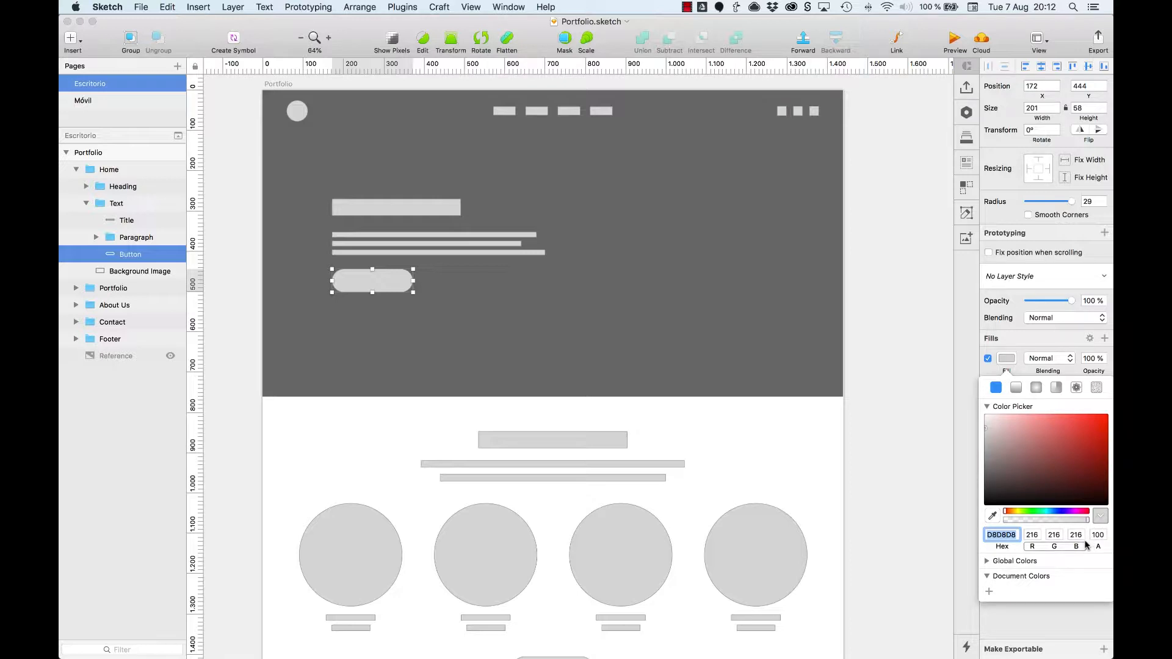
{"action": "left_click", "coordinate": [994, 518]}
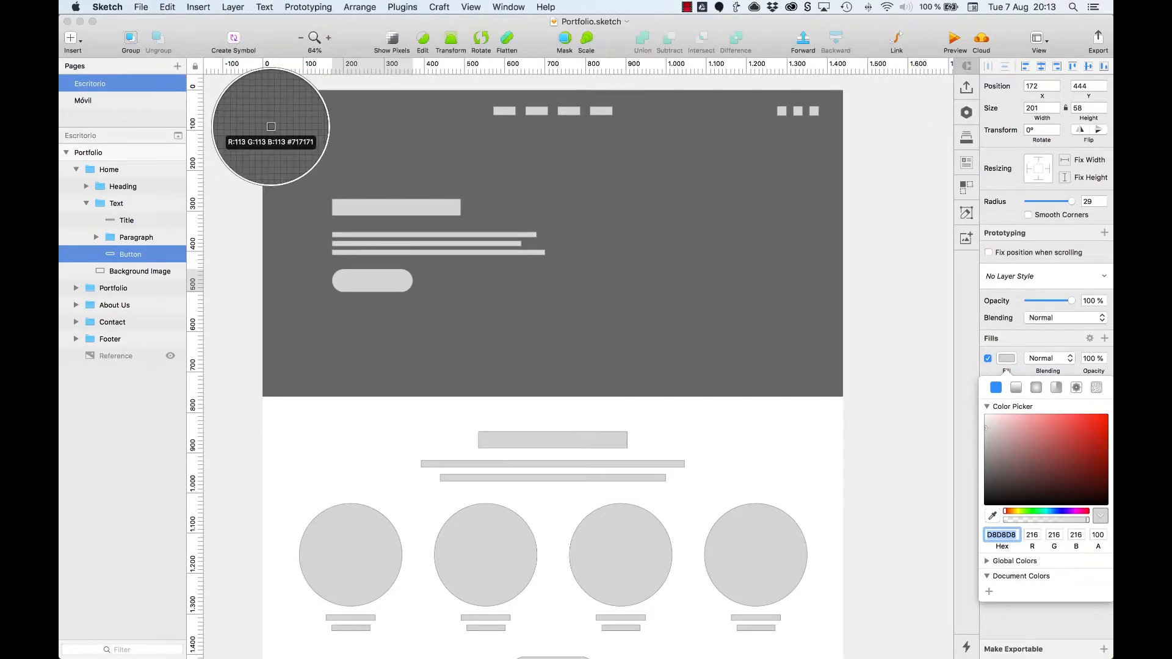
{"action": "key", "text": "Escape"}
{"action": "type", "text": "366DEC"}
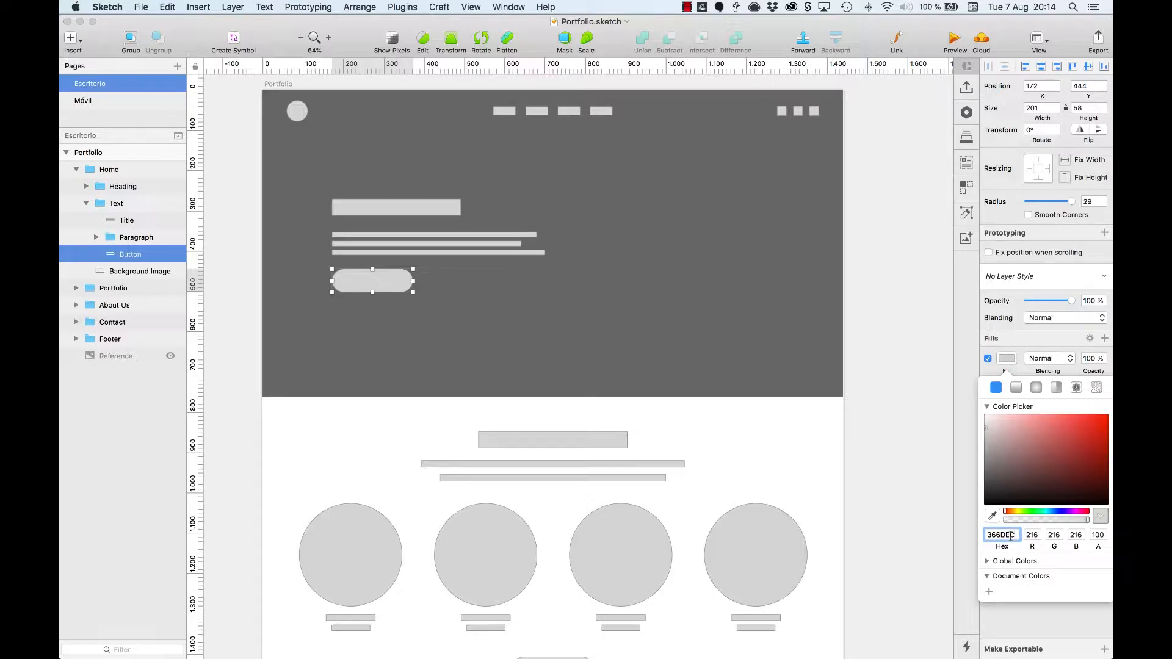
{"action": "key", "text": "Return"}
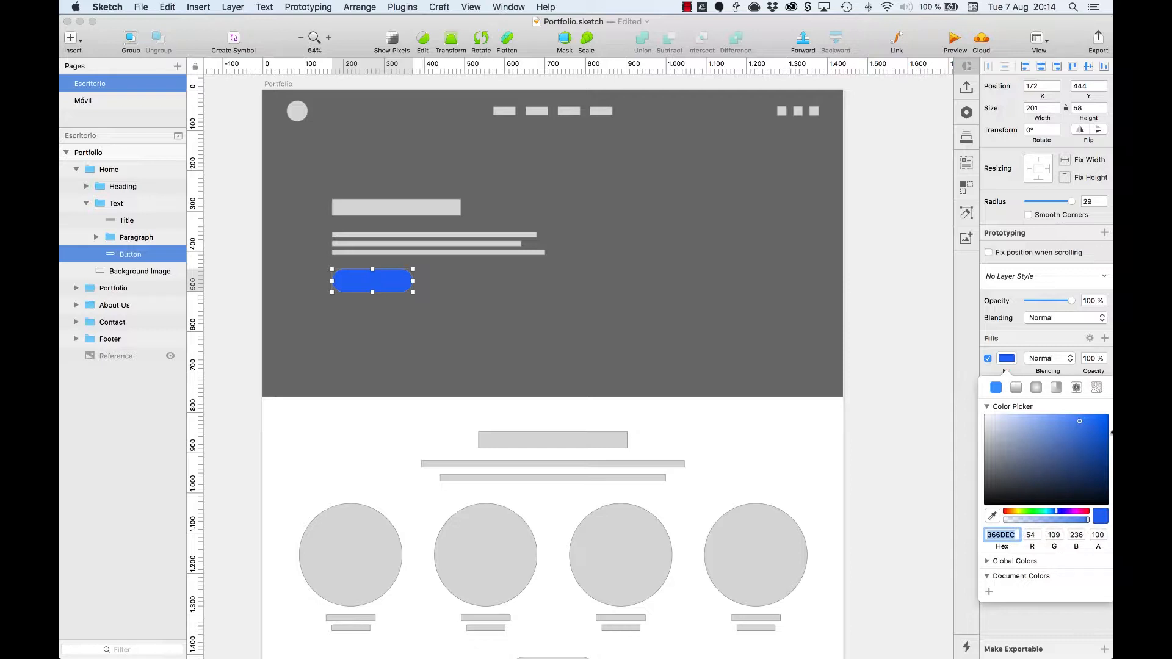
Step: Save the button's blue fill as a preset in the document colors
{"action": "left_click", "coordinate": [987, 562]}
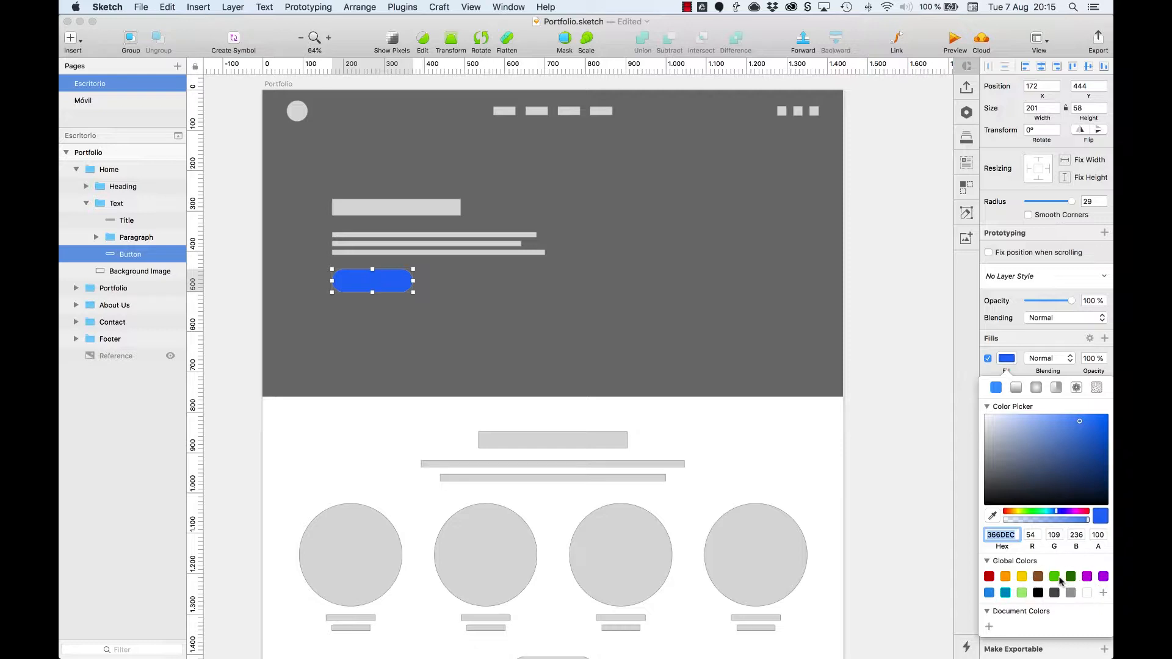
{"action": "left_click", "coordinate": [989, 627]}
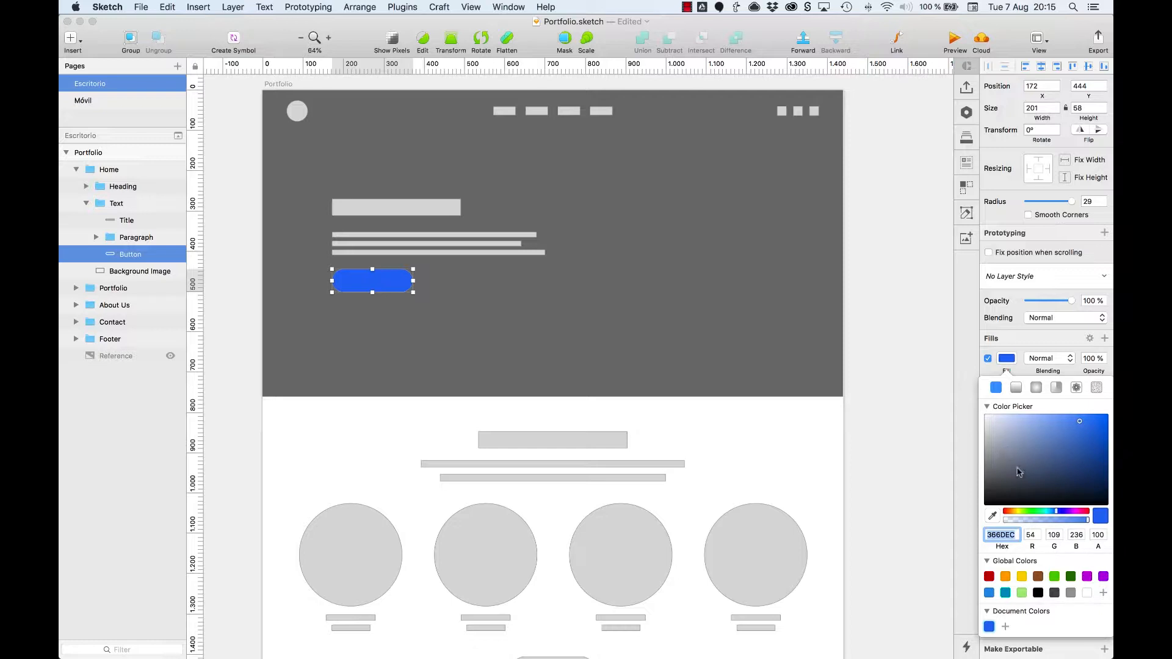
{"action": "left_click", "coordinate": [995, 350]}
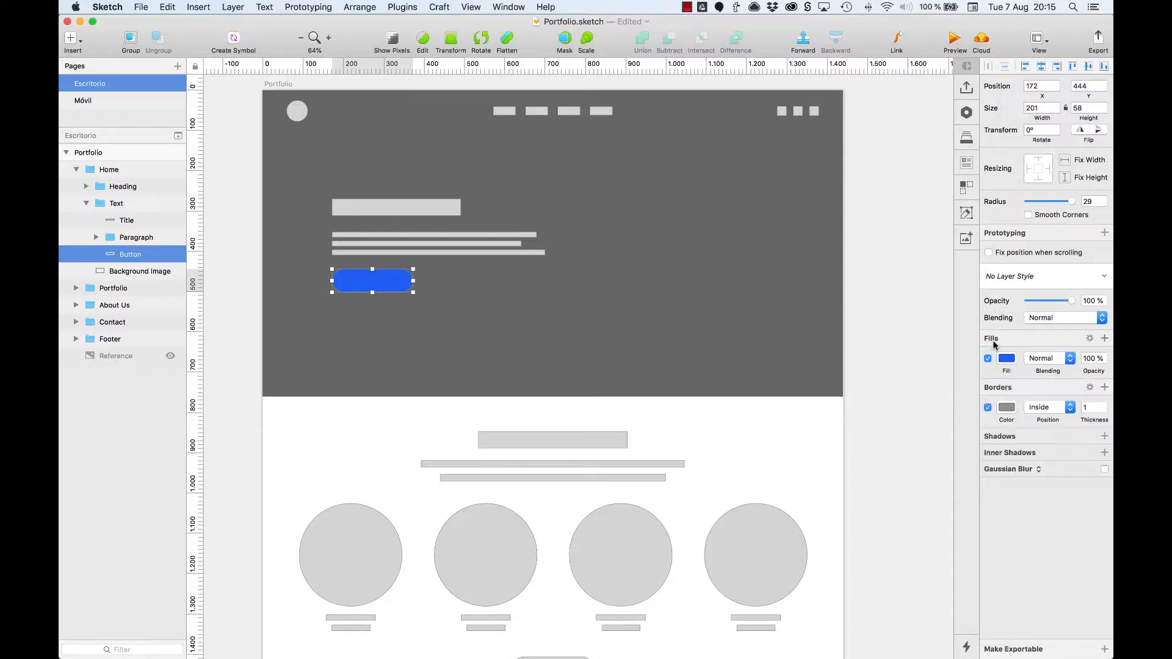
Step: Turn off the blue button's border and delete it from the layer's style
{"action": "left_click", "coordinate": [987, 409]}
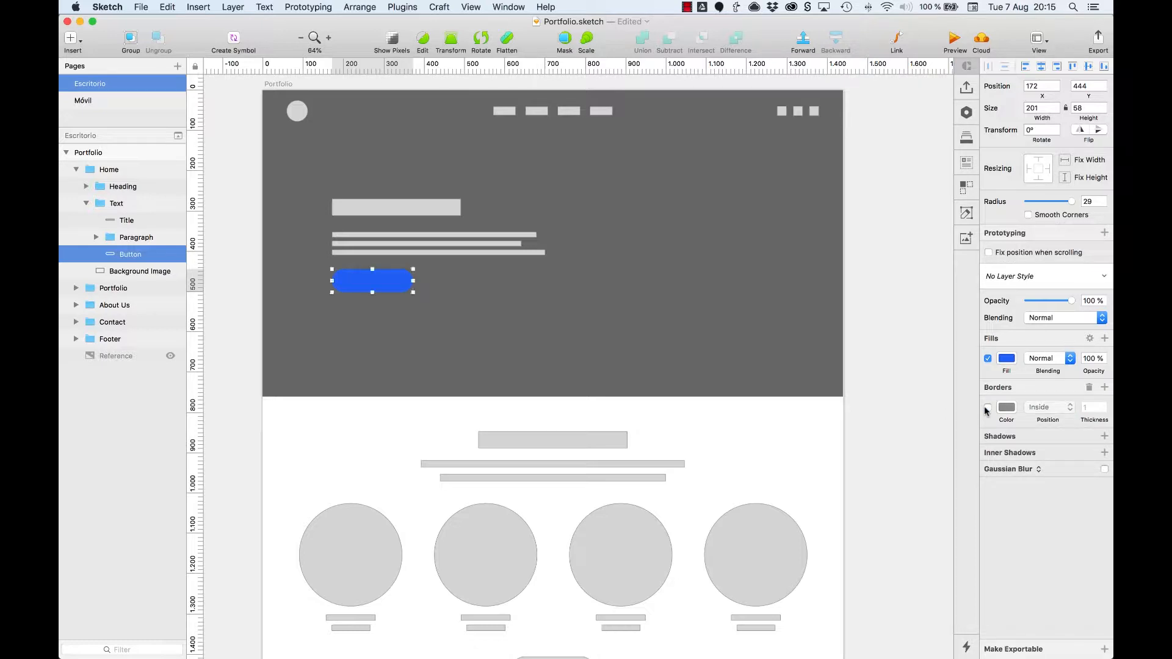
{"action": "left_click", "coordinate": [432, 308]}
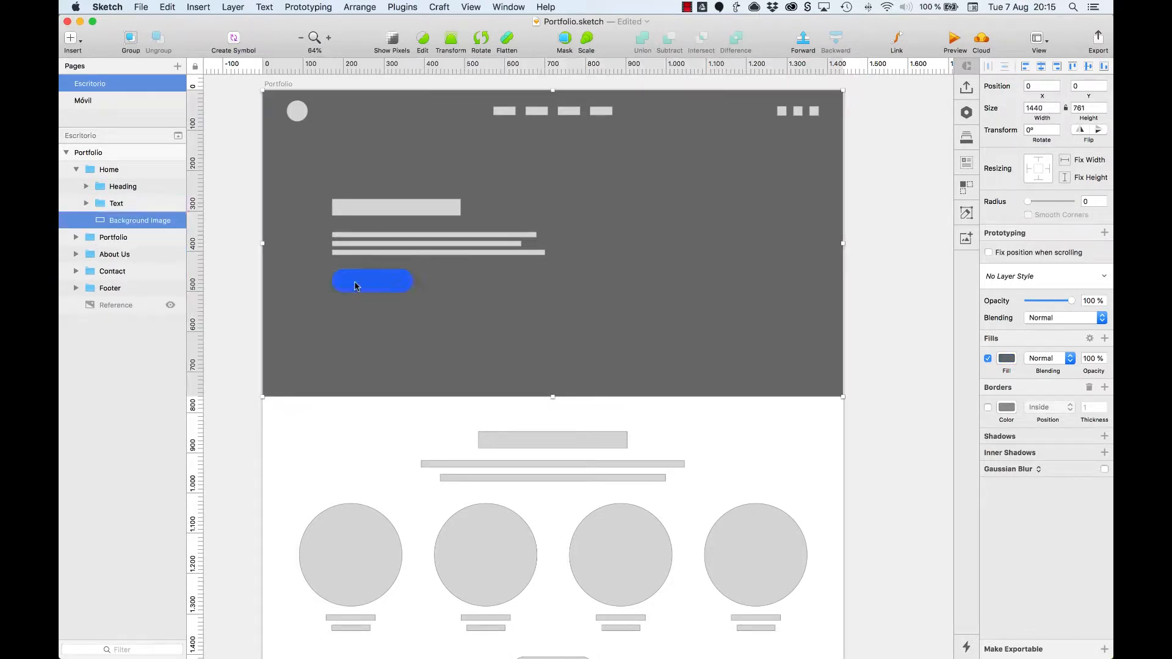
{"action": "double_click", "coordinate": [386, 281]}
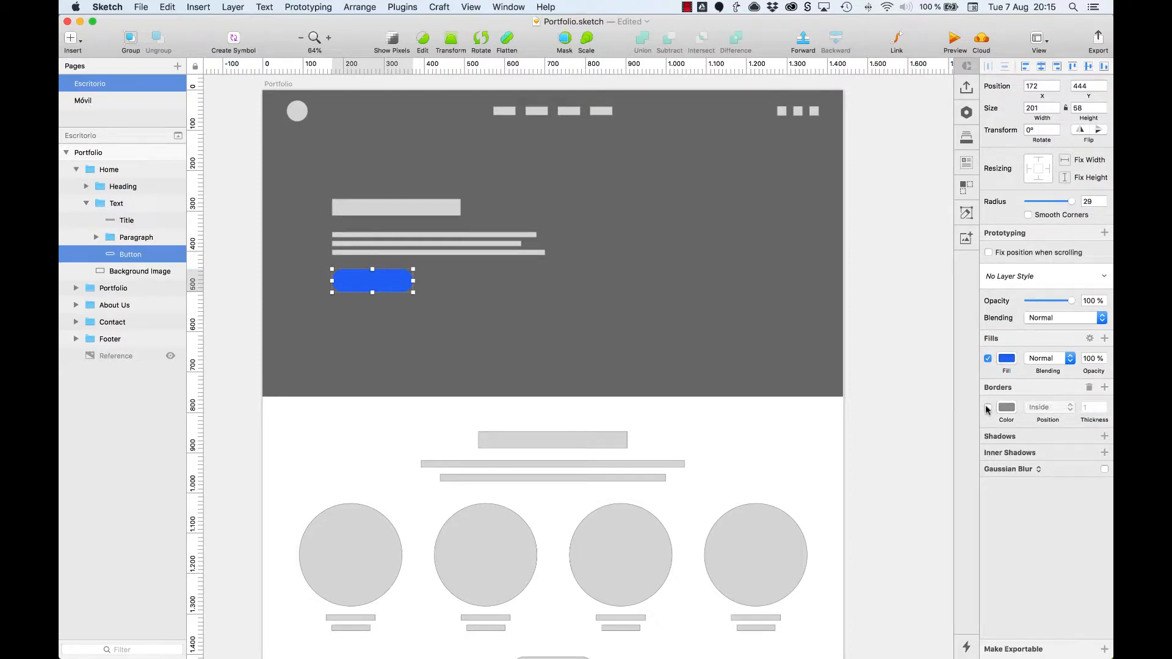
{"action": "left_click", "coordinate": [1090, 389]}
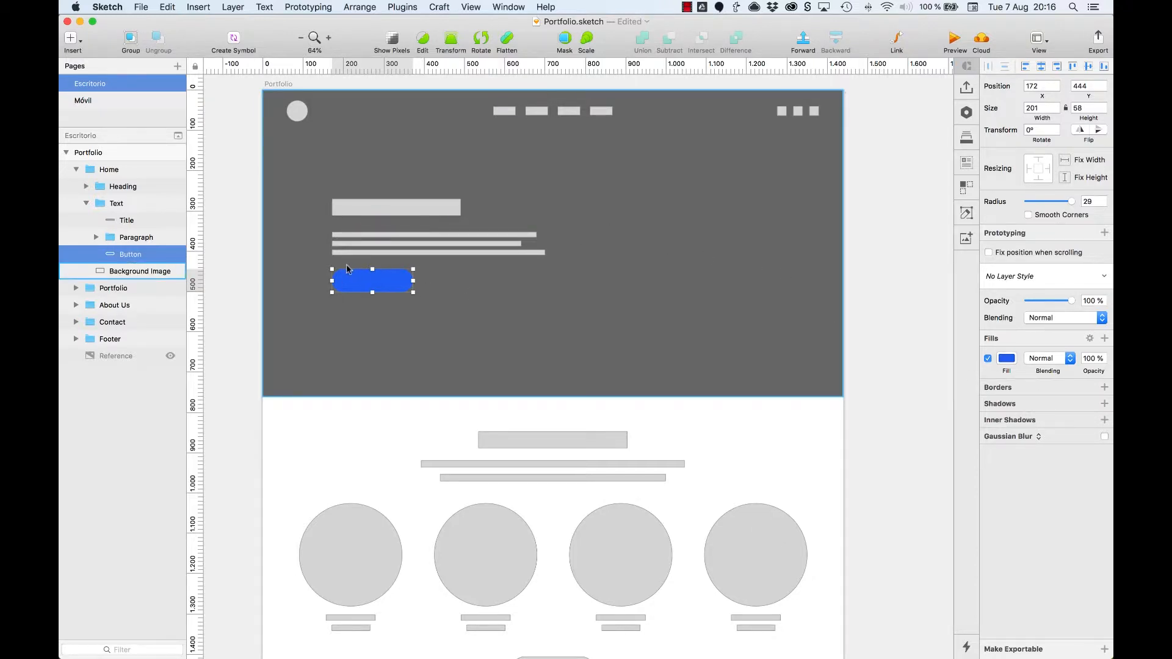
Step: Try the Multiply, Difference and Saturation blending modes on the button's blue fill
{"action": "left_click", "coordinate": [1050, 363]}
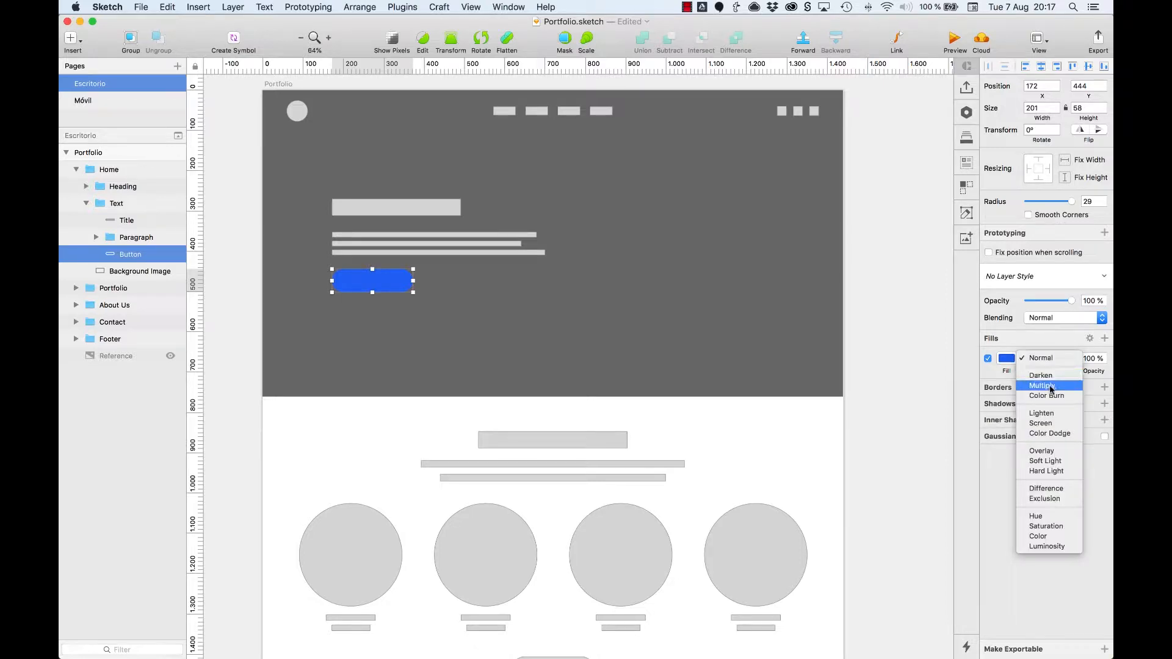
{"action": "left_click", "coordinate": [1050, 385]}
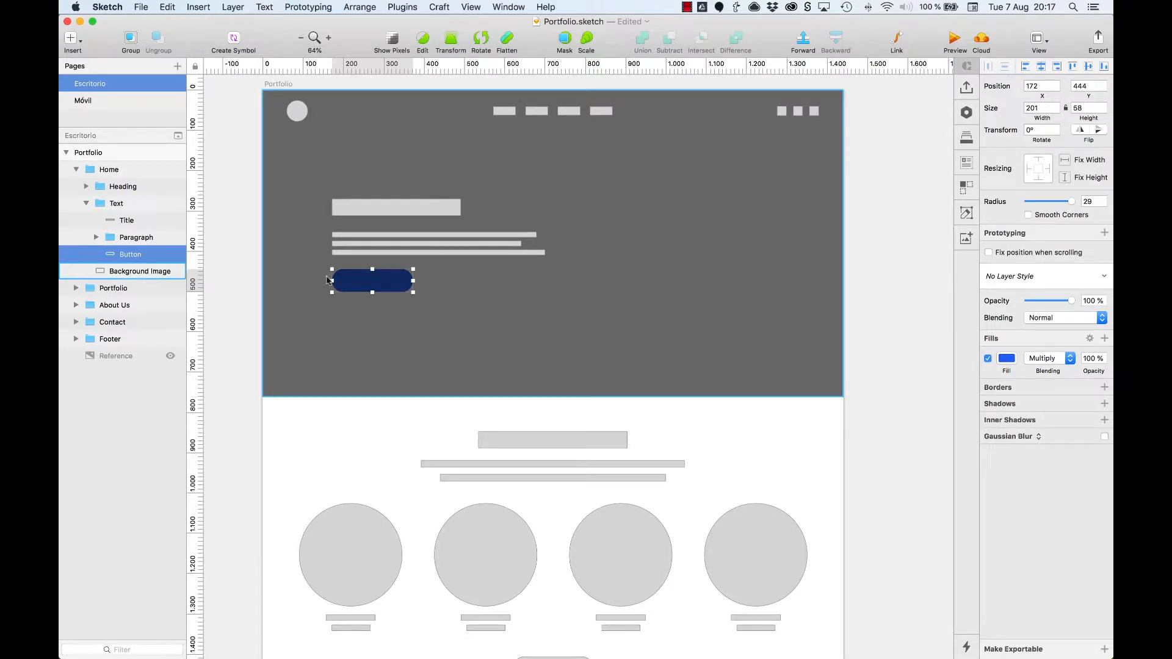
{"action": "left_click", "coordinate": [1044, 358]}
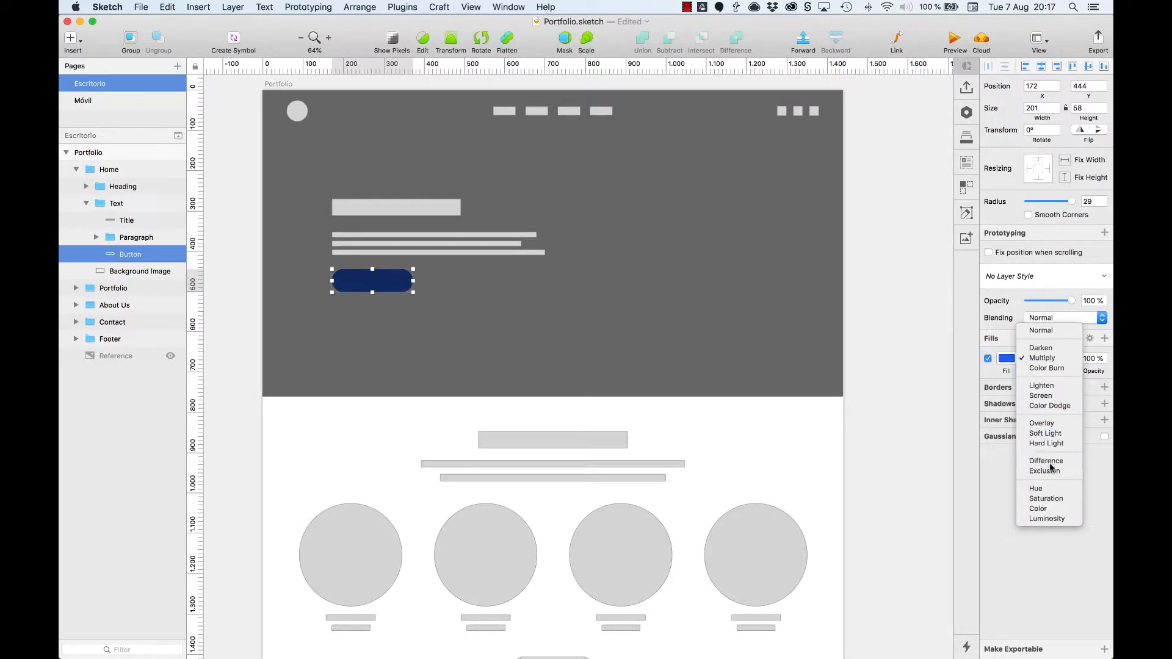
{"action": "left_click", "coordinate": [1046, 461]}
{"action": "left_click", "coordinate": [1044, 358]}
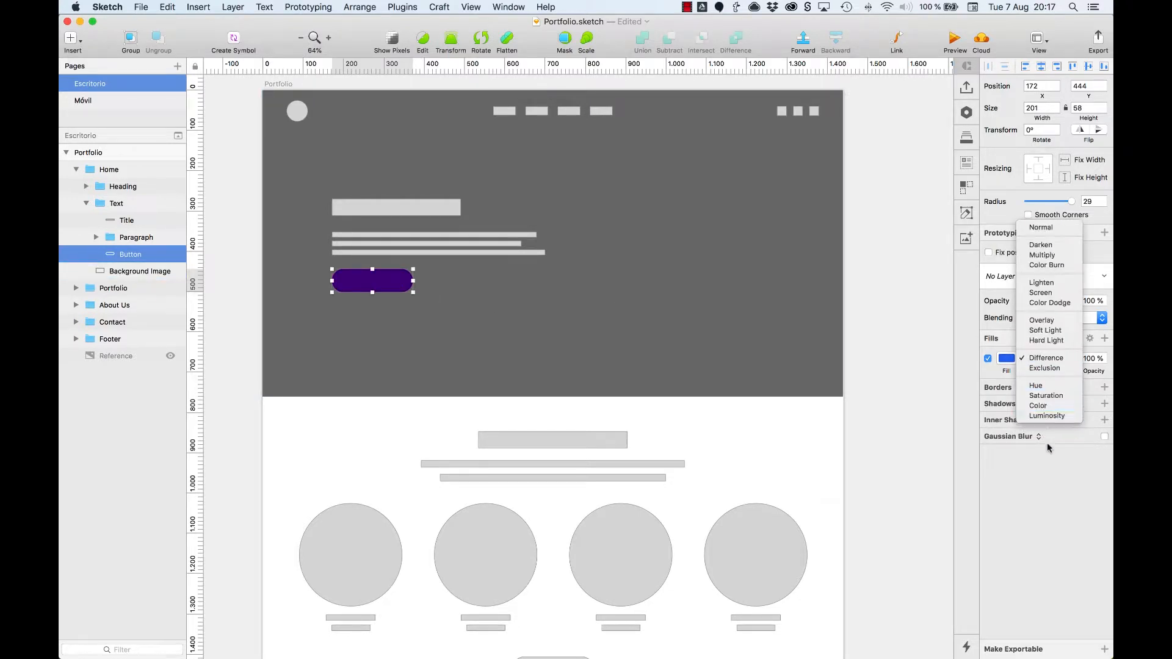
{"action": "left_click", "coordinate": [1055, 397]}
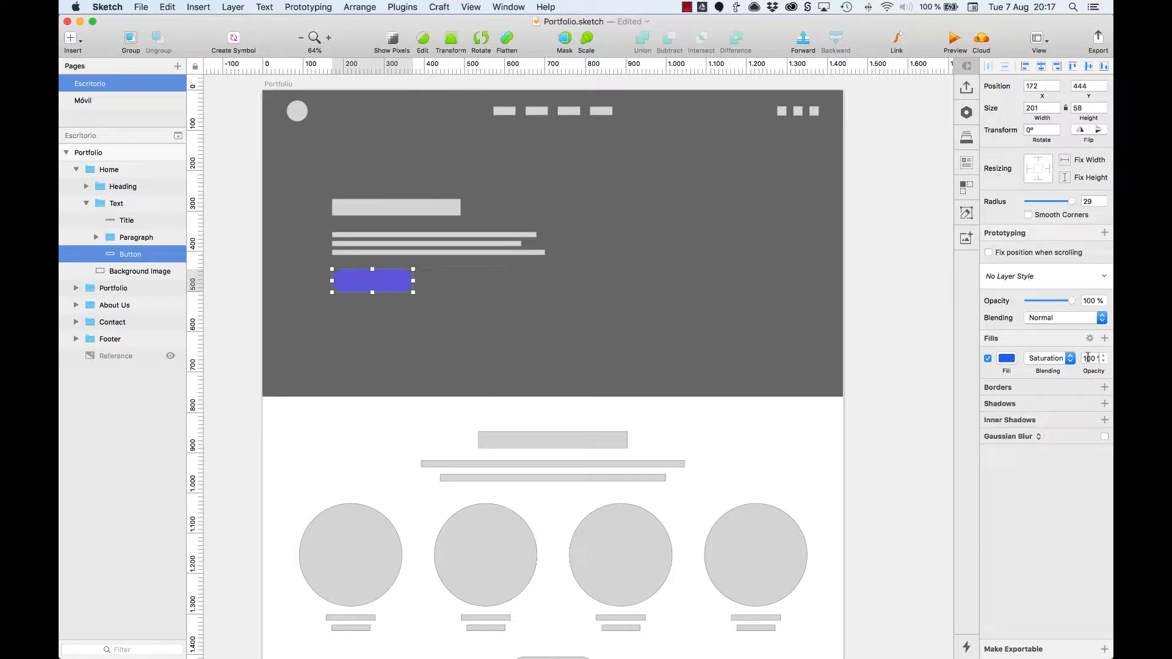
Step: Try a lower opacity on the button's fill and return its blending mode to Normal
{"action": "left_click", "coordinate": [1088, 357]}
{"action": "key", "text": "shift+Down"}
{"action": "key", "text": "shift+Down"}
{"action": "key", "text": "shift+Down"}
{"action": "key", "text": "shift+Down"}
{"action": "key", "text": "shift+Down"}
{"action": "key", "text": "shift+Down"}
{"action": "left_click", "coordinate": [1059, 360]}
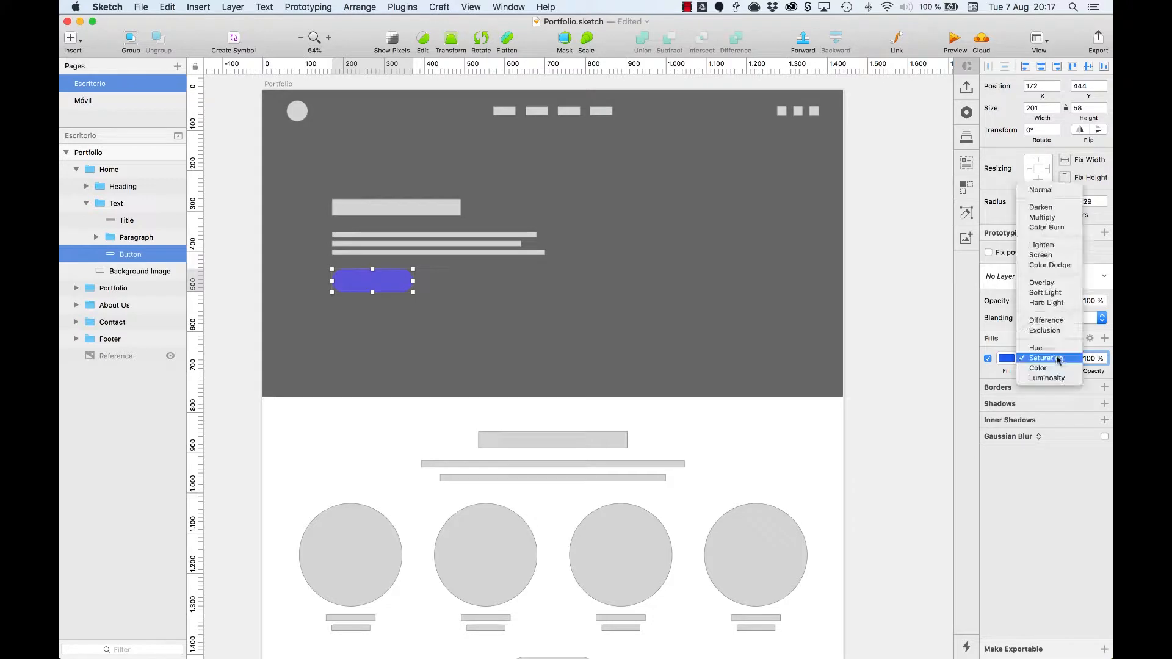
{"action": "left_click", "coordinate": [1048, 192]}
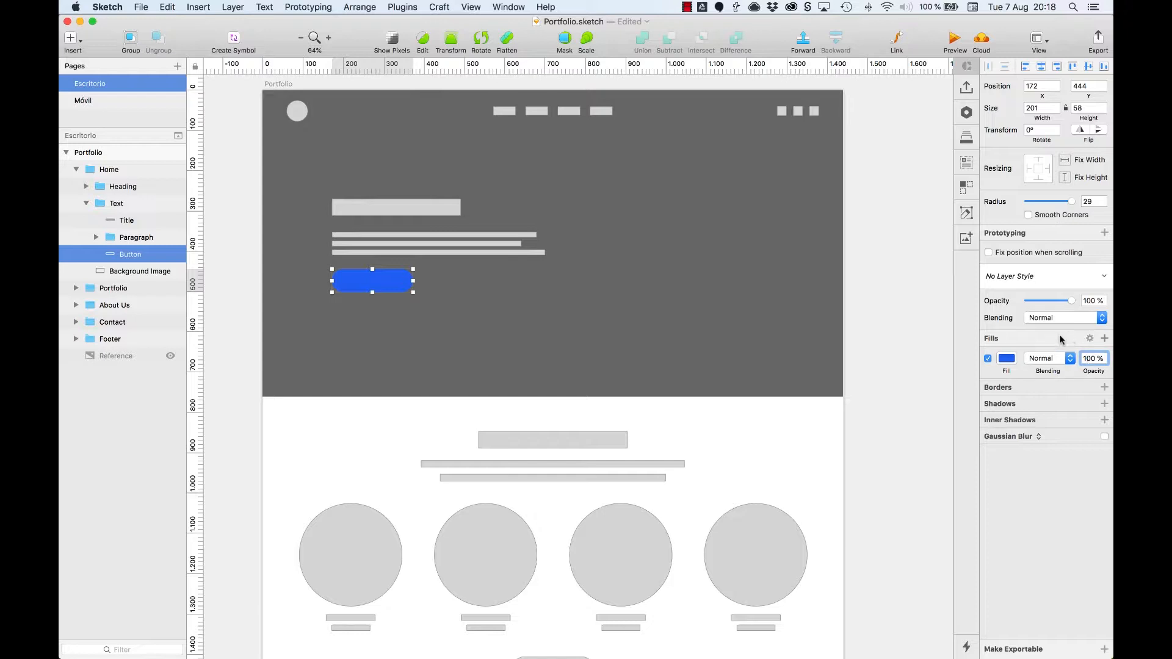
Step: Add a second fill to the button and make it a linear gradient
{"action": "left_click", "coordinate": [1105, 339]}
{"action": "left_click", "coordinate": [1007, 358]}
{"action": "left_click", "coordinate": [1016, 387]}
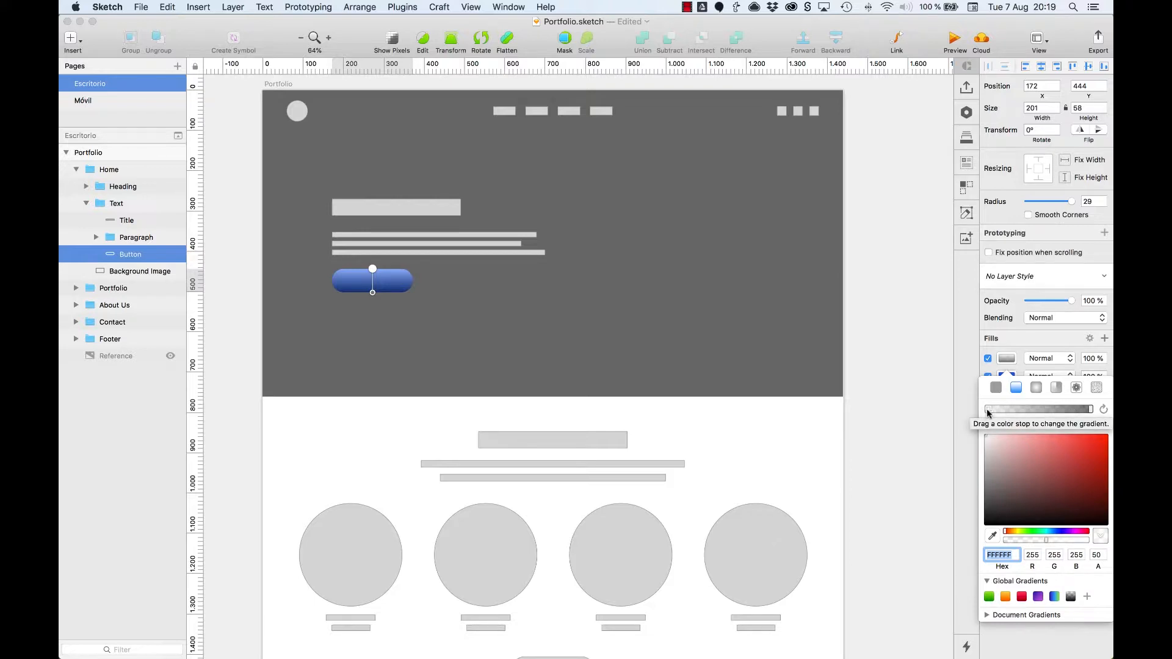
Step: Add three intermediate color stops between the two ends of the button's linear gradient
{"action": "left_click", "coordinate": [1091, 410]}
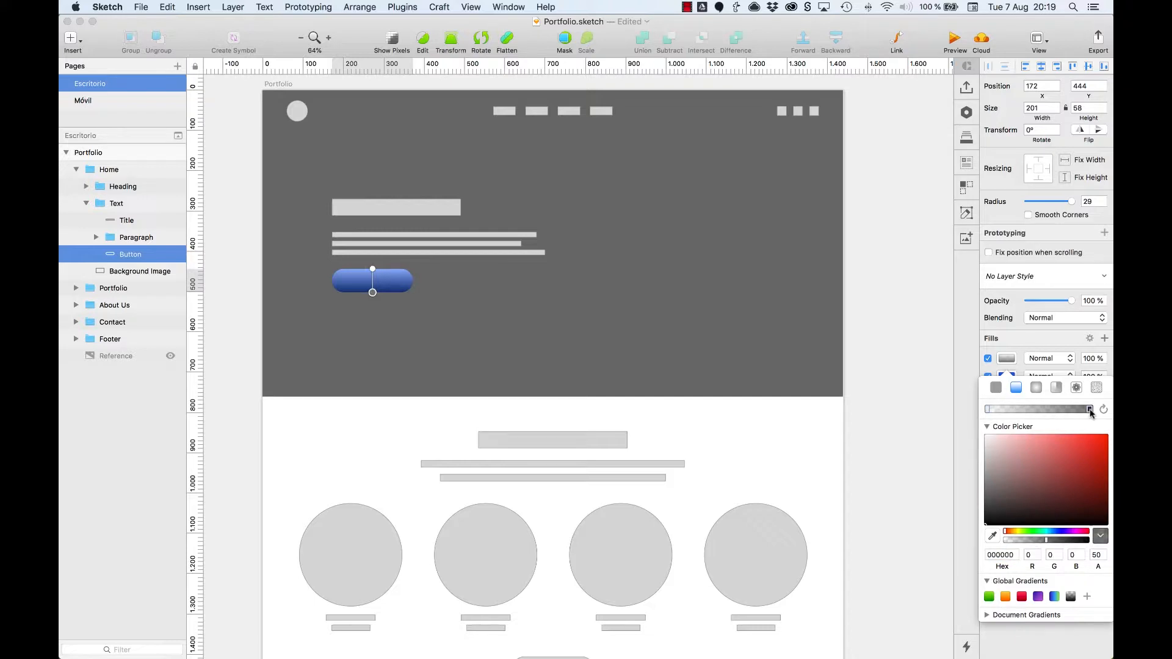
{"action": "mouse_move", "coordinate": [1091, 412]}
{"action": "left_mouse_down"}
{"action": "mouse_move", "coordinate": [1058, 411]}
{"action": "mouse_move", "coordinate": [1097, 416]}
{"action": "left_mouse_up"}
{"action": "left_click", "coordinate": [1026, 410]}
{"action": "left_click_drag", "start_coordinate": [1025, 411], "coordinate": [977, 409]}
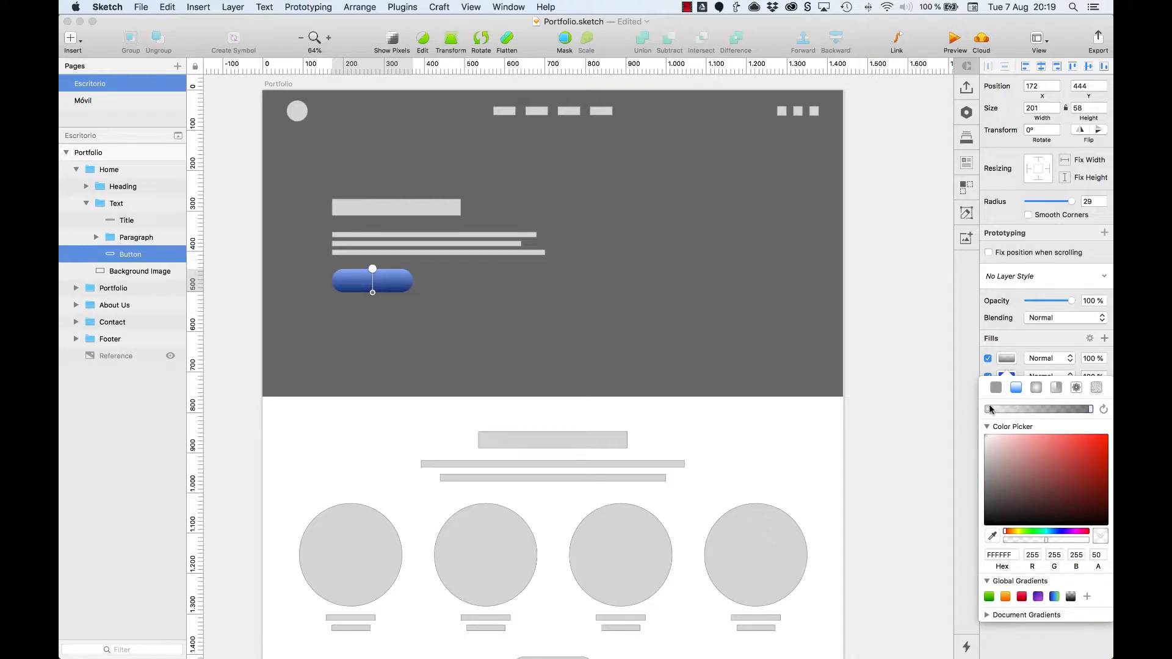
{"action": "left_click", "coordinate": [1021, 409]}
{"action": "left_click", "coordinate": [1053, 409]}
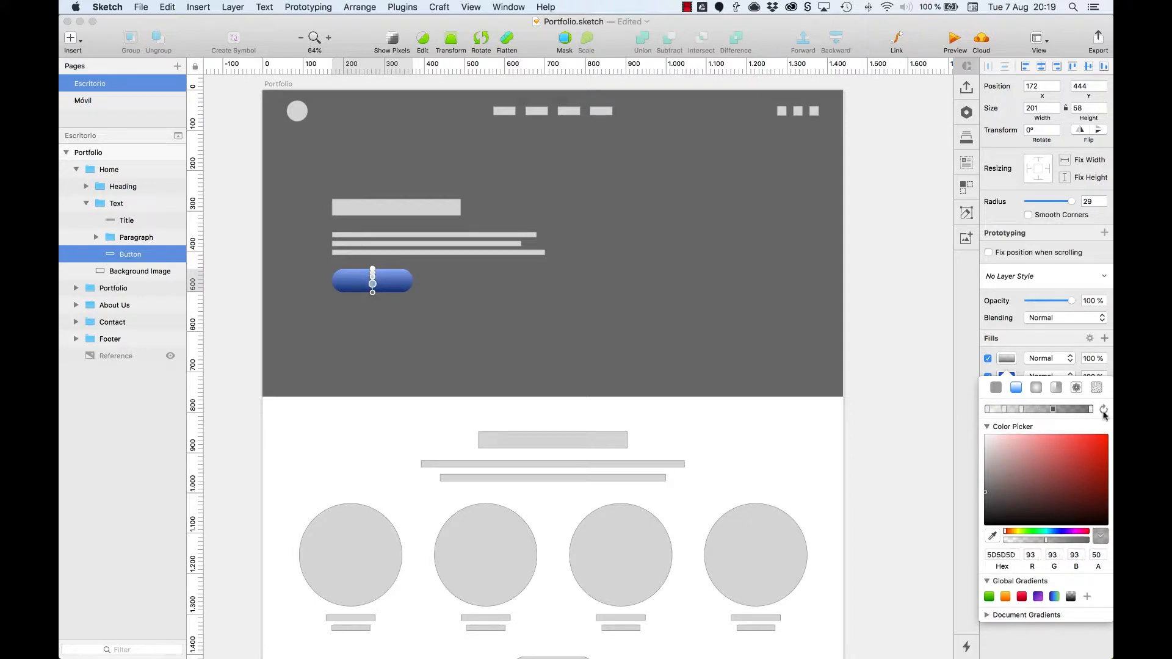
Step: Rotate the button's gradient so it runs horizontally from dark on the left to light on the right
{"action": "left_click", "coordinate": [1104, 411]}
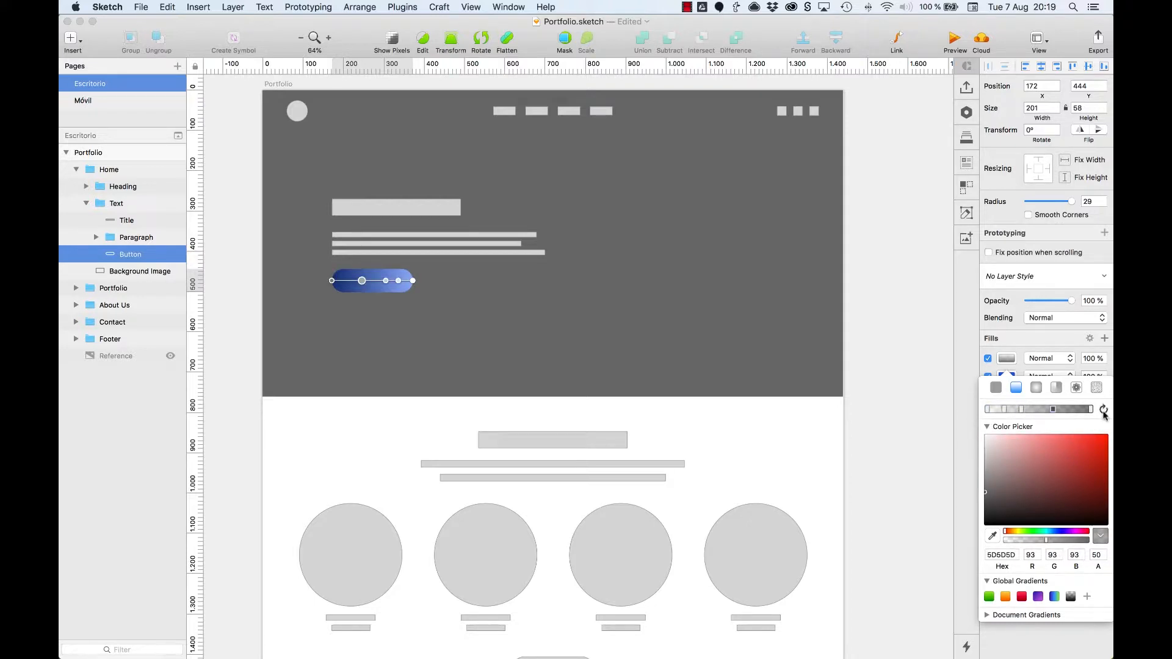
{"action": "left_click", "coordinate": [1104, 412]}
{"action": "left_click", "coordinate": [1104, 411]}
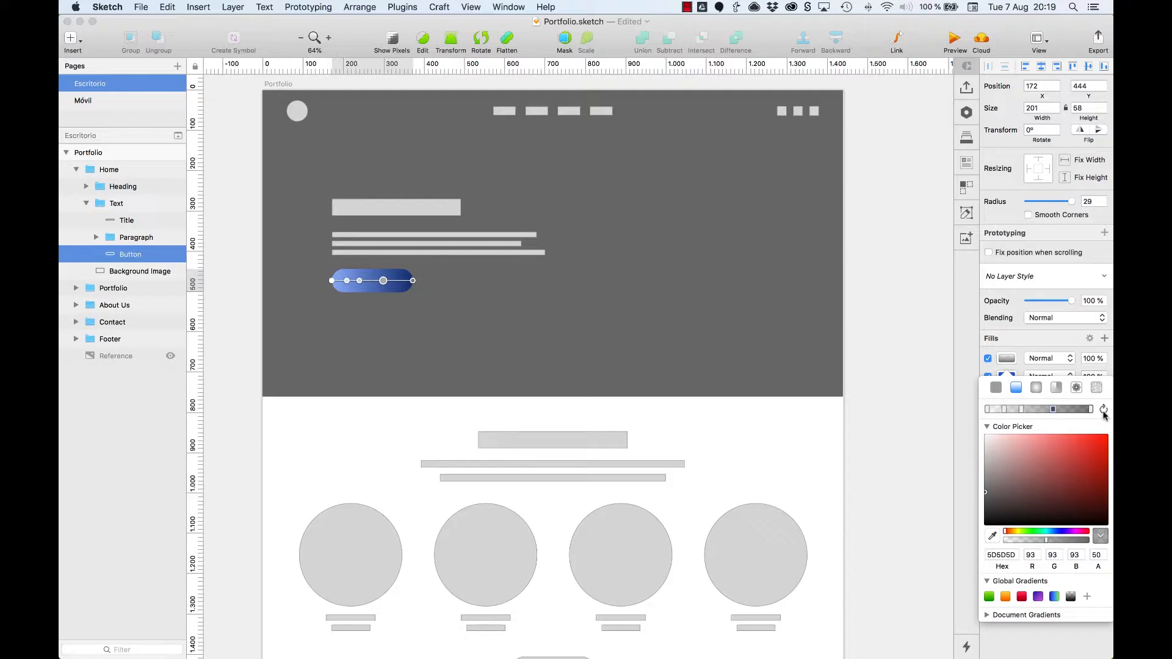
{"action": "left_click", "coordinate": [1103, 411]}
{"action": "left_click", "coordinate": [1104, 411]}
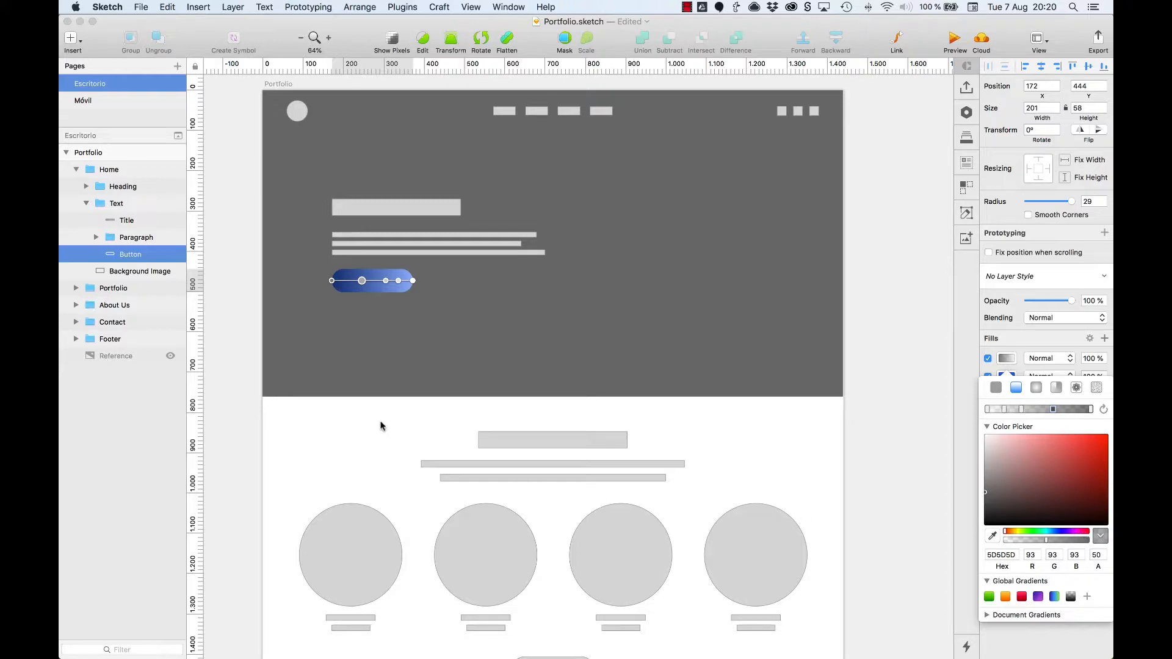
{"action": "left_click", "coordinate": [376, 292]}
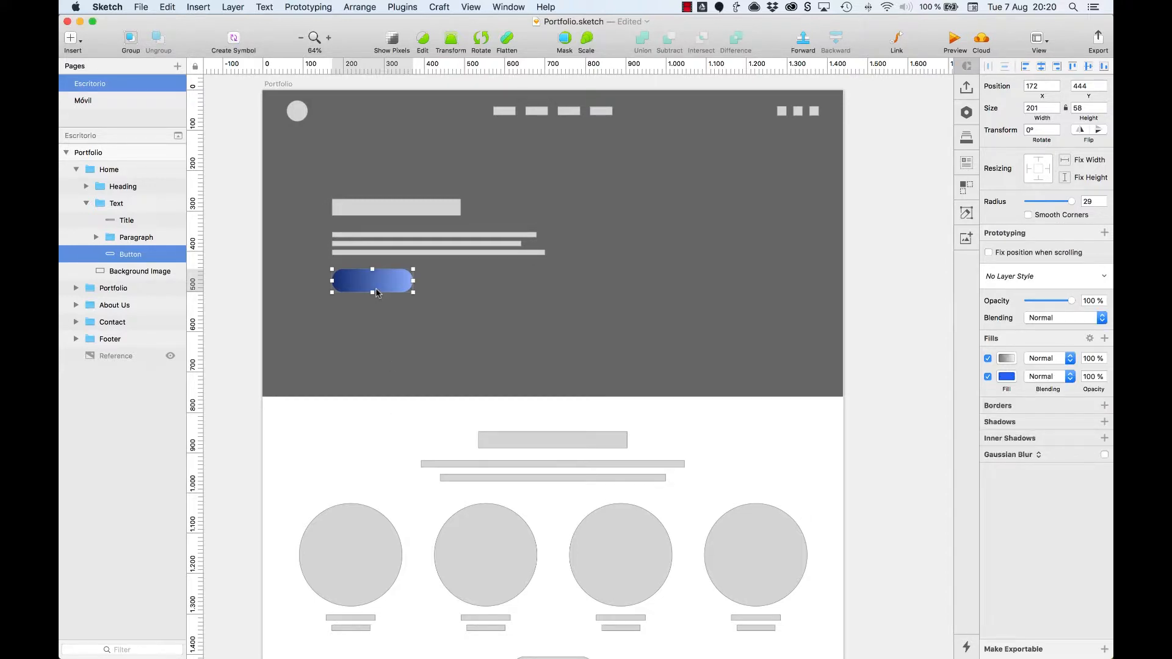
Step: Compare the button at close range with its gradient fill hidden and shown
{"action": "key", "text": "super+2"}
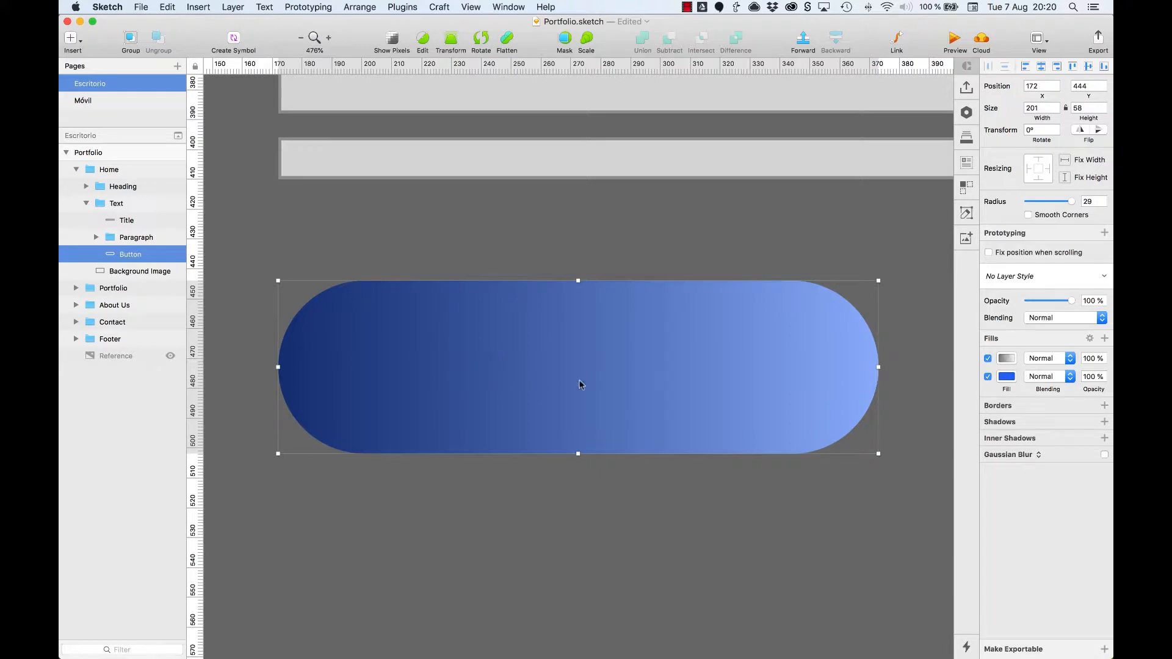
{"action": "left_click", "coordinate": [989, 359]}
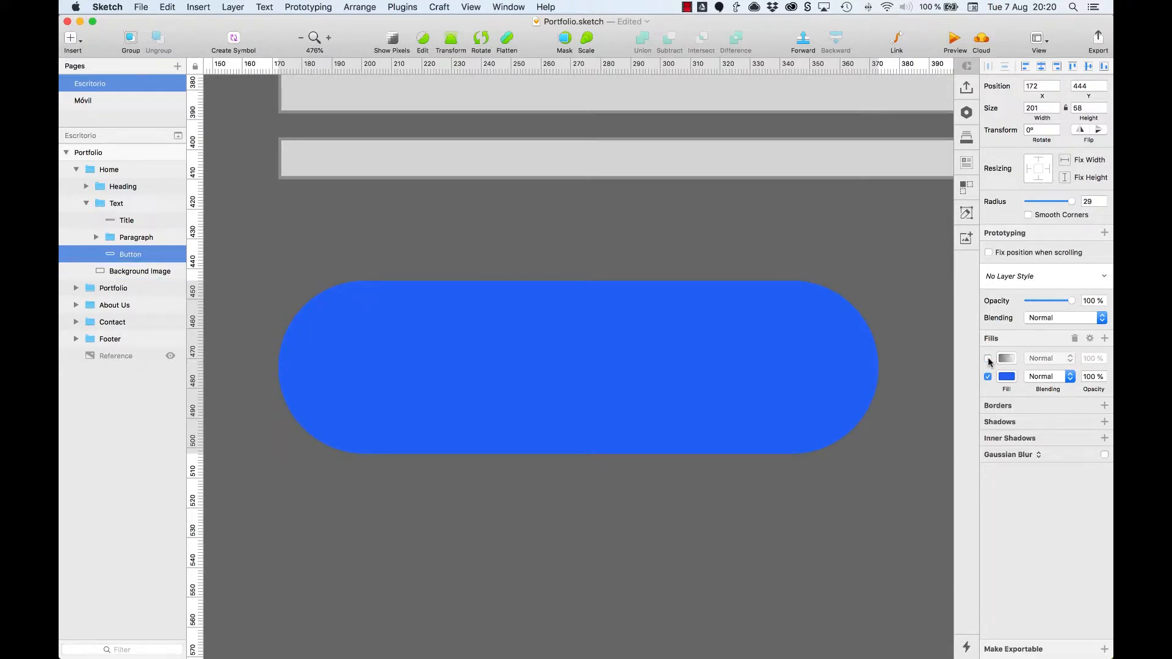
{"action": "left_click", "coordinate": [988, 359]}
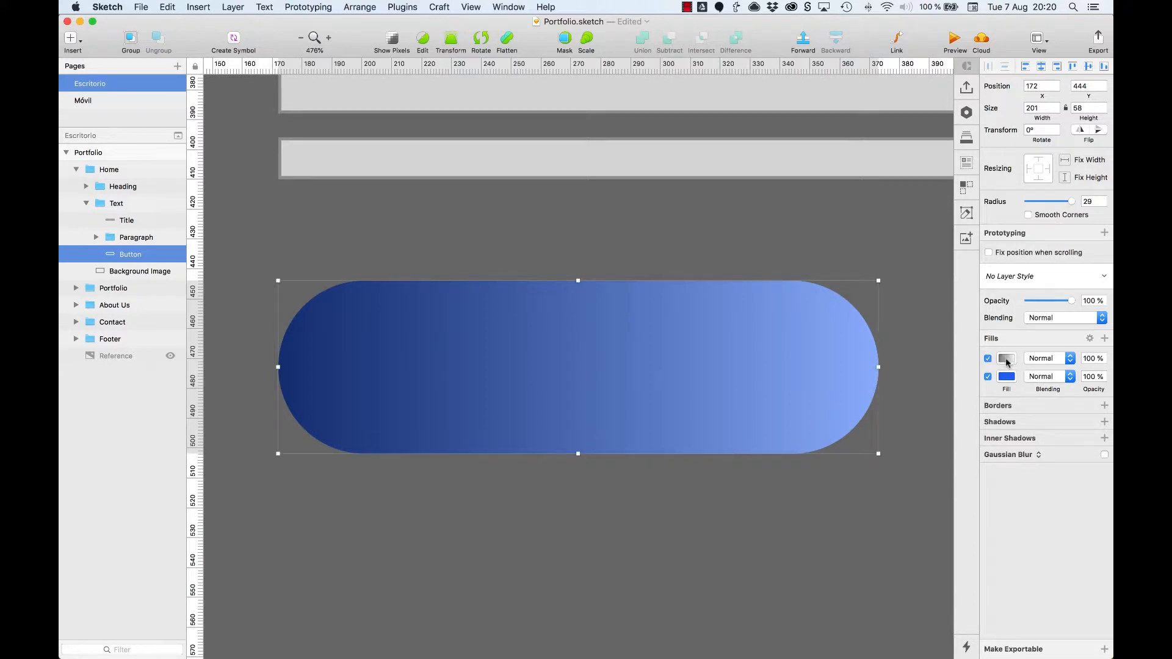
Step: Turn off the button's gradient fill and delete it, keeping only the solid blue fill
{"action": "left_click", "coordinate": [1006, 359]}
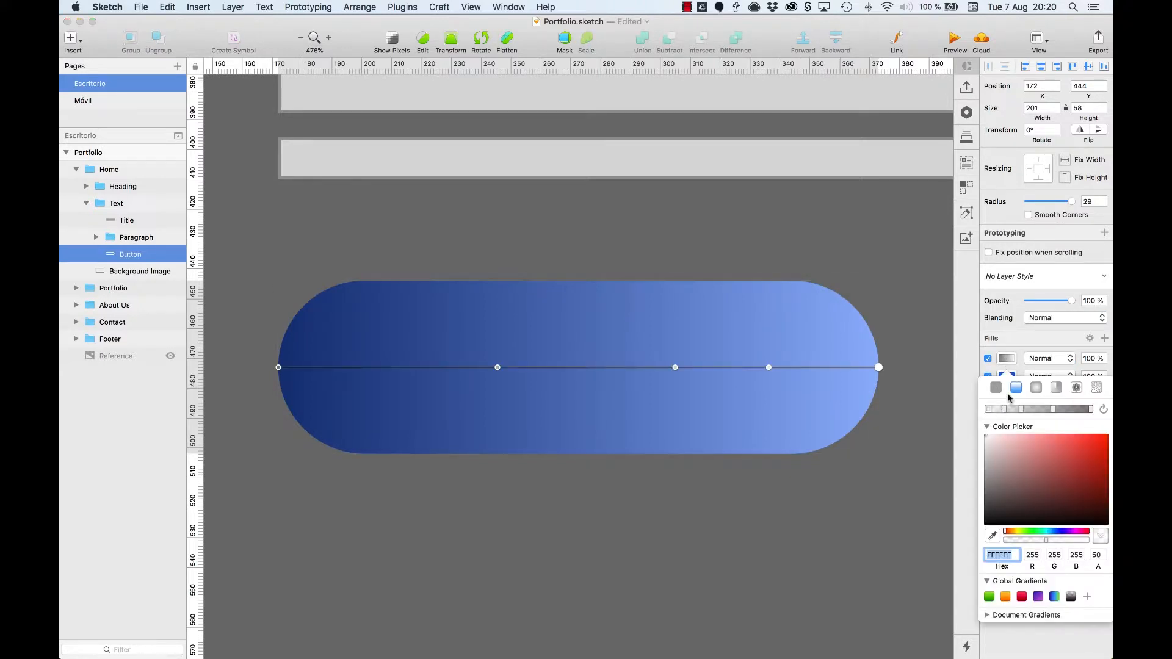
{"action": "left_click", "coordinate": [988, 360]}
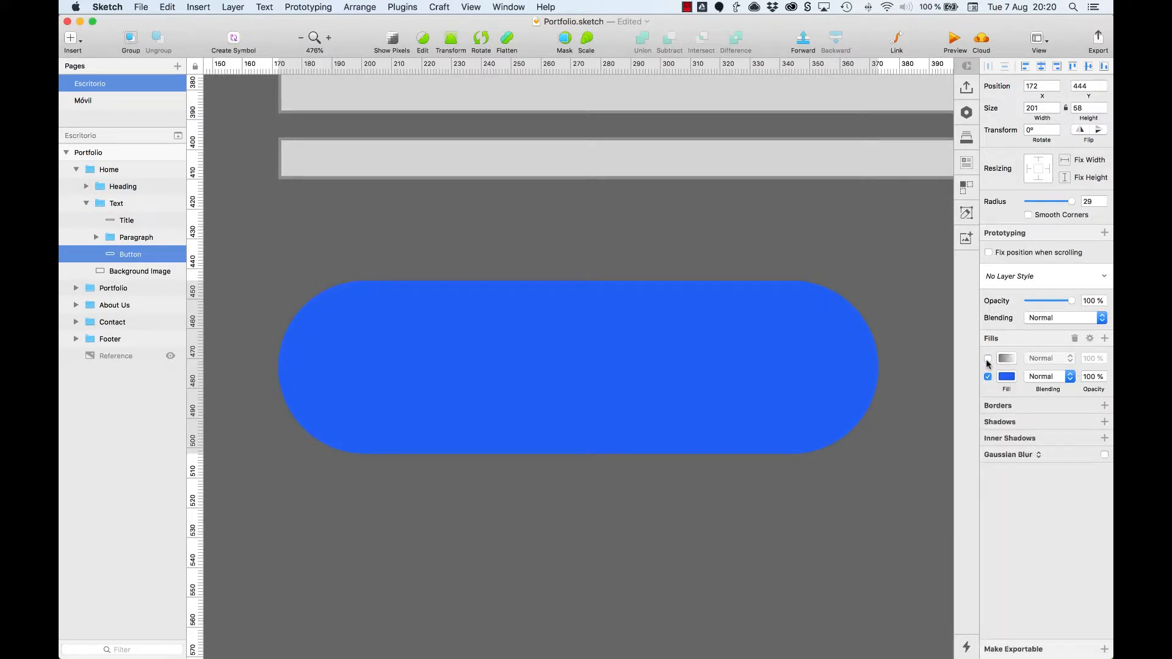
{"action": "left_click", "coordinate": [1075, 340]}
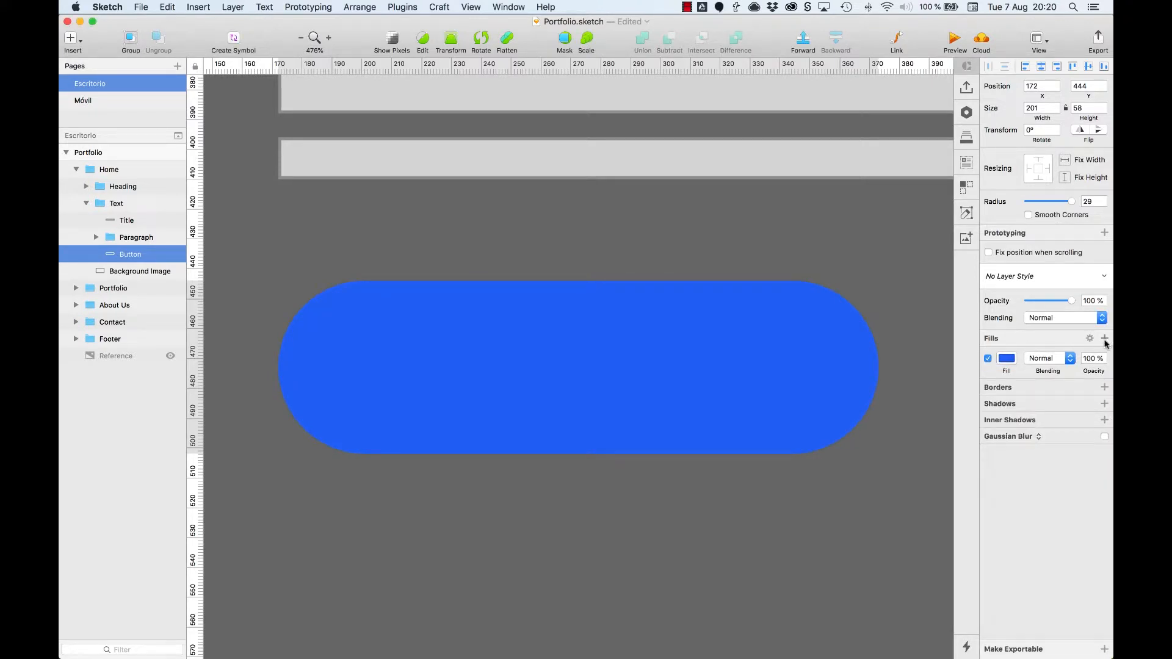
Step: Add a linear gradient fill to the button and set its lower color stop to dark blue 00327D
{"action": "left_click", "coordinate": [1105, 339]}
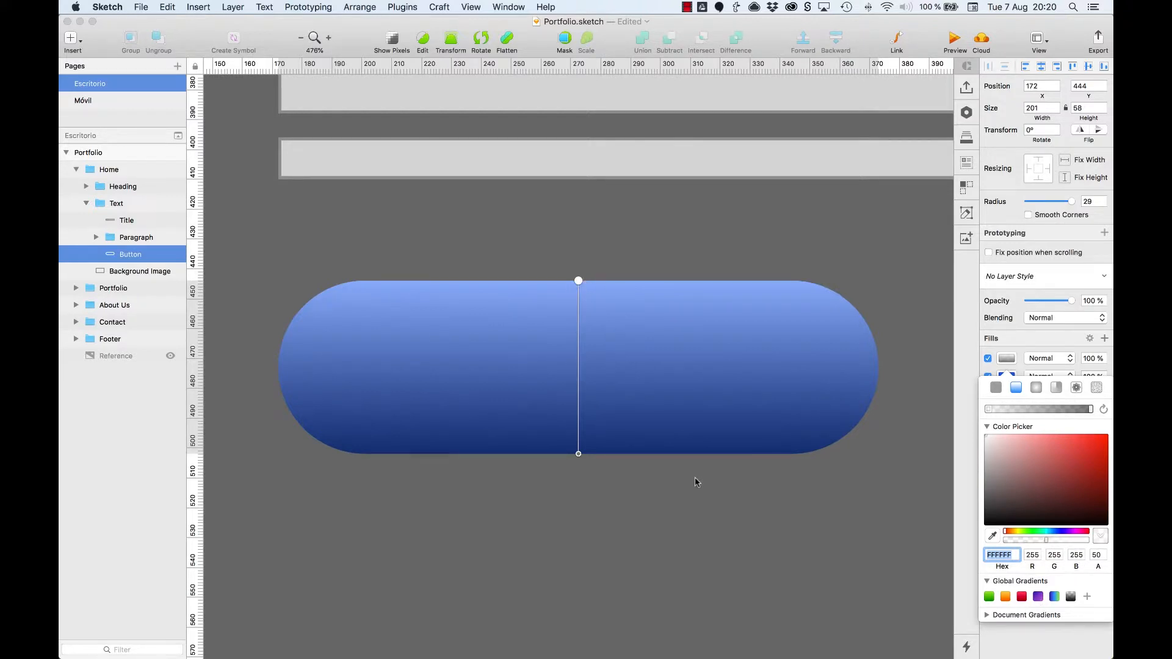
{"action": "left_click", "coordinate": [578, 453]}
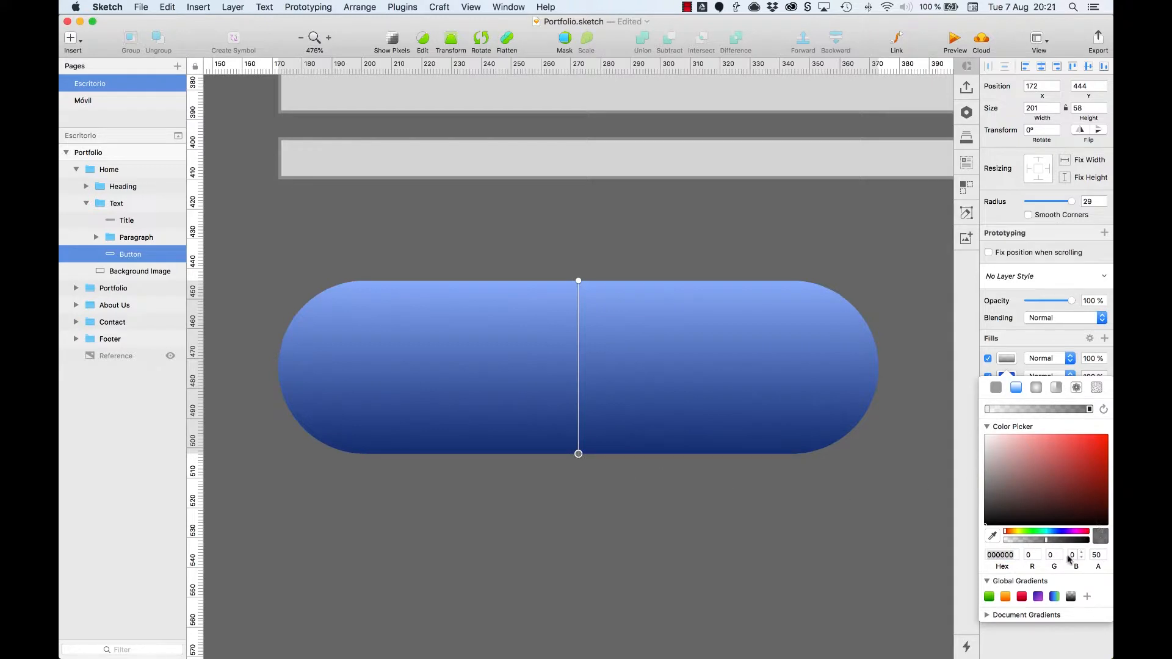
{"action": "left_click", "coordinate": [1054, 533]}
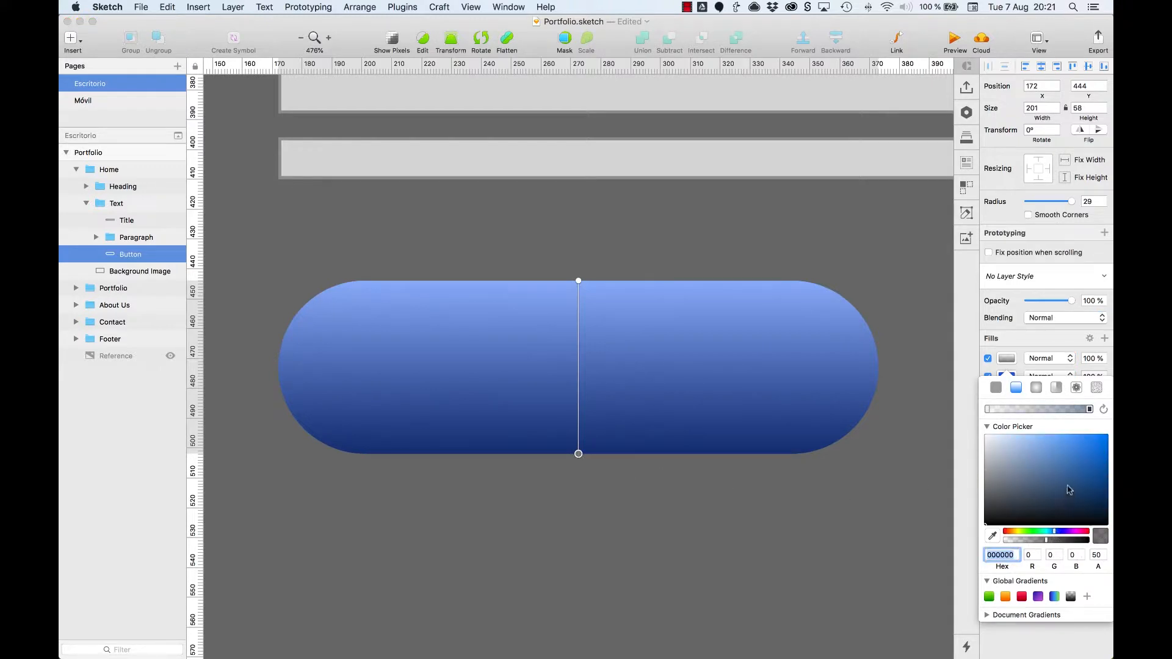
{"action": "mouse_move", "coordinate": [1068, 488]}
{"action": "left_mouse_down"}
{"action": "mouse_move", "coordinate": [1073, 471]}
{"action": "mouse_move", "coordinate": [1107, 480]}
{"action": "left_mouse_up"}
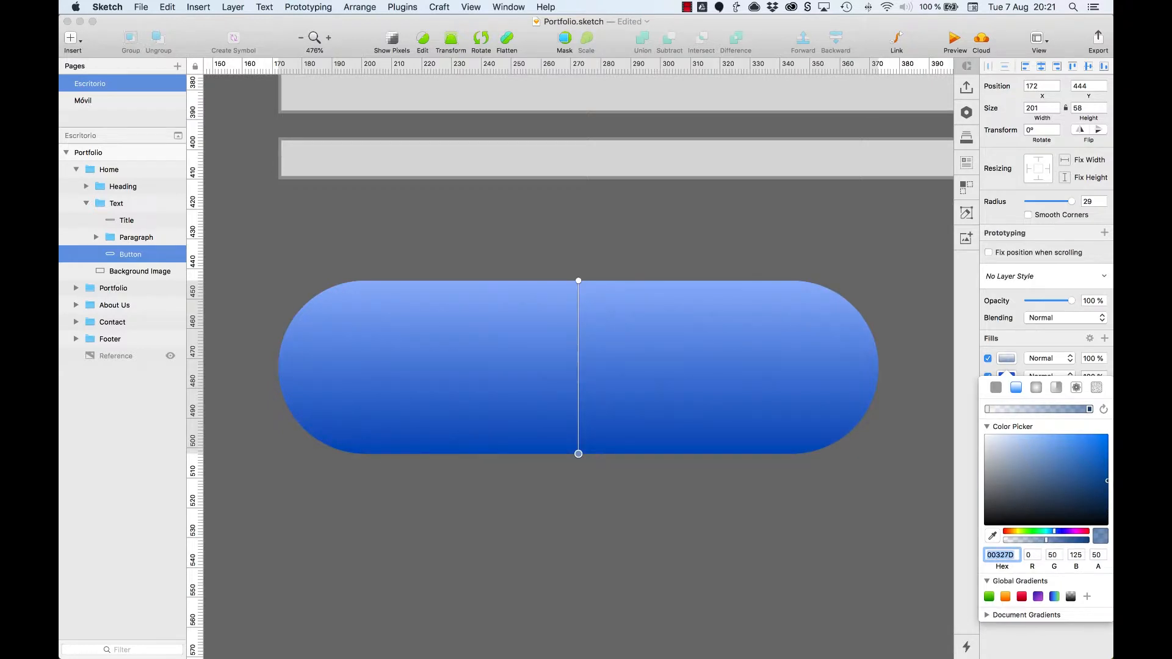
Step: Set the upper color stop of the button's gradient to light blue 6EAAFF
{"action": "left_click", "coordinate": [987, 410]}
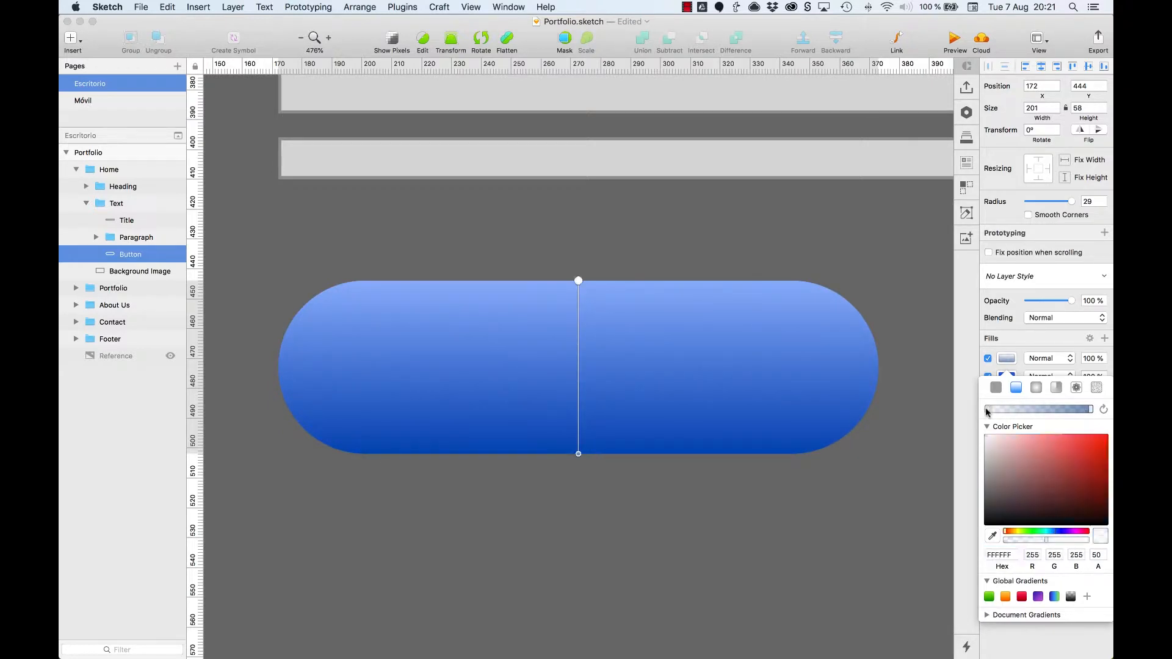
{"action": "left_click", "coordinate": [1047, 533]}
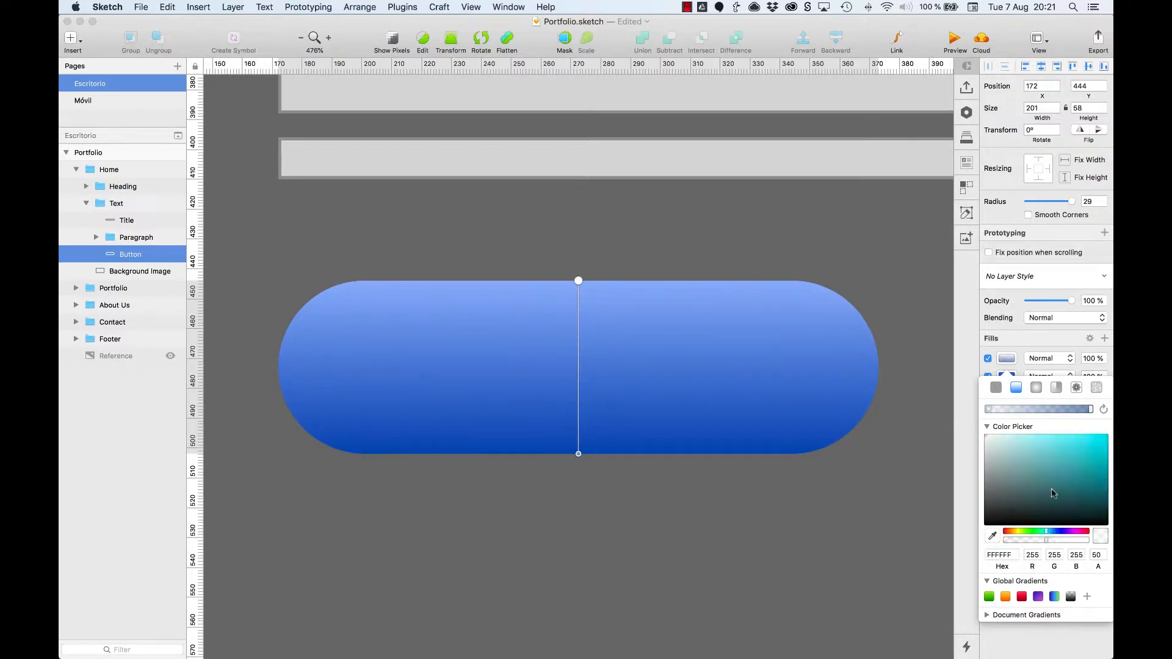
{"action": "left_click_drag", "start_coordinate": [1047, 532], "coordinate": [1054, 532]}
{"action": "left_click_drag", "start_coordinate": [1055, 449], "coordinate": [1054, 428]}
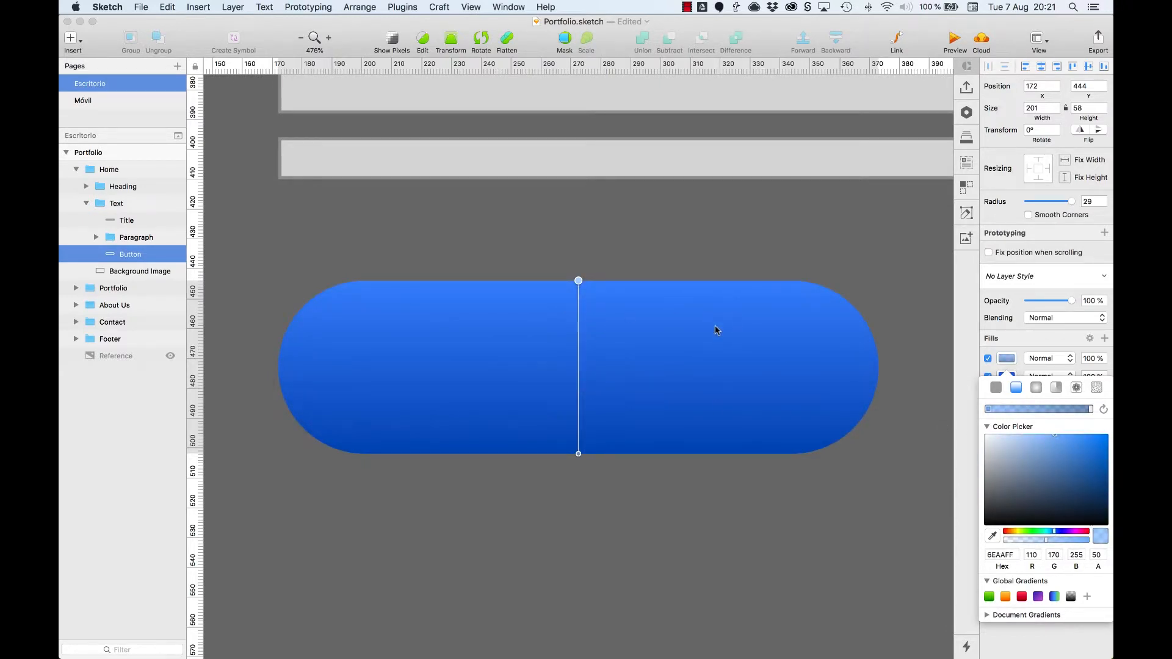
Step: Compare the button with its blue gradient fill hidden and shown
{"action": "left_click", "coordinate": [991, 356]}
{"action": "left_click", "coordinate": [987, 359]}
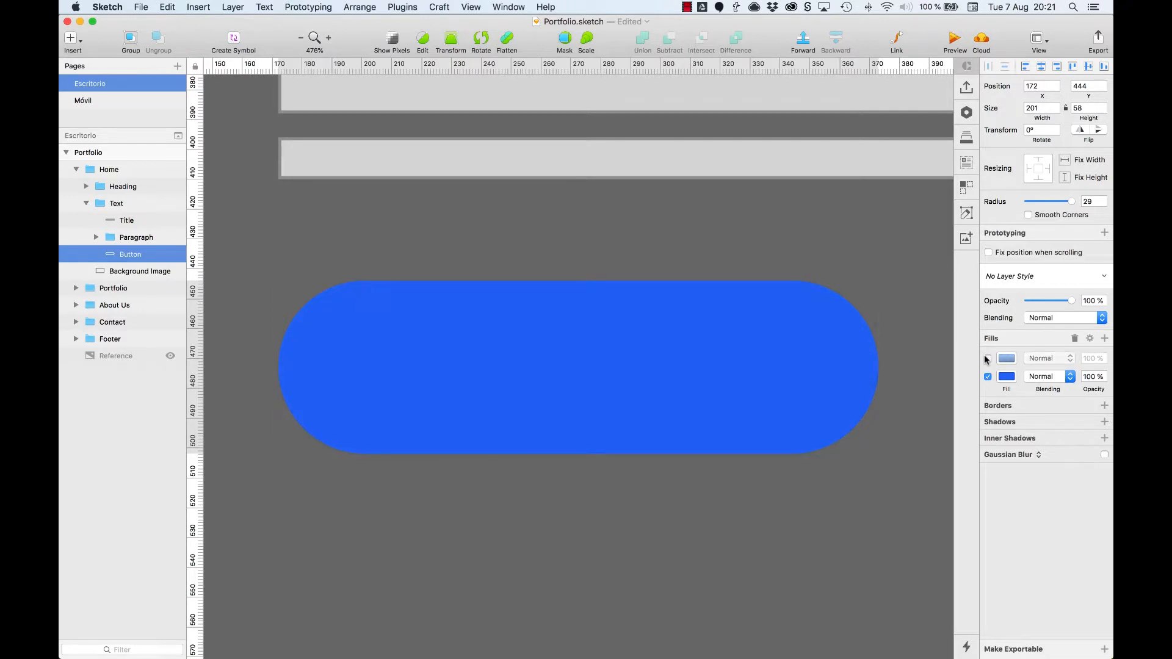
{"action": "left_click", "coordinate": [987, 359]}
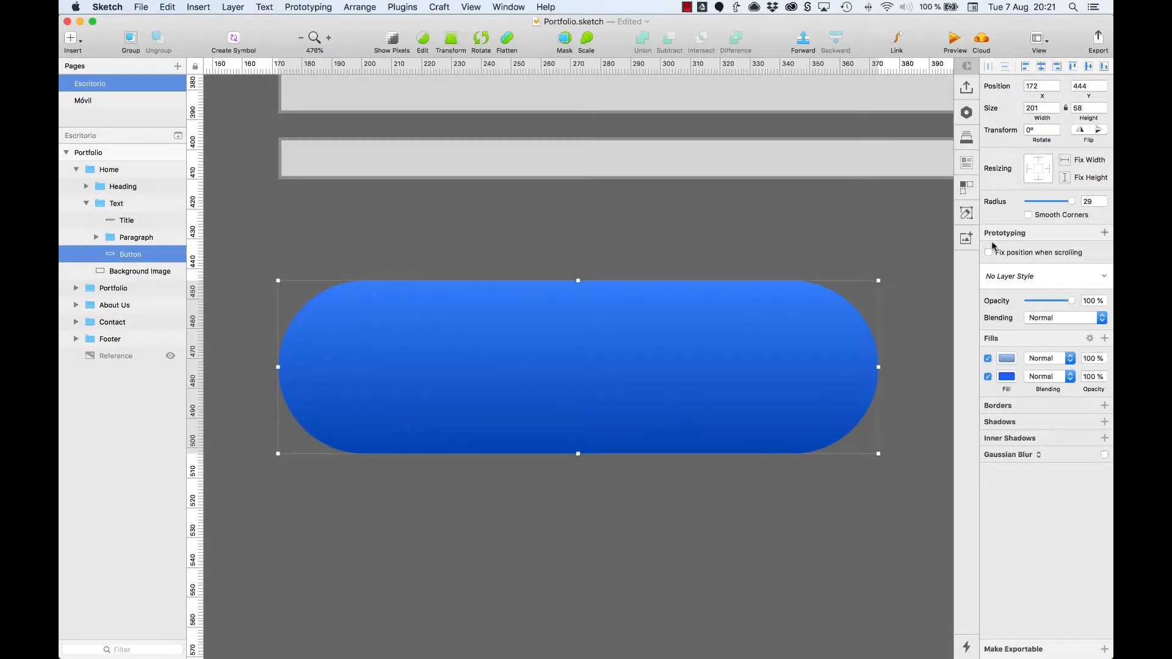
Step: Try the radial and angular gradient types on the button's gradient fill and return it to linear
{"action": "left_click", "coordinate": [1007, 360]}
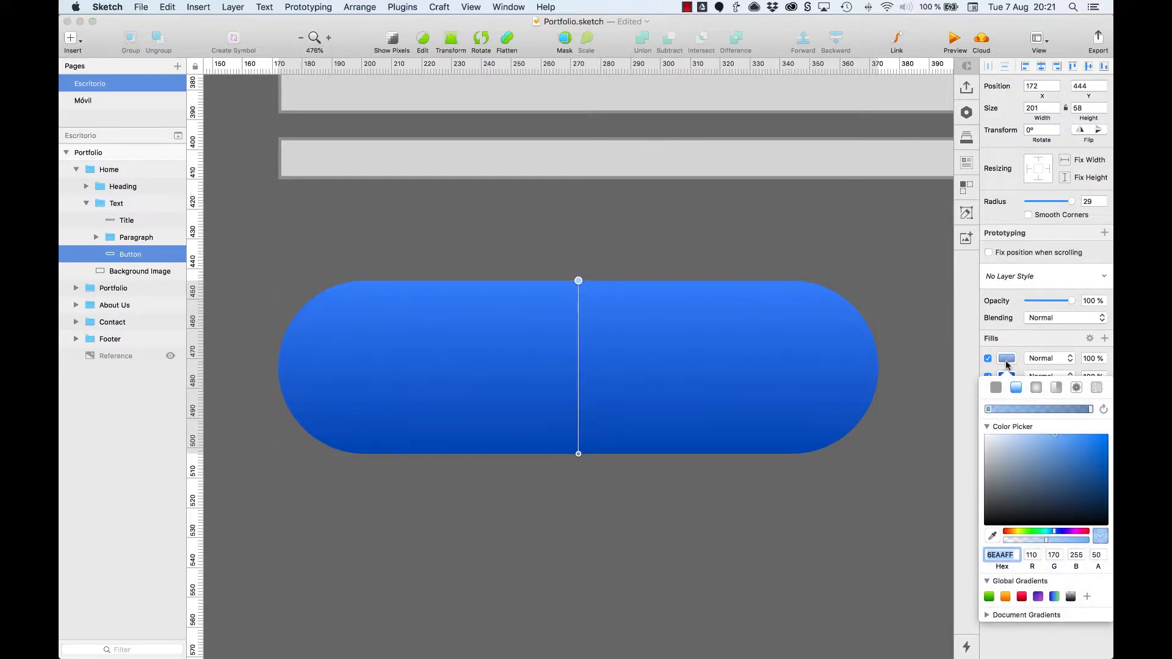
{"action": "left_click", "coordinate": [1036, 389]}
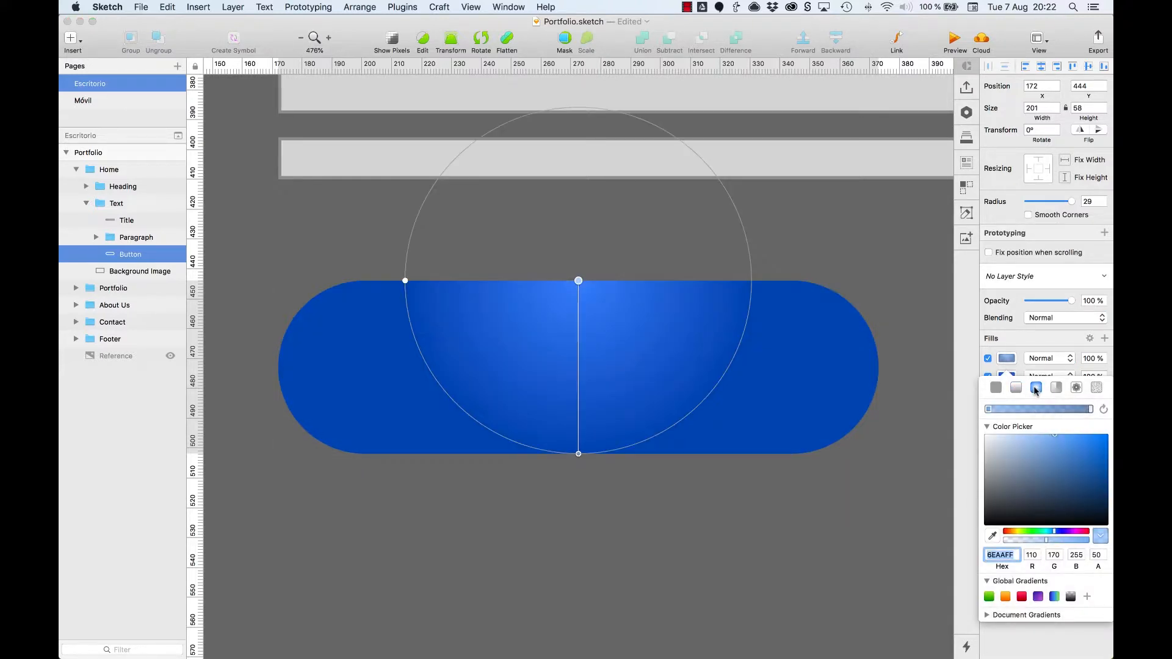
{"action": "left_click", "coordinate": [1055, 388]}
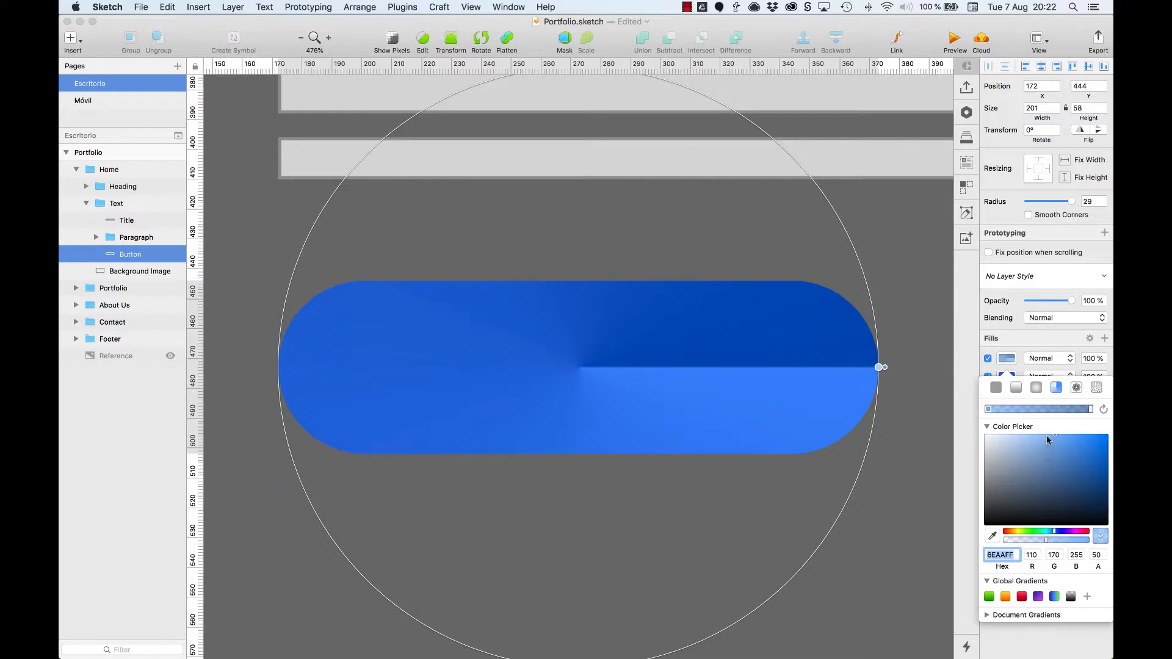
{"action": "left_click", "coordinate": [1036, 388]}
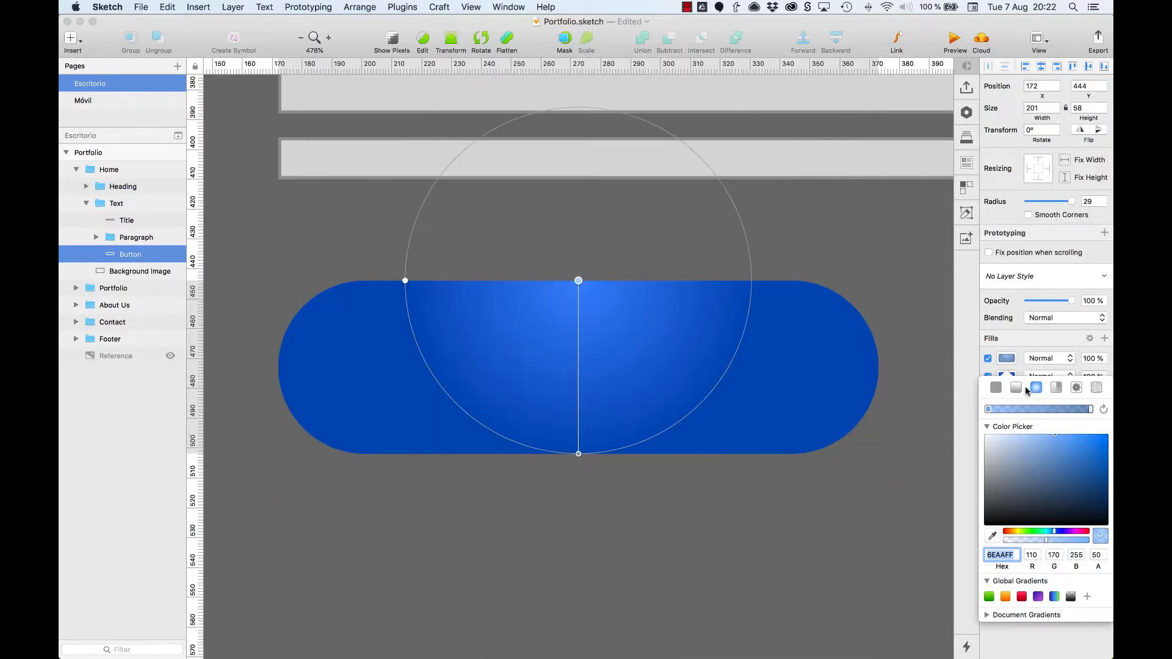
{"action": "left_click", "coordinate": [1017, 388]}
{"action": "left_click", "coordinate": [1011, 299]}
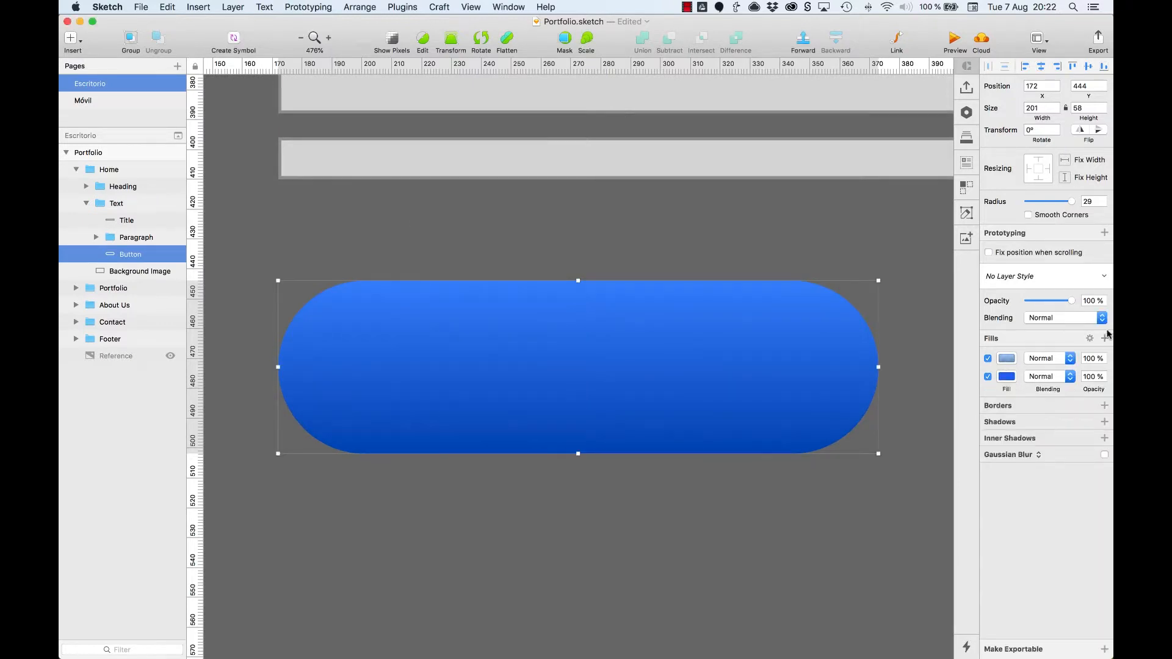
Step: Add a checkered pattern fill to the button and try the Stretch and Fit display modes
{"action": "left_click", "coordinate": [1105, 340]}
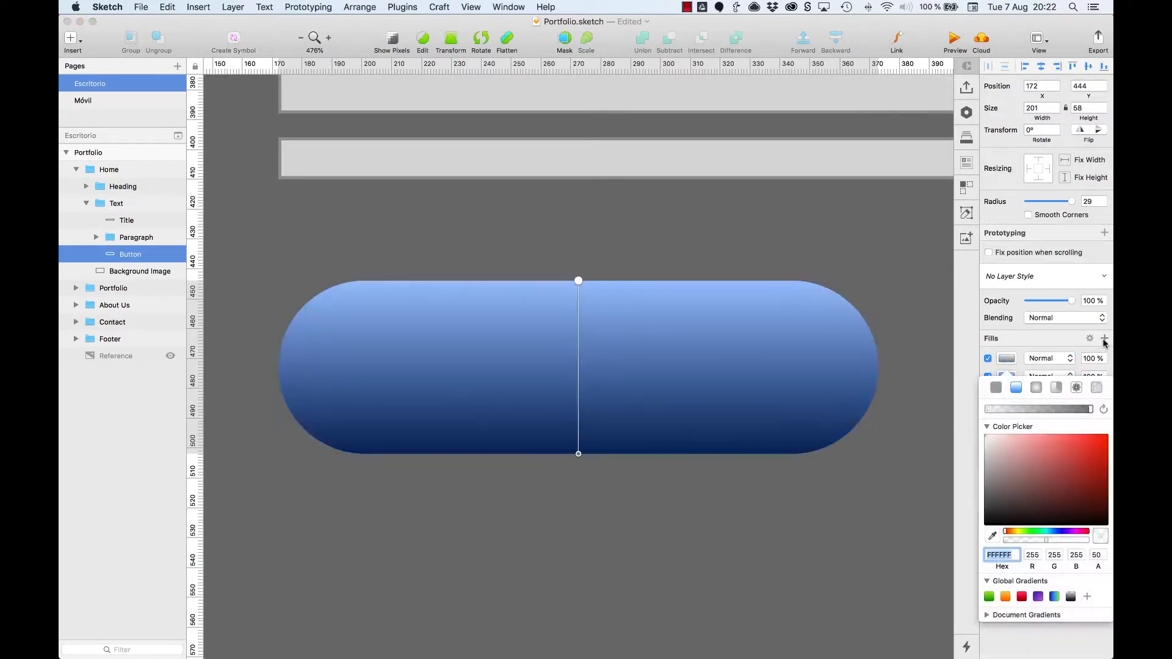
{"action": "left_click", "coordinate": [1076, 388]}
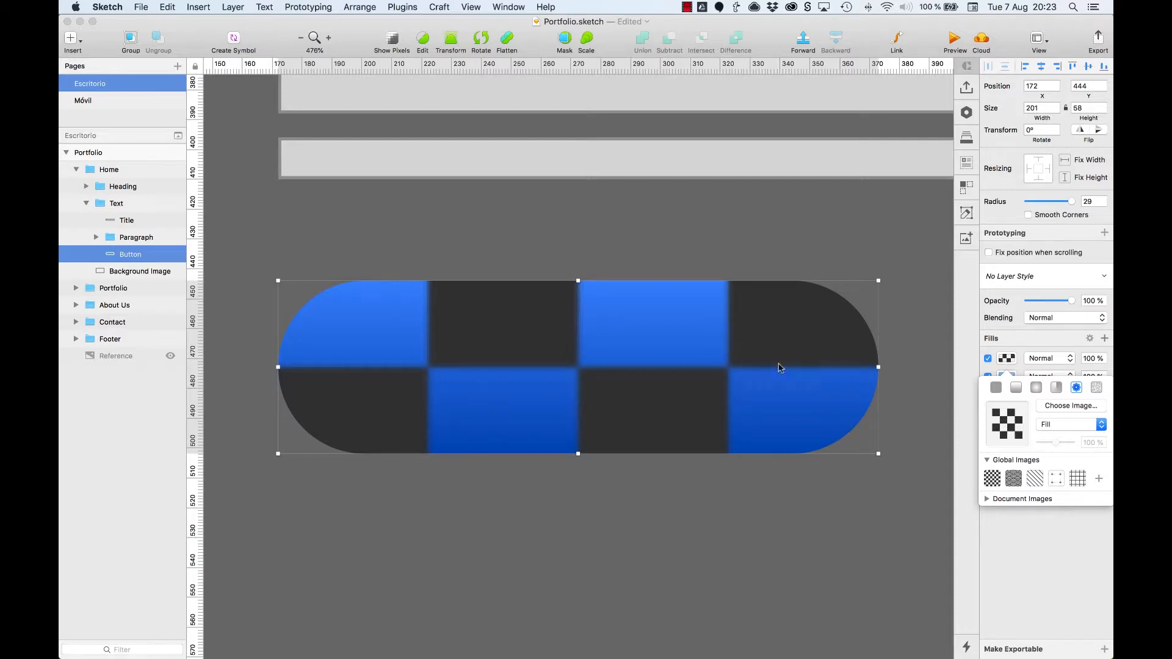
{"action": "left_click", "coordinate": [1063, 425]}
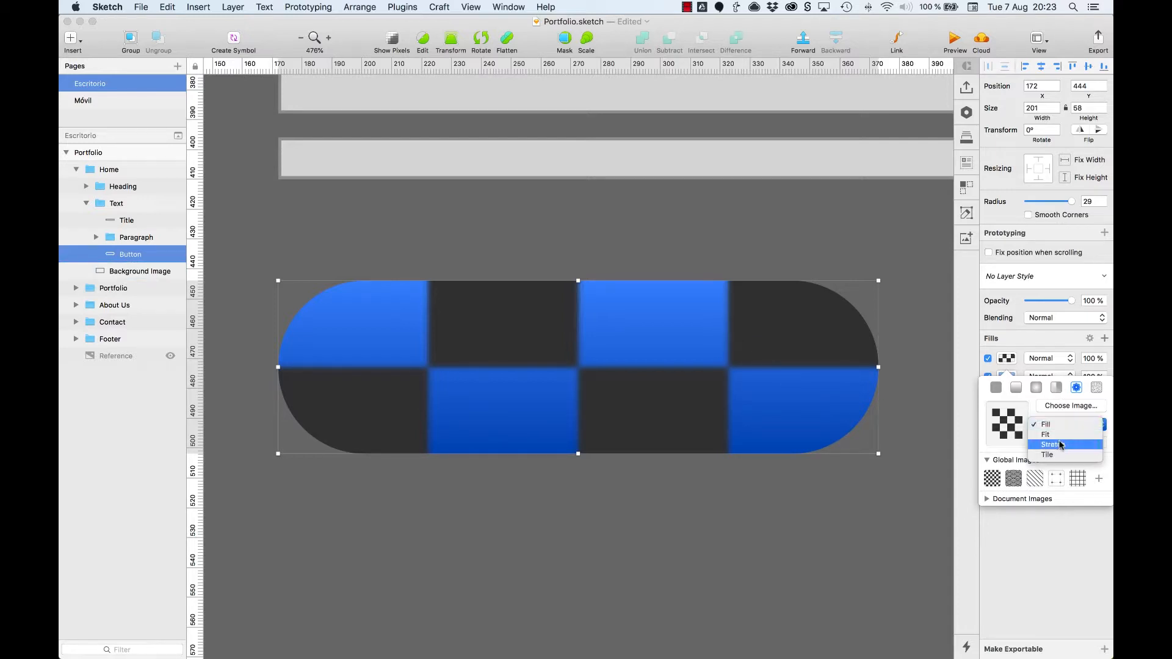
{"action": "left_click", "coordinate": [1059, 445]}
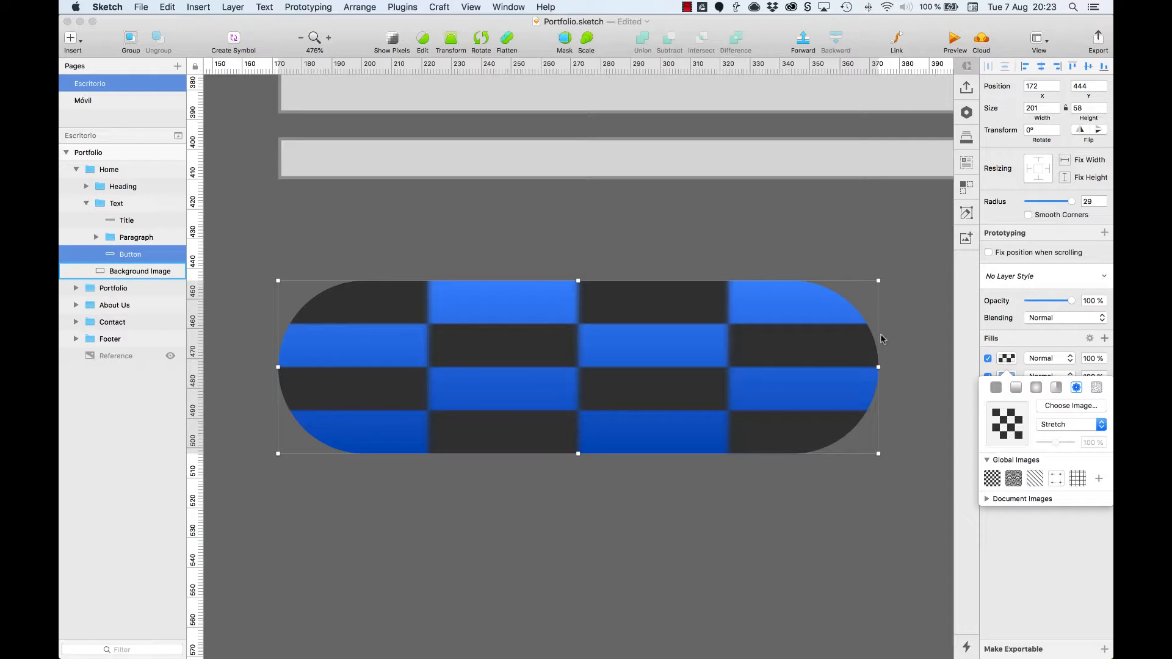
{"action": "left_click", "coordinate": [1080, 425]}
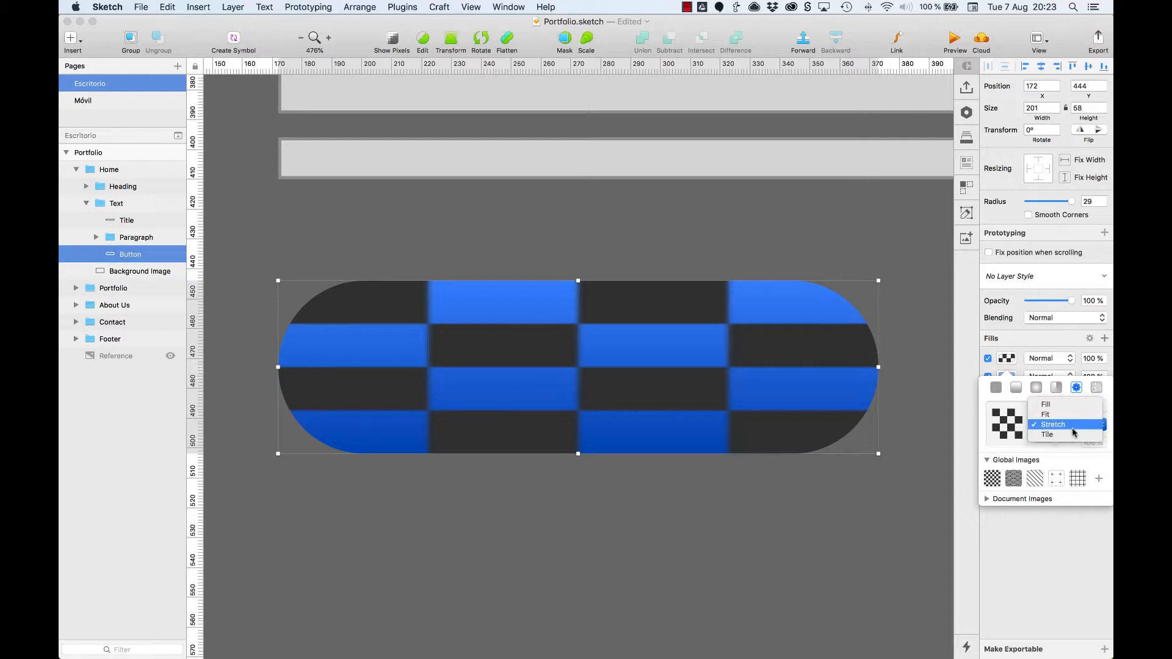
{"action": "left_click", "coordinate": [1066, 415]}
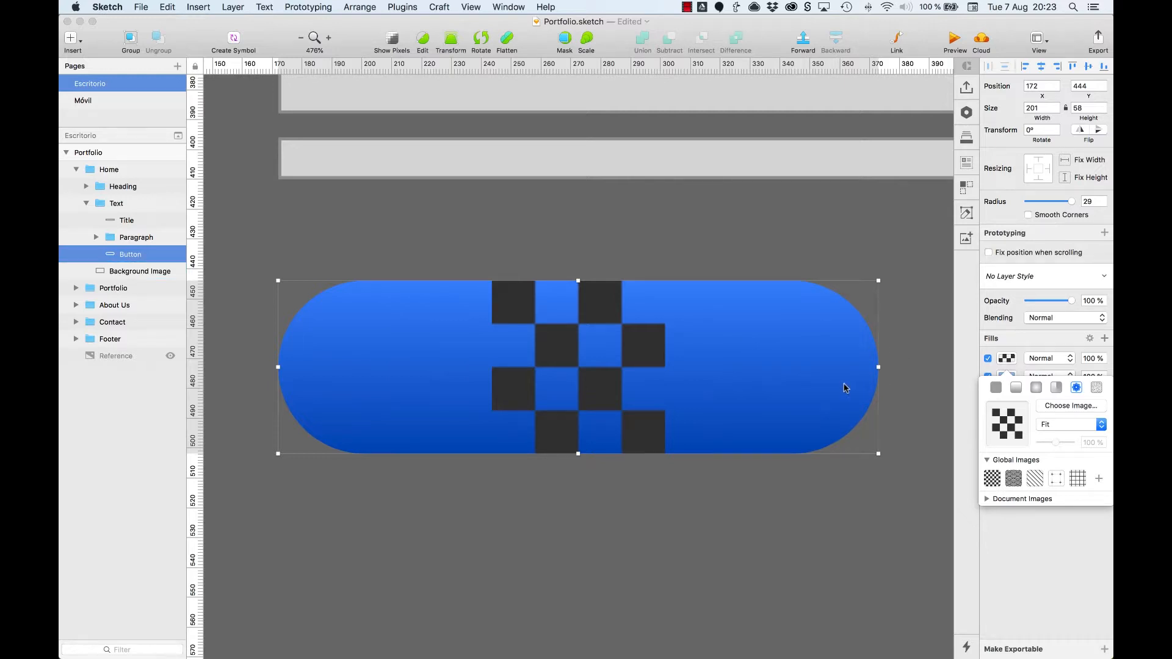
Step: Set the button's pattern fill to Tile and reduce the tile scale to 79%
{"action": "left_click", "coordinate": [1050, 422]}
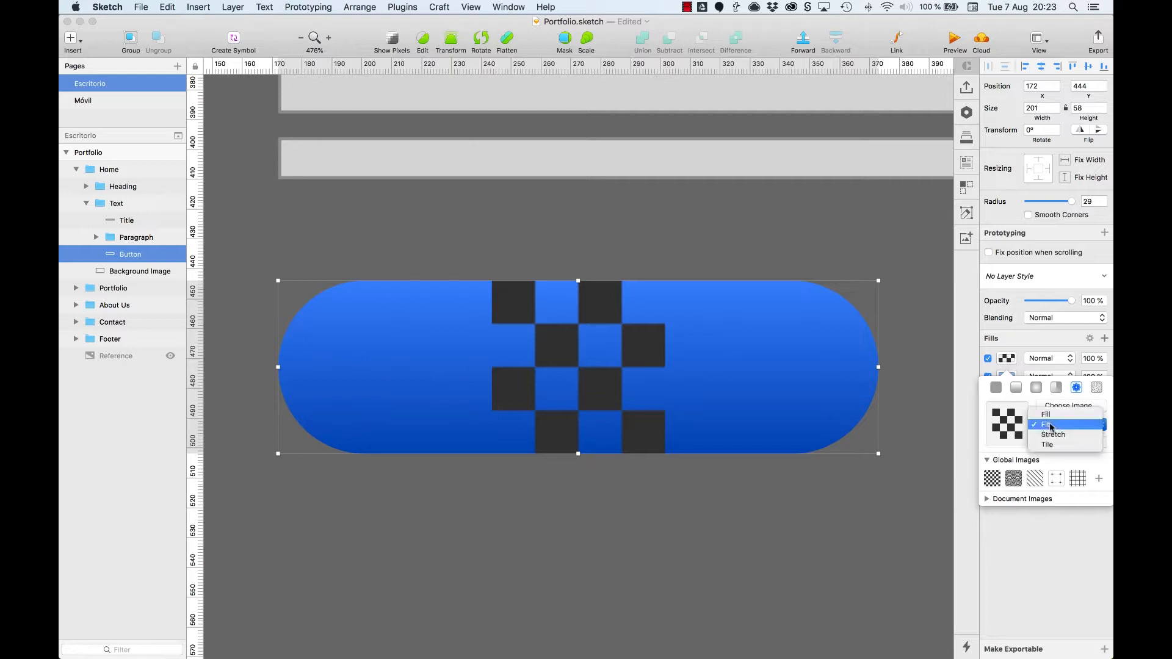
{"action": "left_click", "coordinate": [1050, 445]}
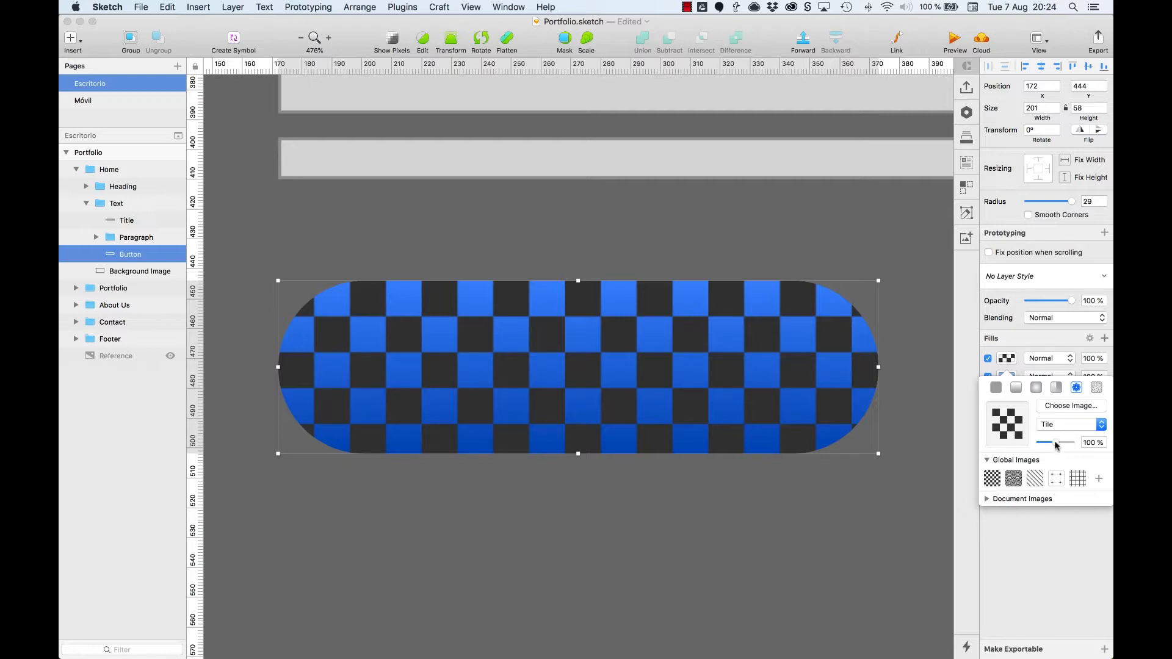
{"action": "mouse_move", "coordinate": [1056, 446]}
{"action": "left_mouse_down"}
{"action": "mouse_move", "coordinate": [1039, 444]}
{"action": "mouse_move", "coordinate": [1069, 444]}
{"action": "mouse_move", "coordinate": [1051, 444]}
{"action": "left_mouse_up"}
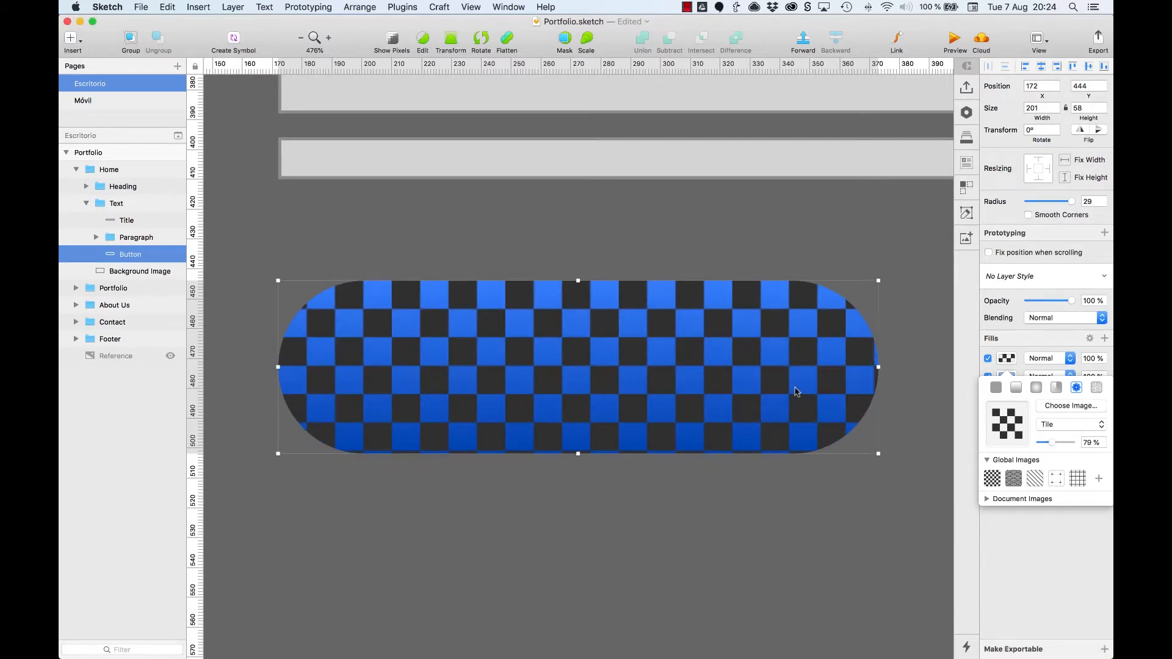
{"action": "left_click", "coordinate": [1046, 580]}
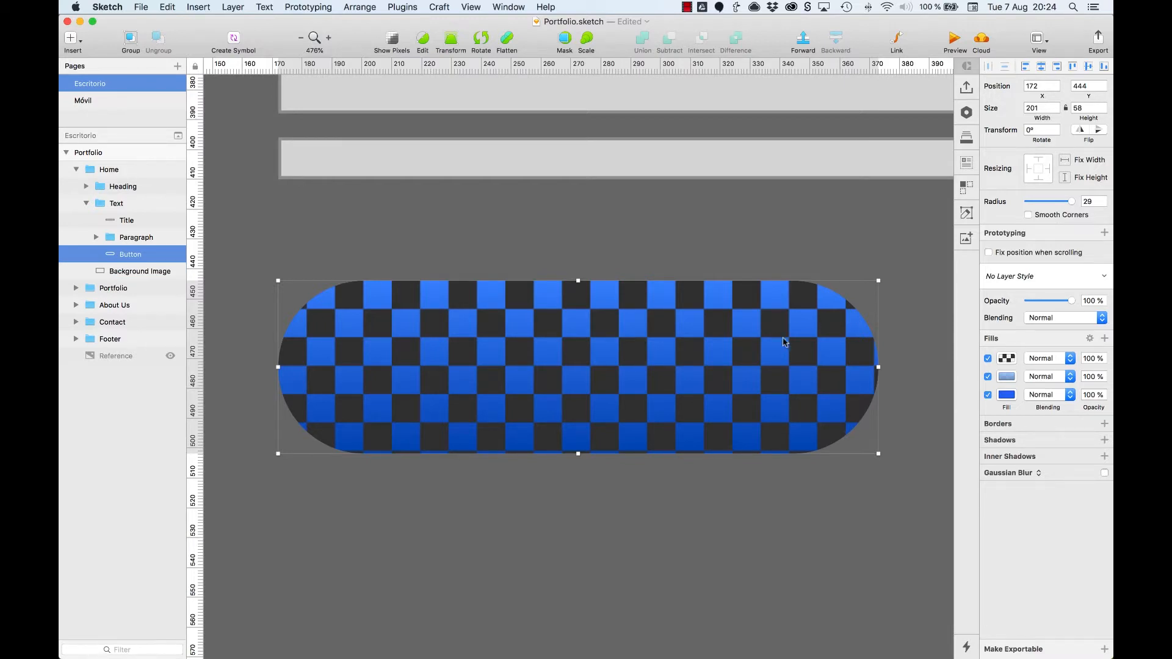
Step: Disable the button's gradient and pattern fills and remove them, keeping only the solid blue fill
{"action": "left_click", "coordinate": [988, 377]}
{"action": "left_click", "coordinate": [988, 358]}
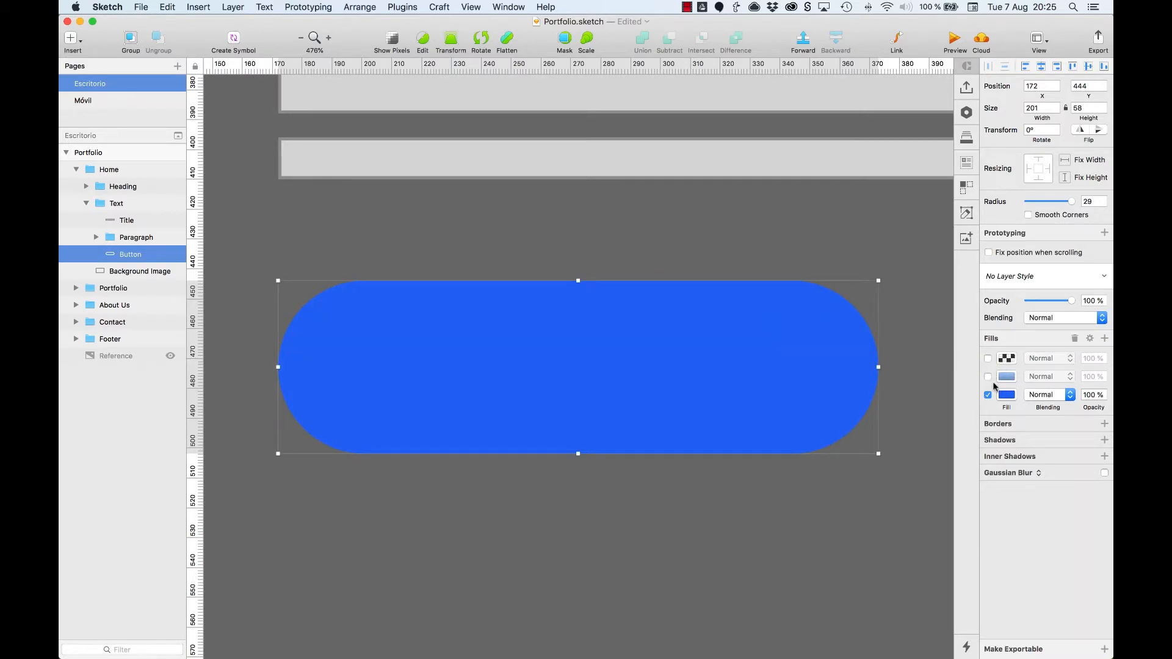
{"action": "left_click", "coordinate": [1075, 339]}
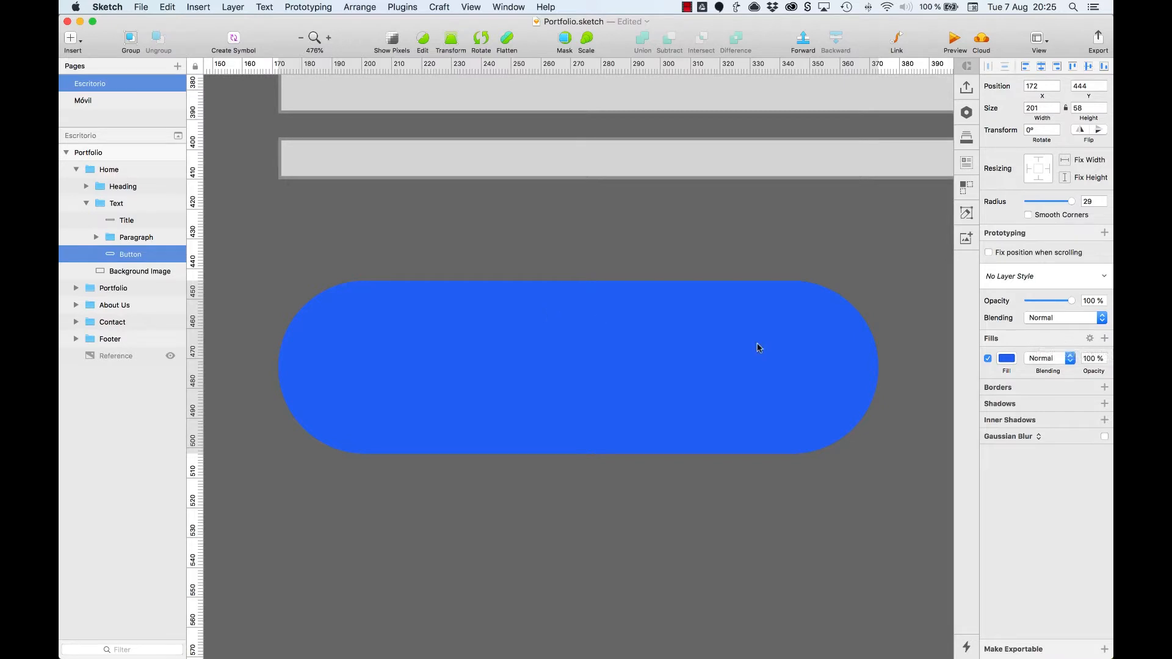
Step: Add a second fill to the hero section's Background Image layer and make it a pattern image fill
{"action": "left_click", "coordinate": [97, 171]}
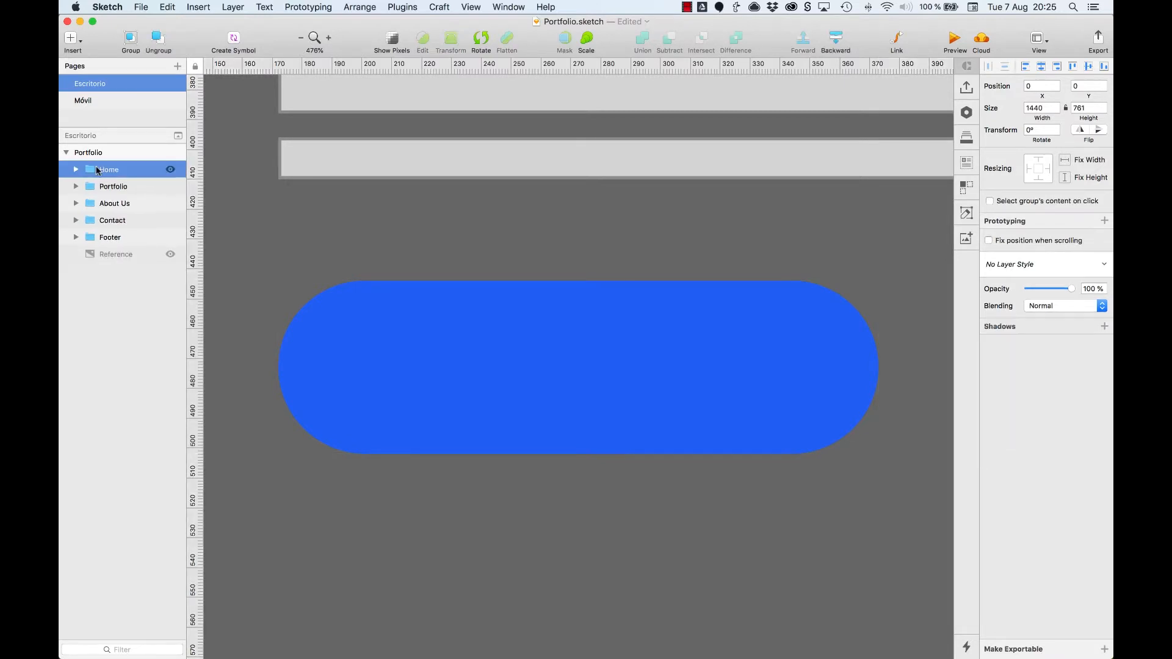
{"action": "key", "text": "super+0"}
{"action": "left_click", "coordinate": [390, 235]}
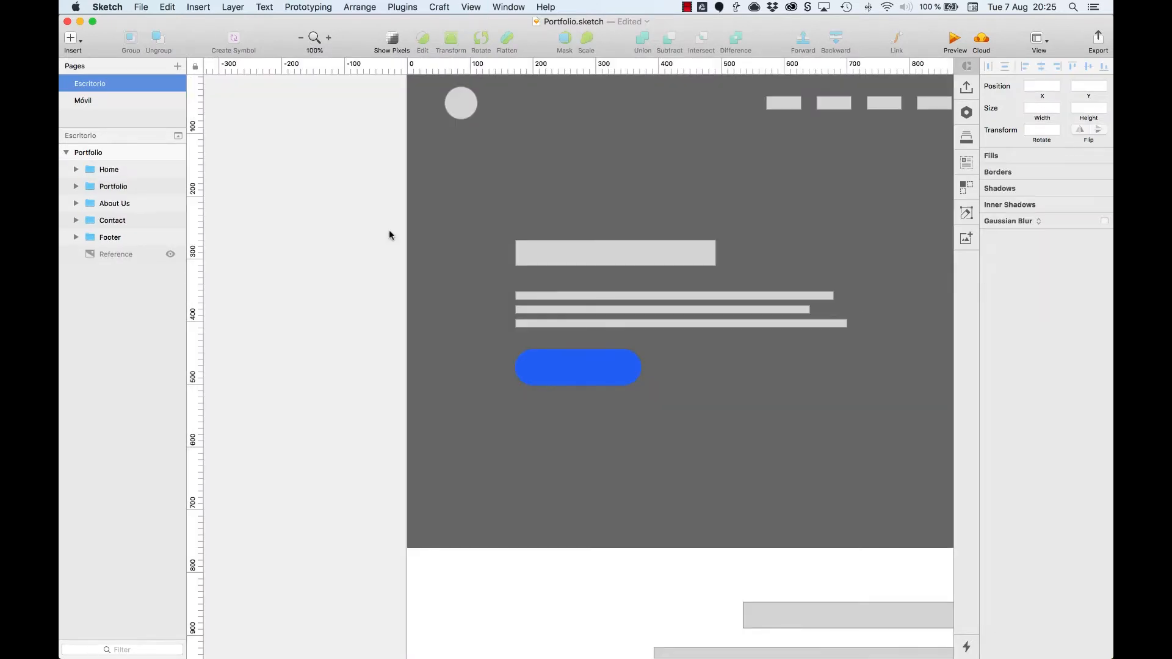
{"action": "scroll", "coordinate": [391, 236], "scroll_direction": "right", "scroll_amount": 10}
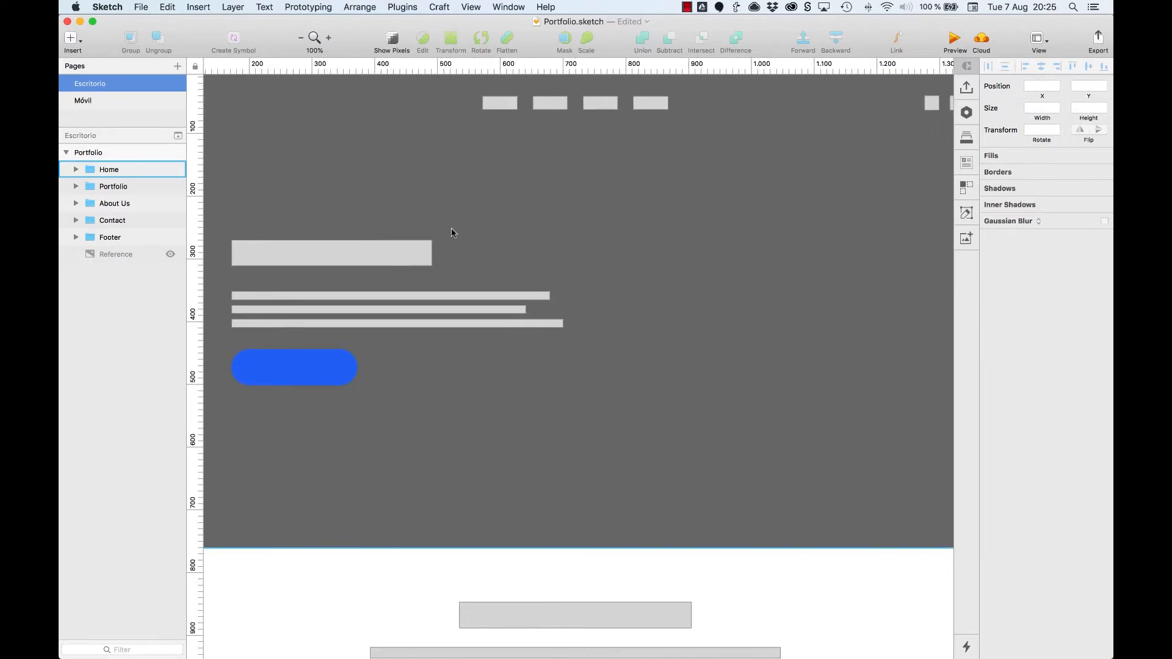
{"action": "key", "text": "super+minus"}
{"action": "double_click", "coordinate": [452, 232]}
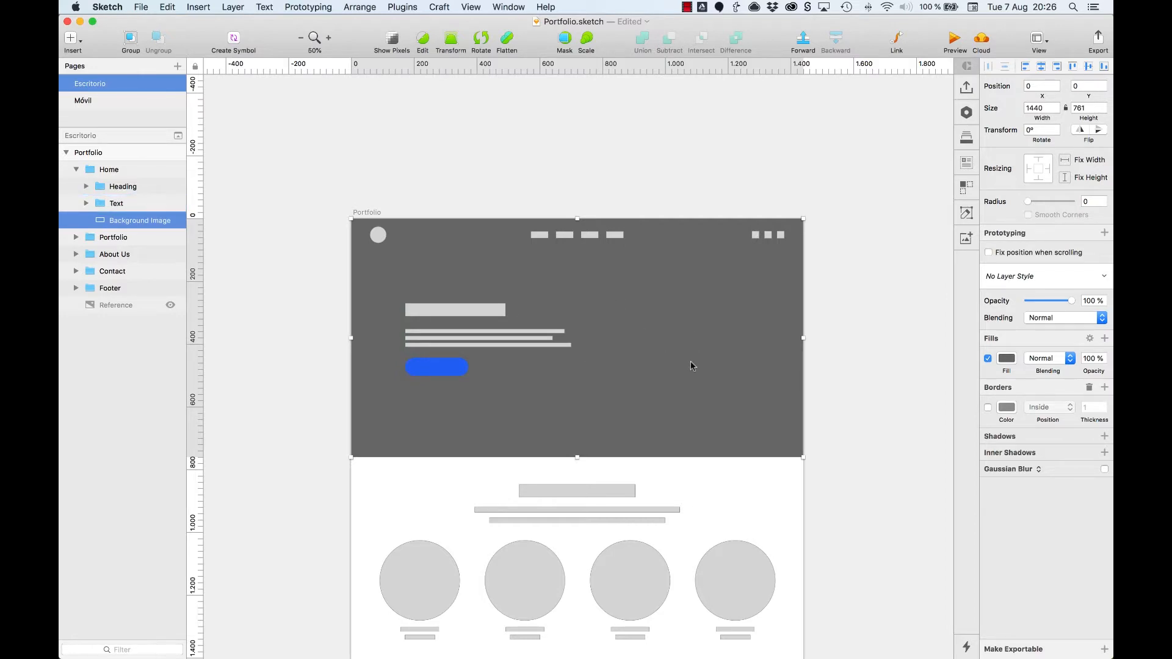
{"action": "left_click", "coordinate": [1105, 339]}
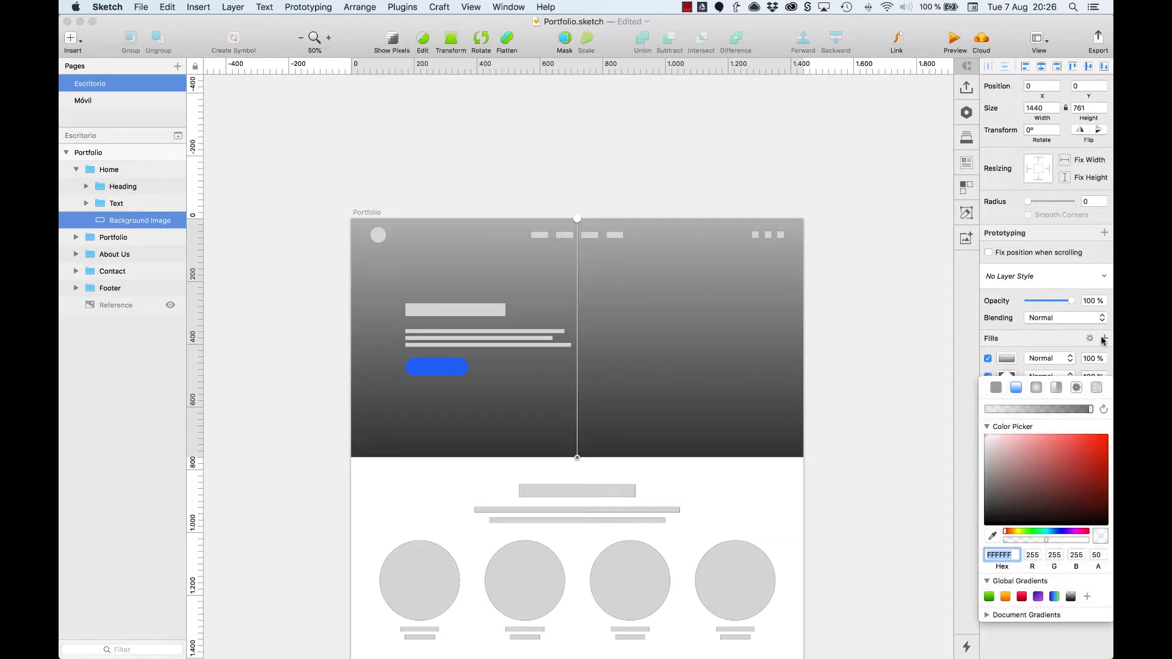
{"action": "left_click", "coordinate": [1077, 389]}
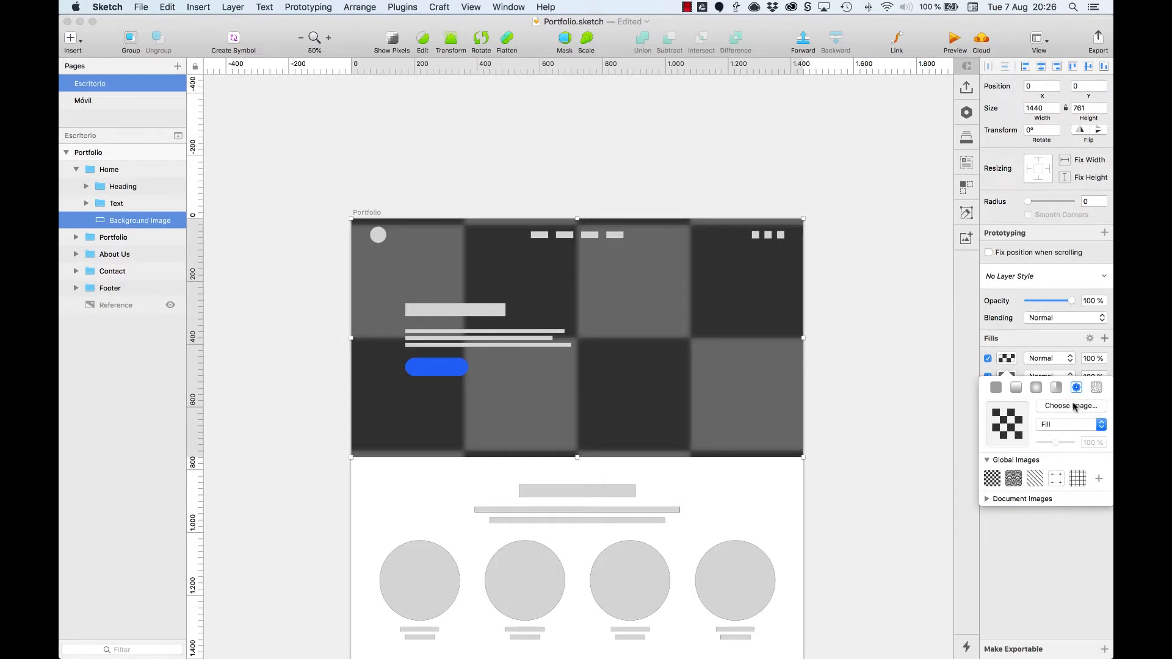
Step: Load the hand-with-pen photo from the course's _Assets folder on Google Drive as the Background Image layer's fill
{"action": "left_click", "coordinate": [1078, 406]}
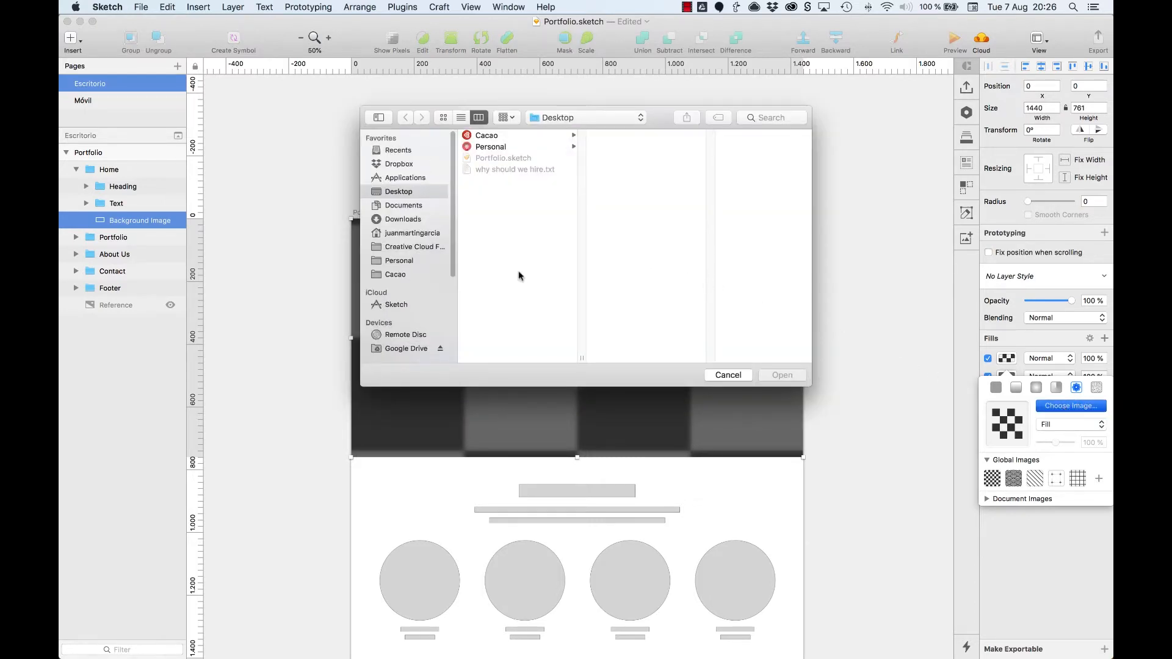
{"action": "left_click", "coordinate": [406, 349]}
{"action": "left_click", "coordinate": [489, 139]}
{"action": "key", "text": "Right"}
{"action": "key", "text": "Down"}
{"action": "key", "text": "Down"}
{"action": "key", "text": "Right"}
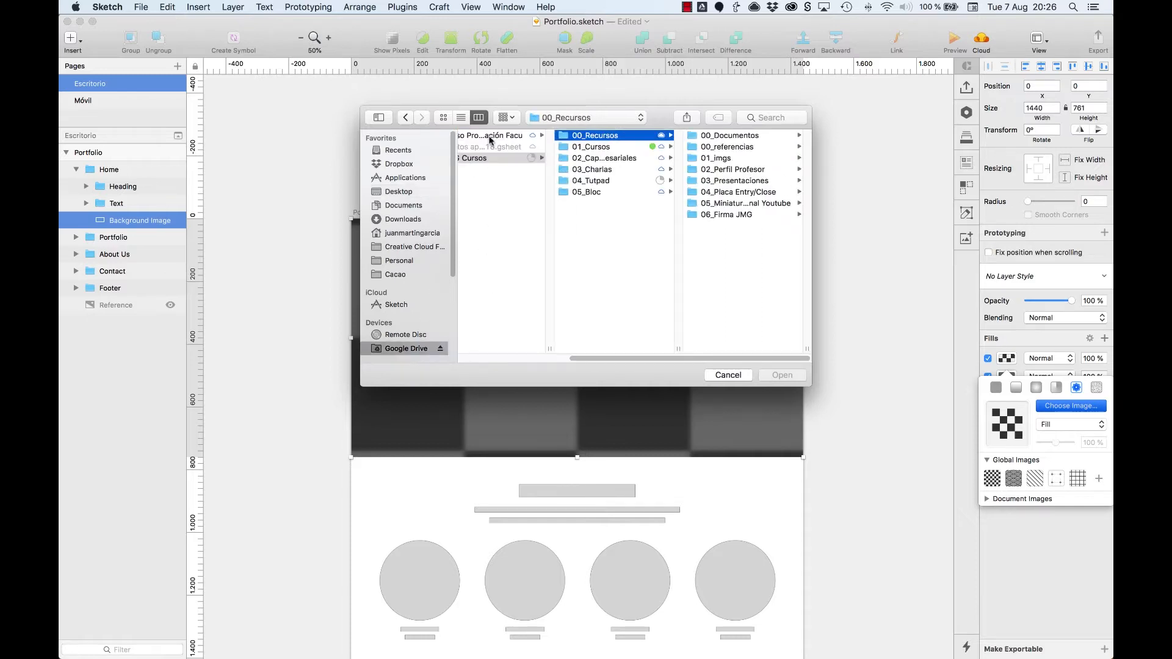
{"action": "key", "text": "Down"}
{"action": "key", "text": "Down"}
{"action": "key", "text": "Down"}
{"action": "key", "text": "Down"}
{"action": "key", "text": "Right"}
{"action": "key", "text": "Down"}
{"action": "key", "text": "Right"}
{"action": "key", "text": "Right"}
{"action": "key", "text": "Right"}
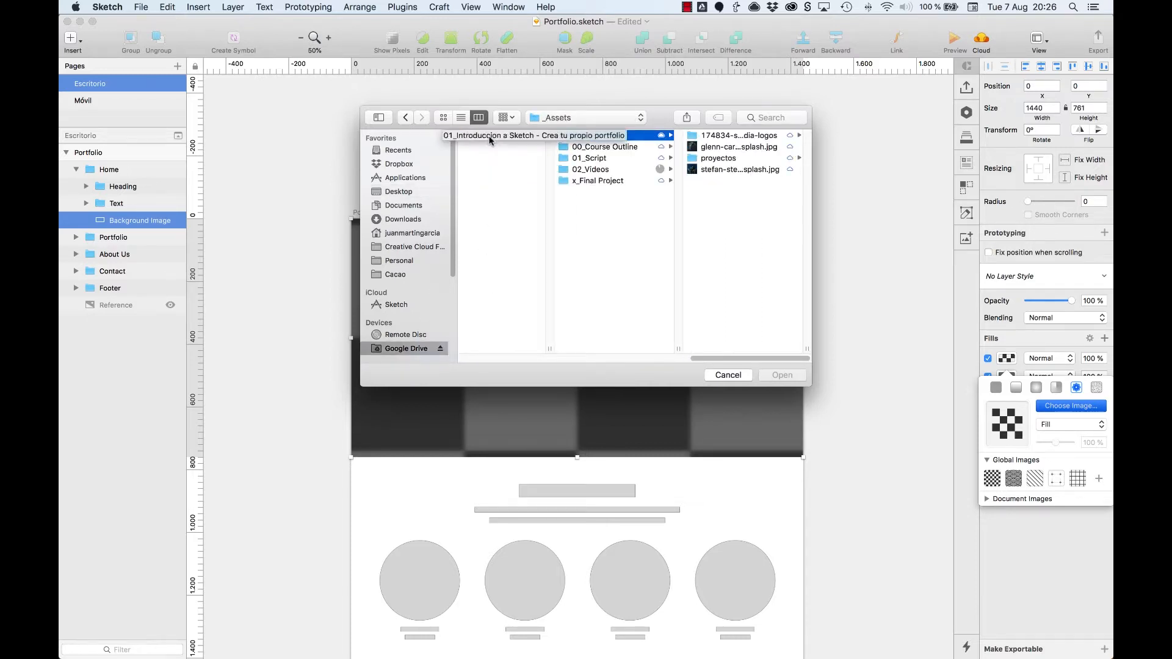
{"action": "left_click", "coordinate": [745, 147]}
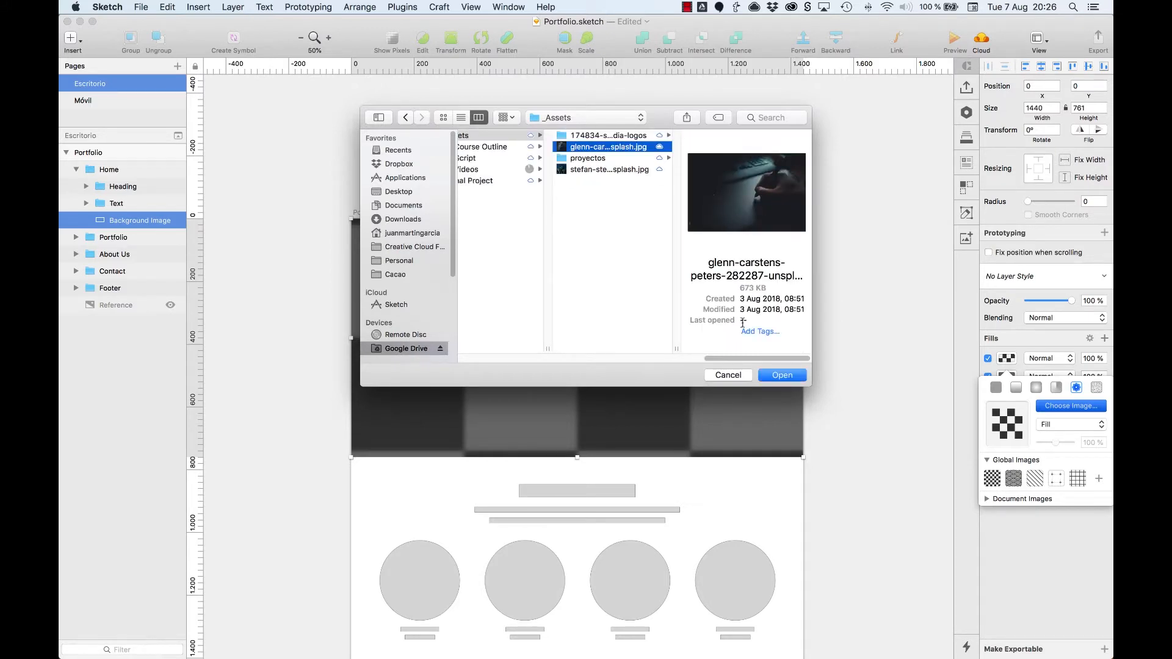
{"action": "left_click", "coordinate": [786, 375]}
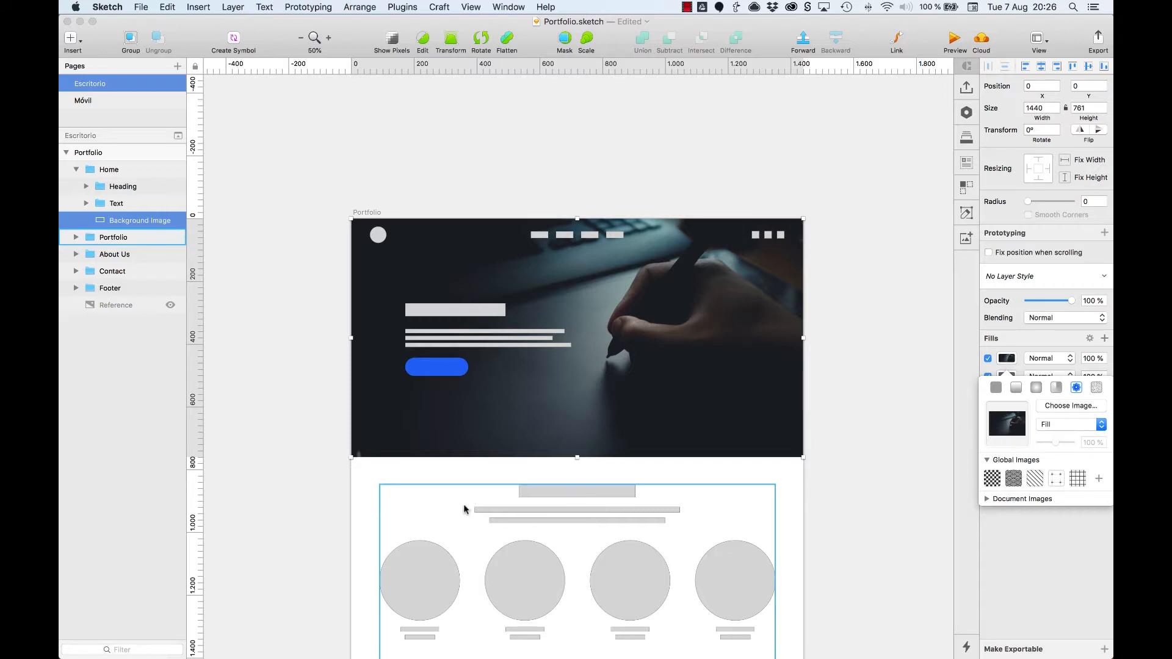
Step: Try enlarging the Background Image layer to a height of about 998 px and undo the resize
{"action": "left_click", "coordinate": [577, 457]}
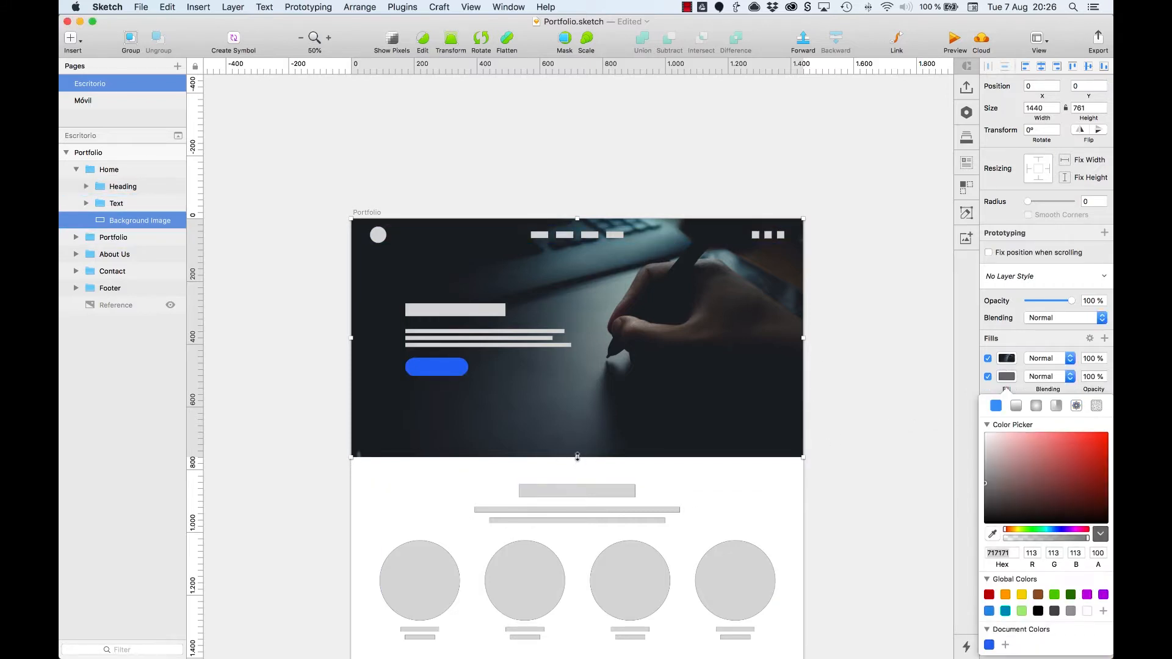
{"action": "left_click_drag", "start_coordinate": [577, 455], "coordinate": [570, 531]}
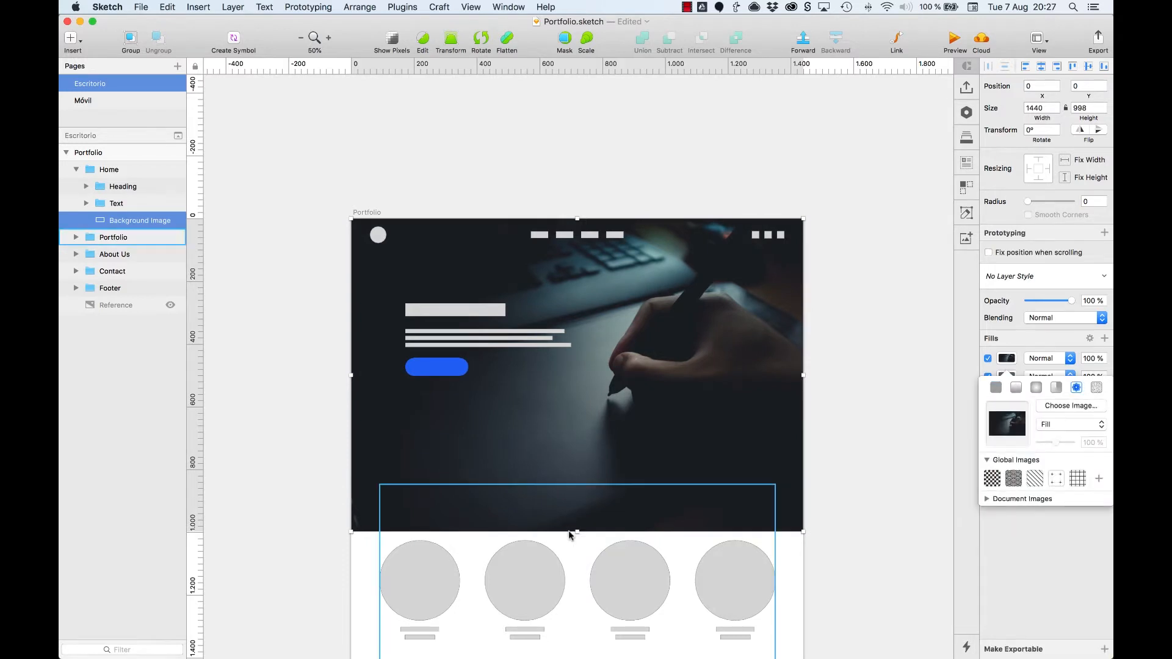
{"action": "key", "text": "super+z"}
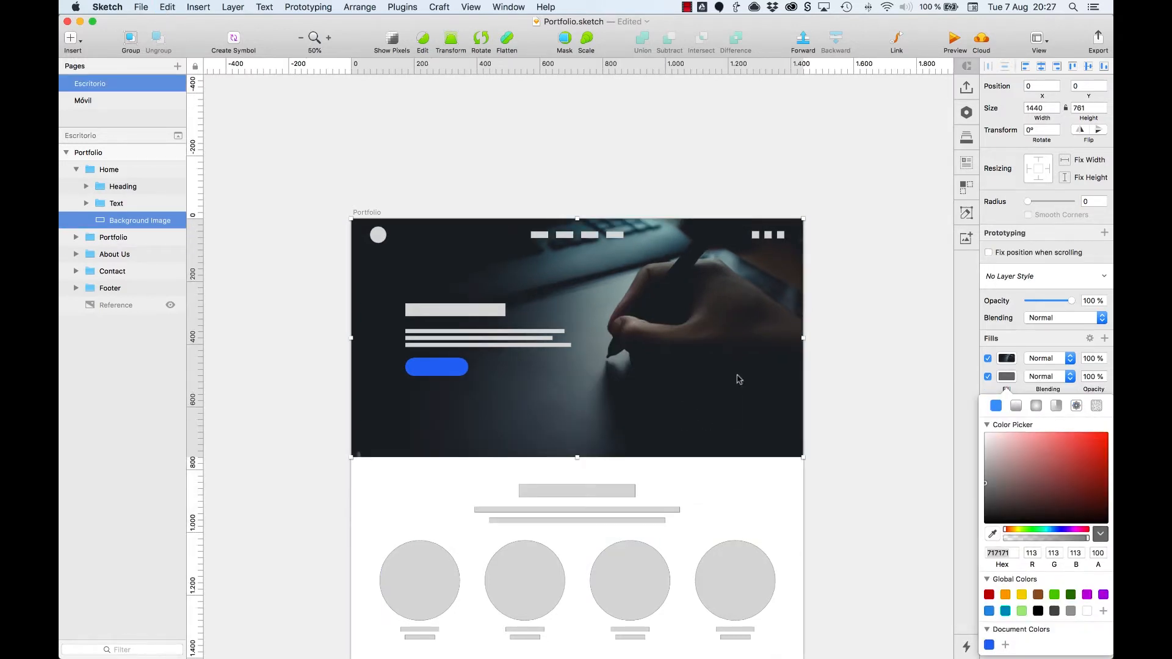
{"action": "left_click", "coordinate": [820, 345]}
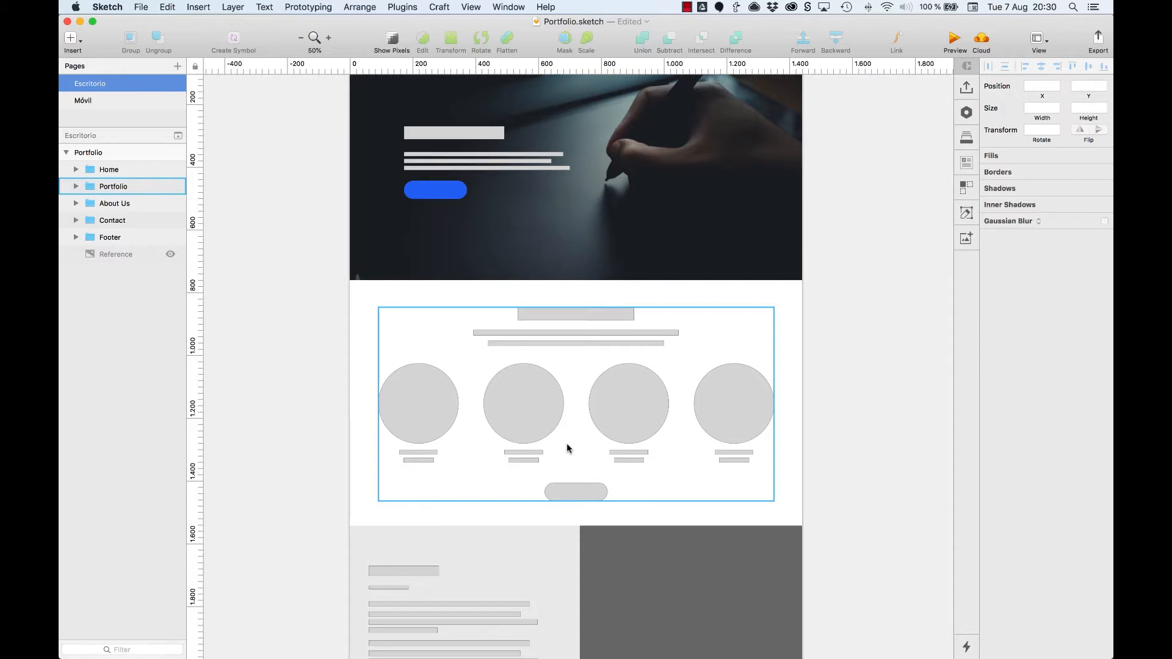
Step: Add an image fill to the Project 1 circle using the first photo in the proyectos folder
{"action": "left_click", "coordinate": [452, 395], "text": "super"}
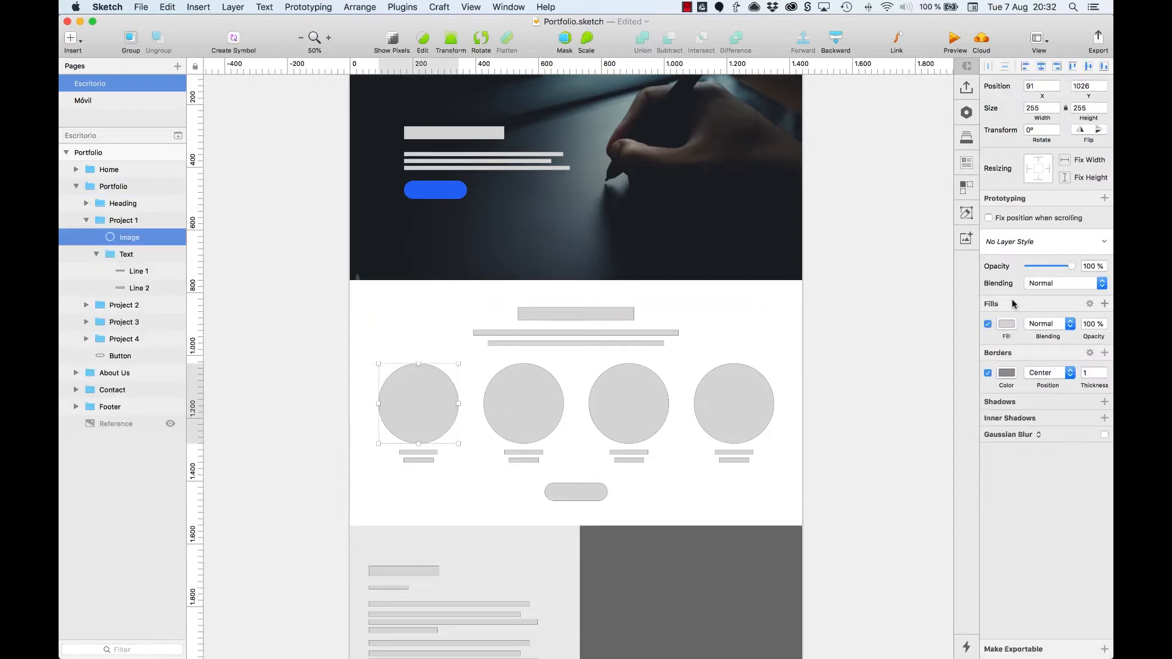
{"action": "left_click", "coordinate": [1105, 304]}
{"action": "left_click", "coordinate": [1007, 324]}
{"action": "left_click", "coordinate": [1076, 353]}
{"action": "left_click", "coordinate": [1071, 372]}
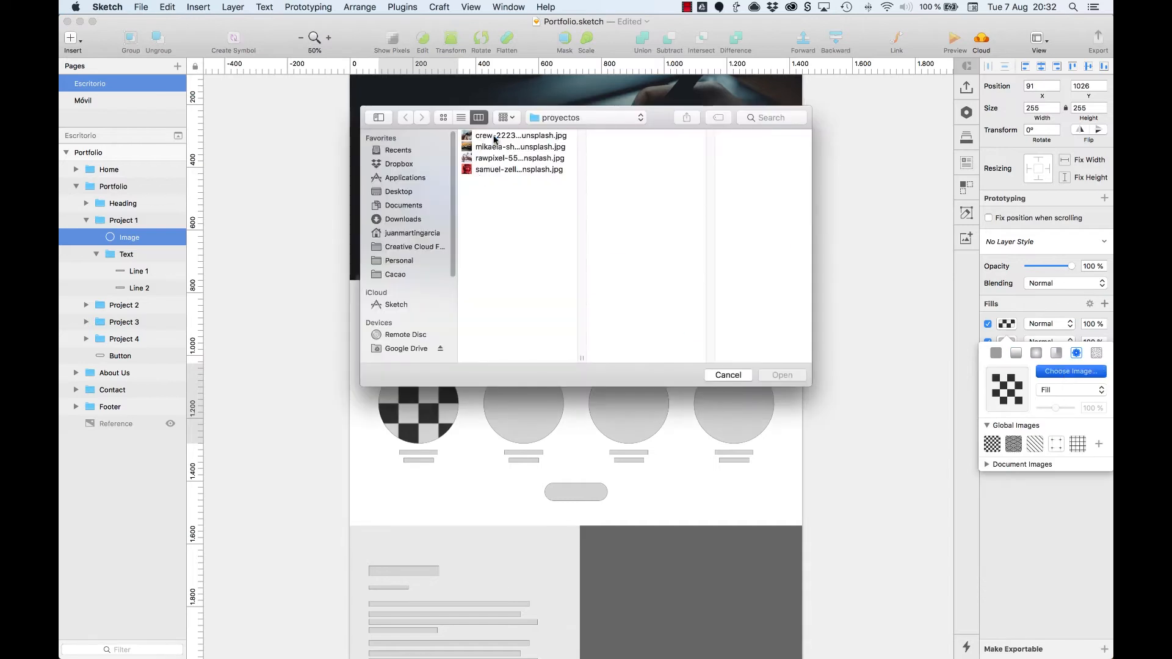
{"action": "left_click", "coordinate": [495, 136]}
{"action": "double_click", "coordinate": [497, 137]}
Step: Add an image fill to the Project 2 circle using the second photo in the proyectos folder
{"action": "left_click", "coordinate": [523, 403], "text": "super"}
{"action": "left_click", "coordinate": [1104, 304]}
{"action": "left_click", "coordinate": [1007, 324]}
{"action": "left_click", "coordinate": [1076, 353]}
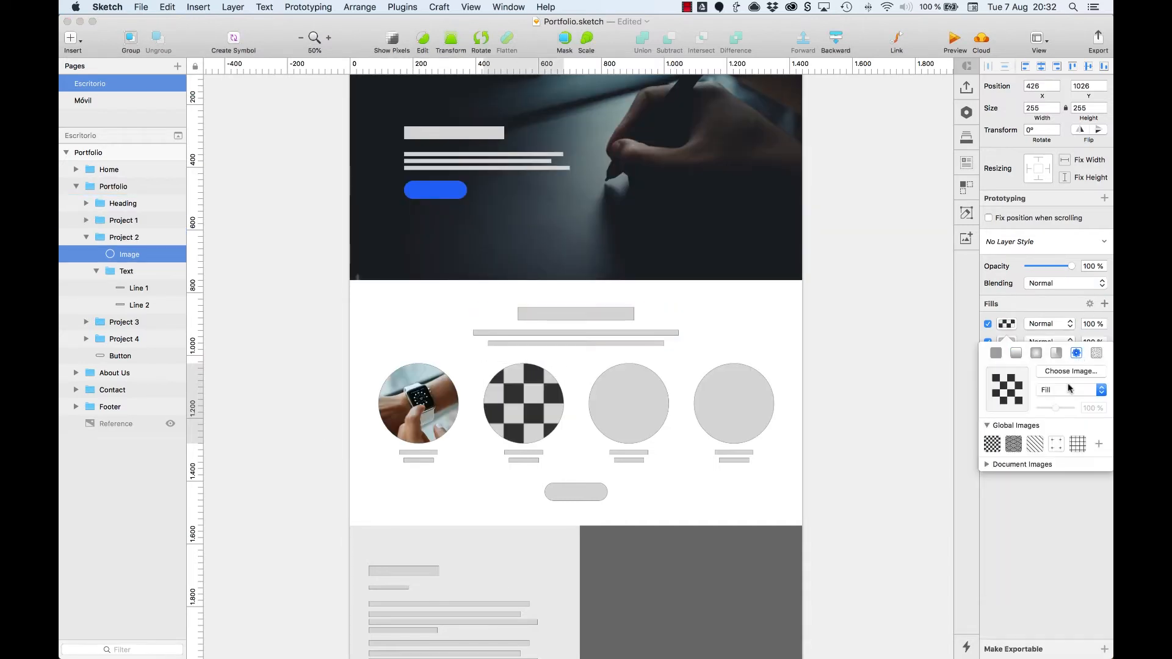
{"action": "left_click", "coordinate": [1071, 371]}
{"action": "left_click", "coordinate": [510, 147]}
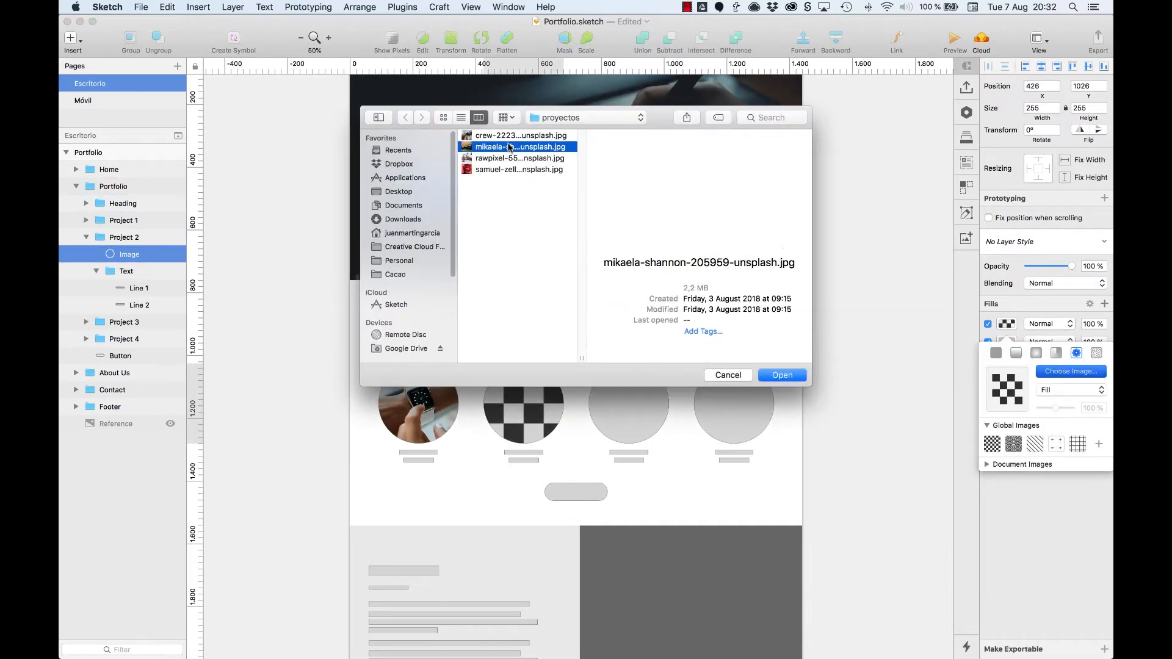
{"action": "double_click", "coordinate": [509, 147]}
Step: Add an image fill to the Project 3 circle using rawpixel-557123-unsplash.jpg from the proyectos folder
{"action": "left_click", "coordinate": [628, 403], "text": "super"}
{"action": "left_click", "coordinate": [1105, 304]}
{"action": "left_click", "coordinate": [1006, 324]}
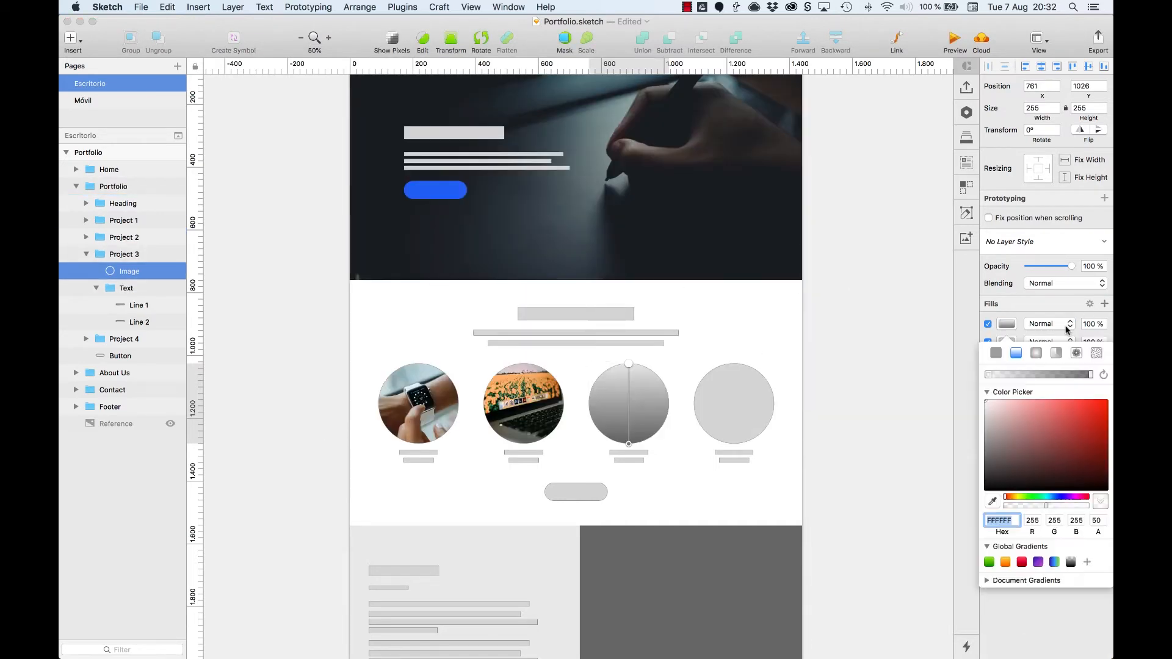
{"action": "left_click", "coordinate": [1076, 353]}
{"action": "left_click", "coordinate": [1071, 372]}
{"action": "left_click", "coordinate": [497, 159]}
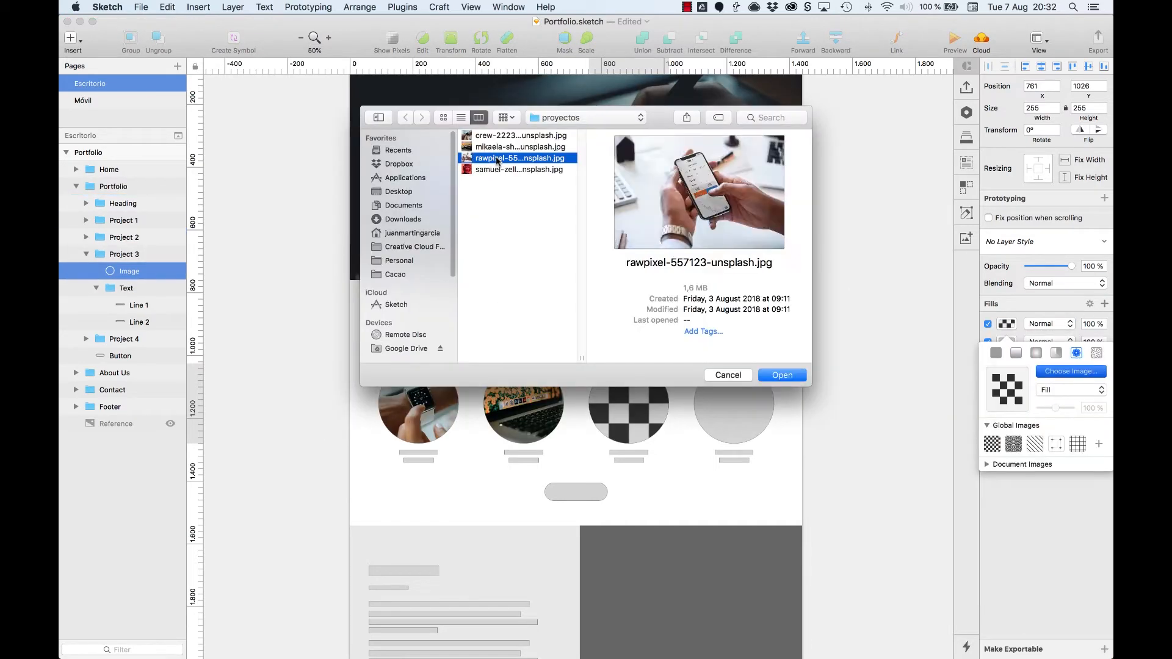
{"action": "double_click", "coordinate": [498, 160]}
Step: Add an image fill to the Project 4 circle using the fourth photo in the proyectos folder
{"action": "left_click", "coordinate": [734, 403], "text": "super"}
{"action": "left_click", "coordinate": [1104, 304]}
{"action": "left_click", "coordinate": [1006, 324]}
{"action": "left_click", "coordinate": [1056, 353]}
{"action": "left_click", "coordinate": [1076, 353]}
{"action": "left_click", "coordinate": [1071, 372]}
{"action": "double_click", "coordinate": [516, 170]}
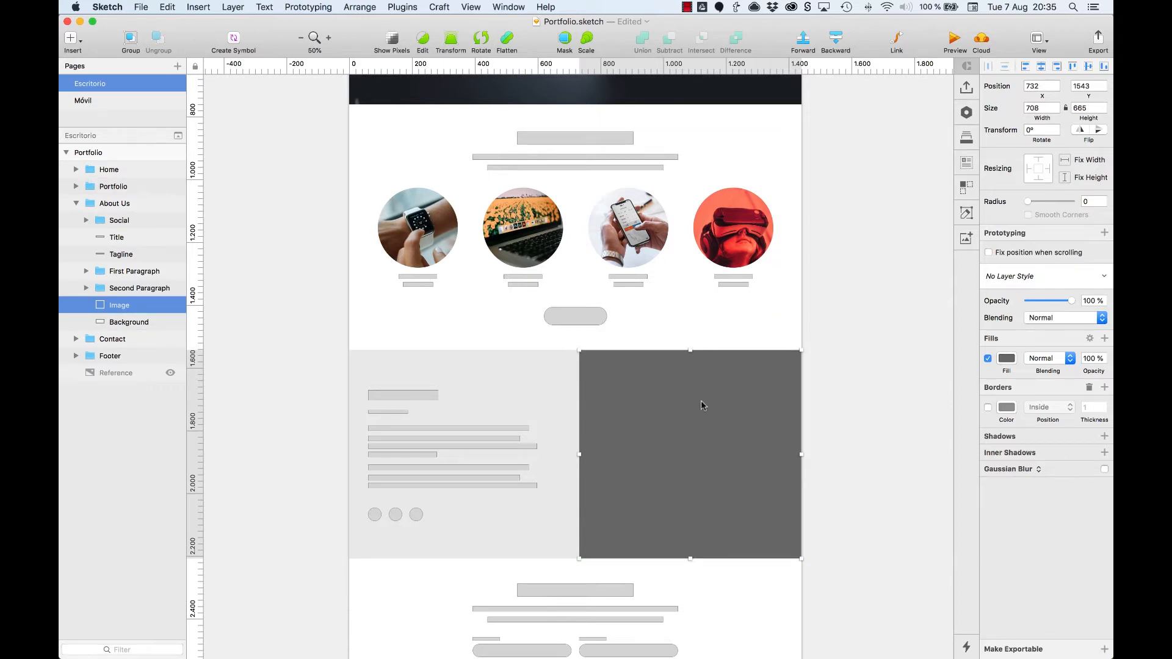
{"action": "left_click", "coordinate": [839, 334]}
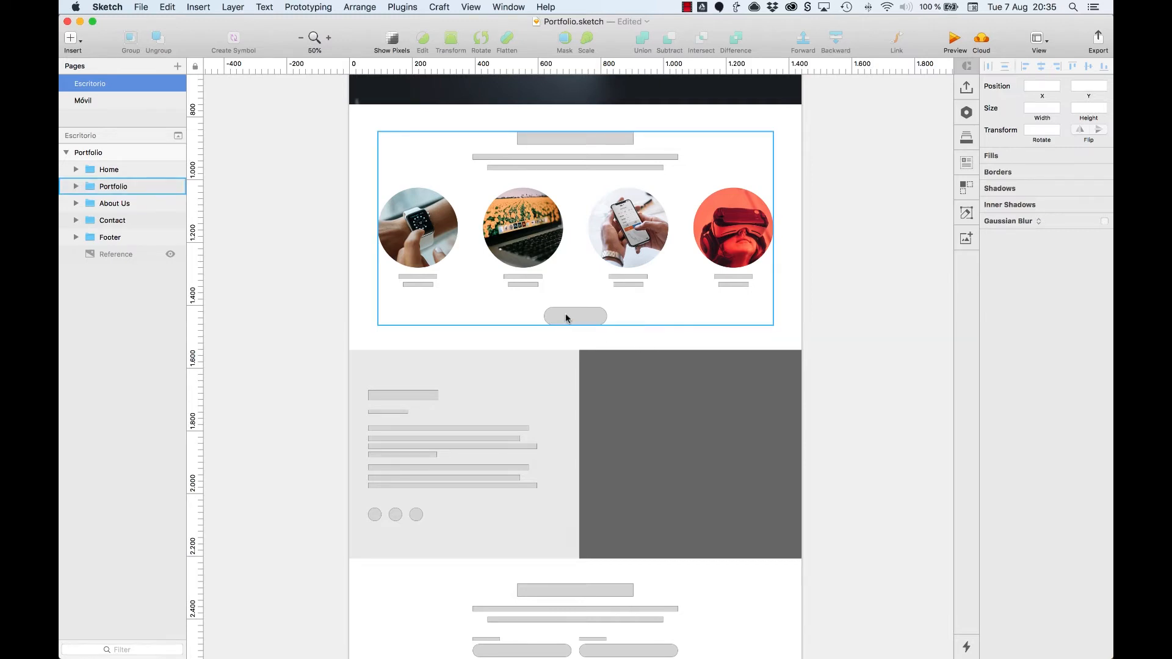
{"action": "scroll", "coordinate": [555, 361], "scroll_direction": "down", "scroll_amount": 5}
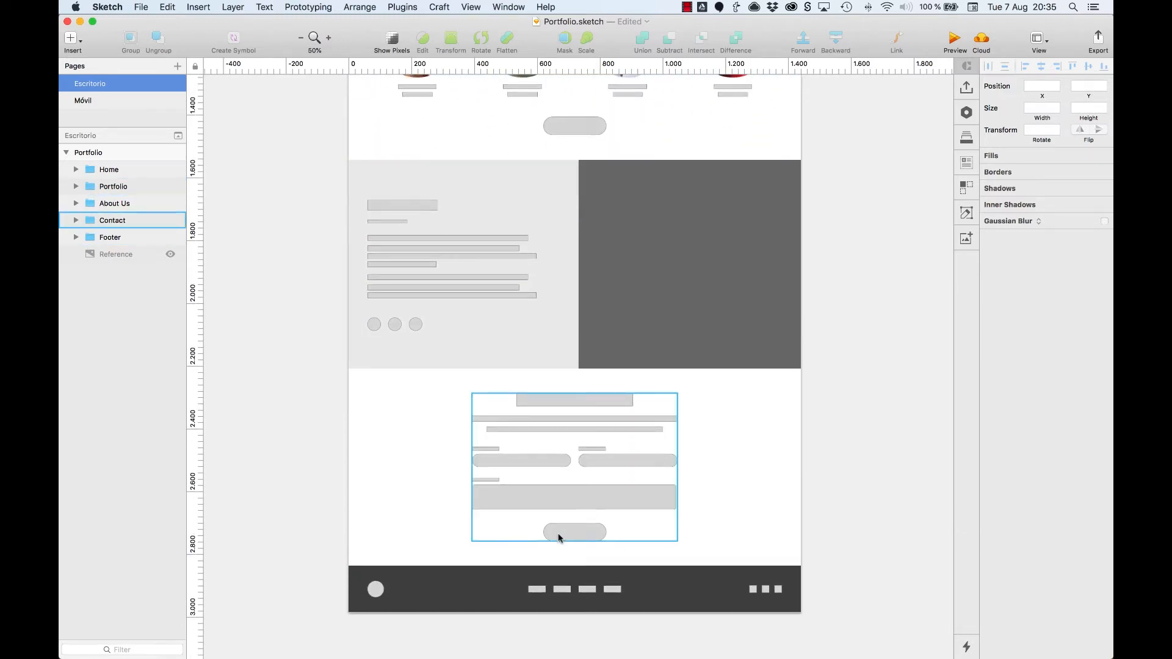
{"action": "scroll", "coordinate": [387, 536], "scroll_direction": "up", "scroll_amount": 4}
{"action": "scroll", "coordinate": [387, 536], "scroll_direction": "up", "scroll_amount": 12}
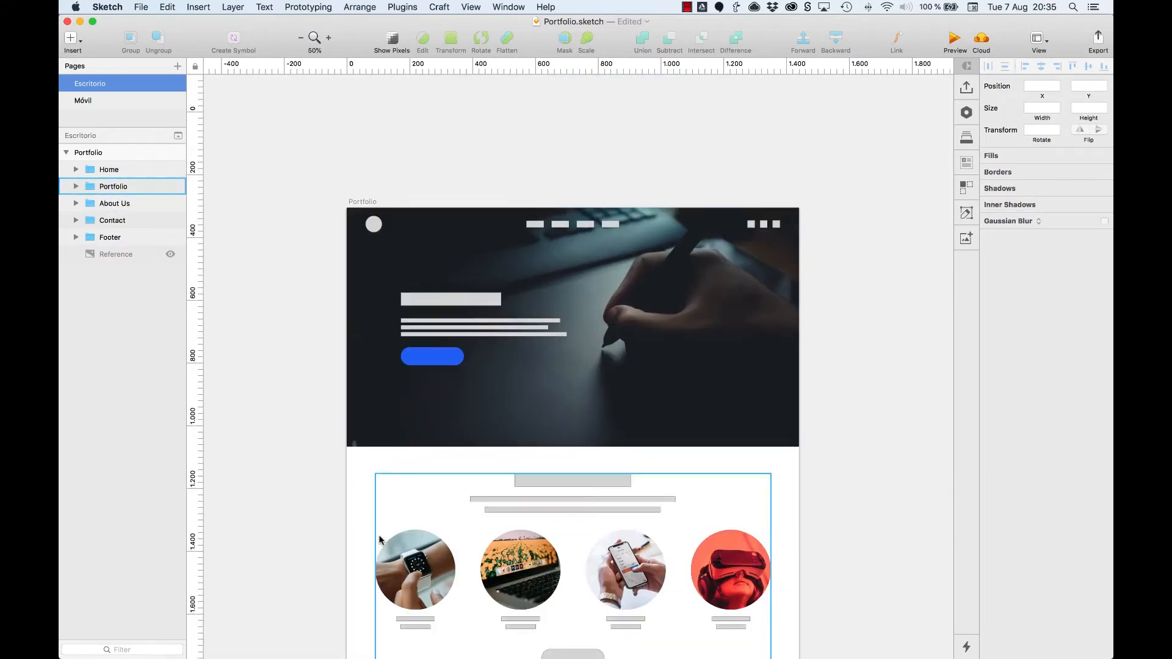
{"action": "scroll", "coordinate": [392, 419], "scroll_direction": "down", "scroll_amount": 7}
{"action": "scroll", "coordinate": [391, 420], "scroll_direction": "down", "scroll_amount": 3}
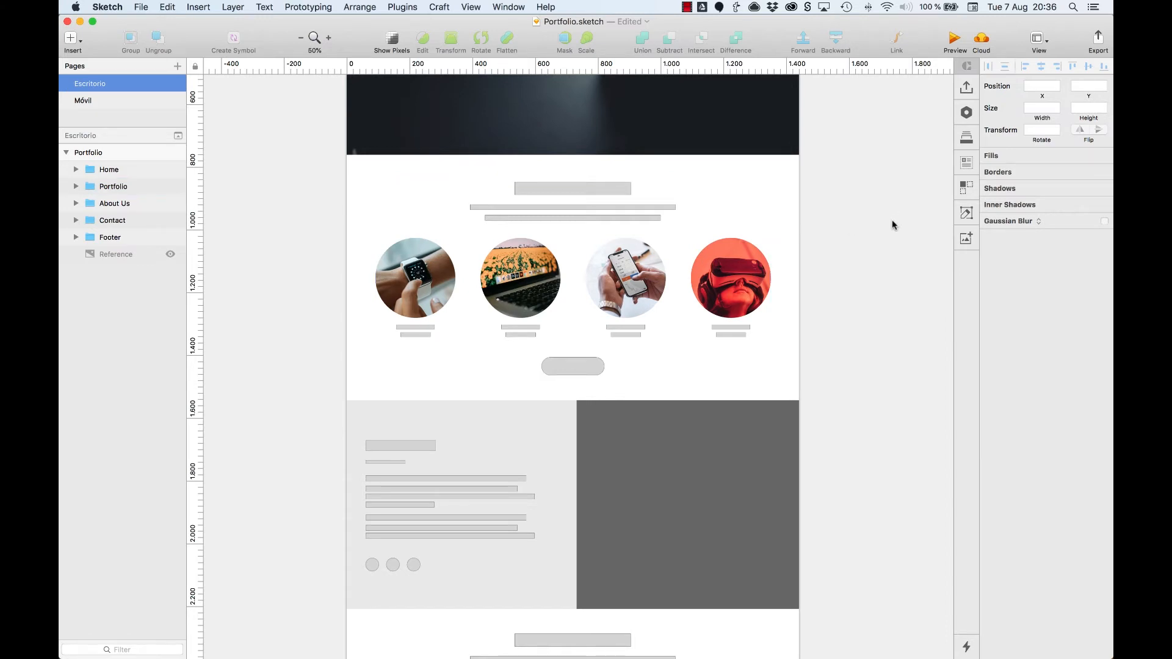
Step: Remove the border of the Portfolio section's button and fill it with the blue document color
{"action": "left_click", "coordinate": [574, 367]}
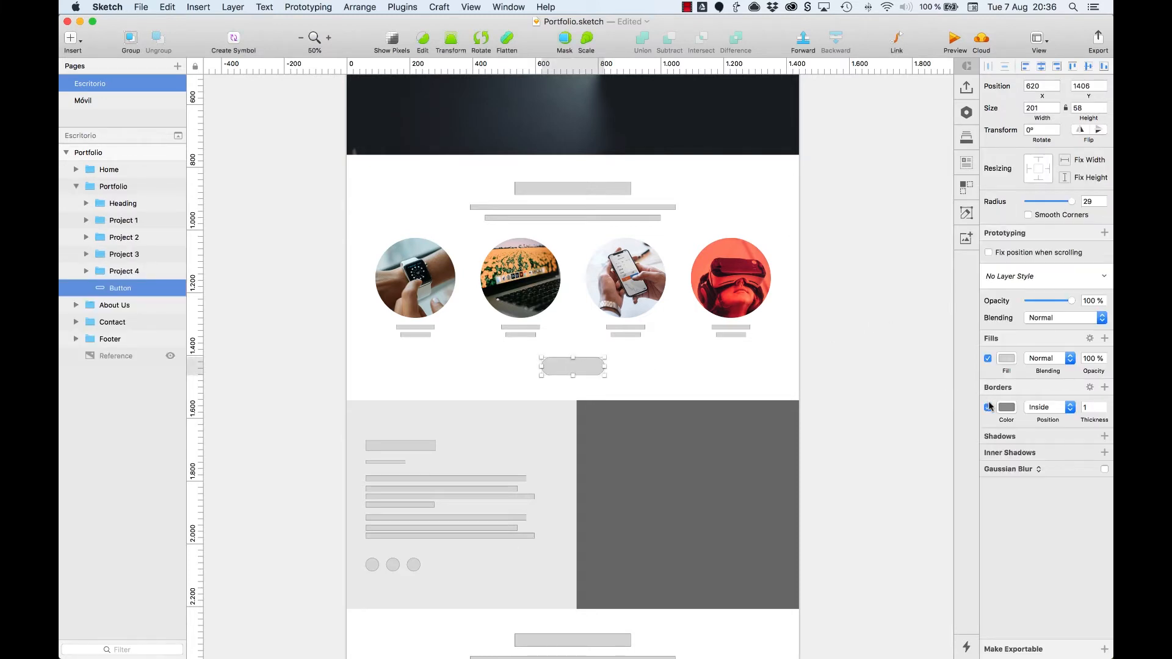
{"action": "left_click", "coordinate": [1006, 358]}
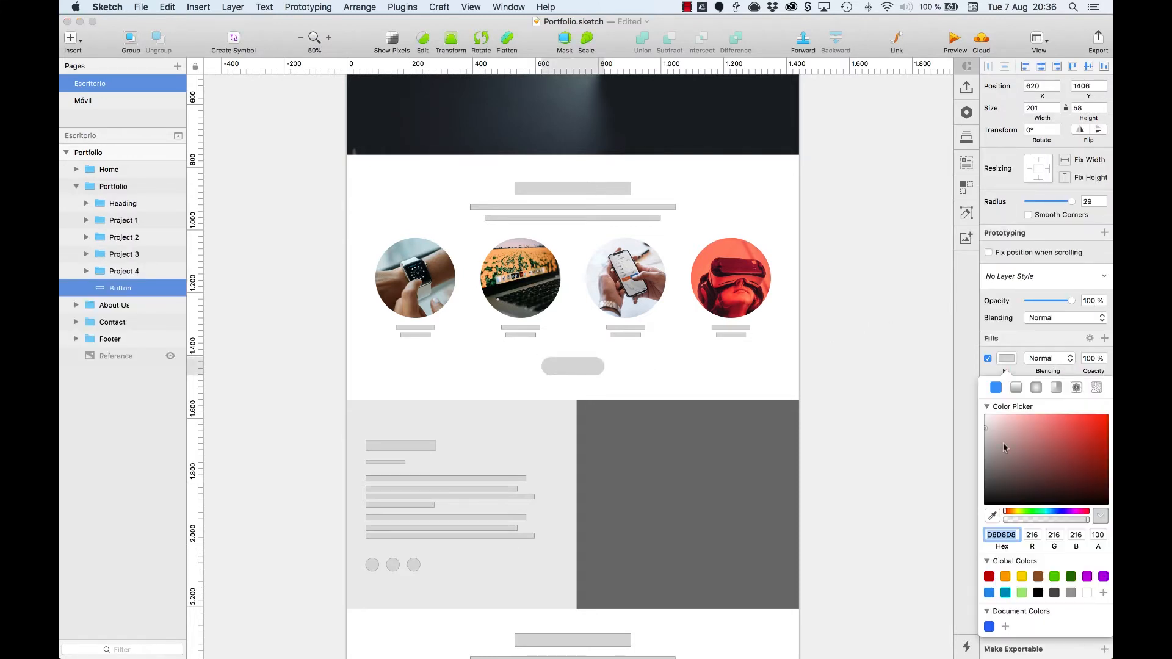
{"action": "left_click", "coordinate": [989, 627]}
{"action": "left_click", "coordinate": [881, 430]}
Step: Remove the border of the Contact form's button and fill it with the blue document color
{"action": "scroll", "coordinate": [881, 431], "scroll_direction": "down", "scroll_amount": 10}
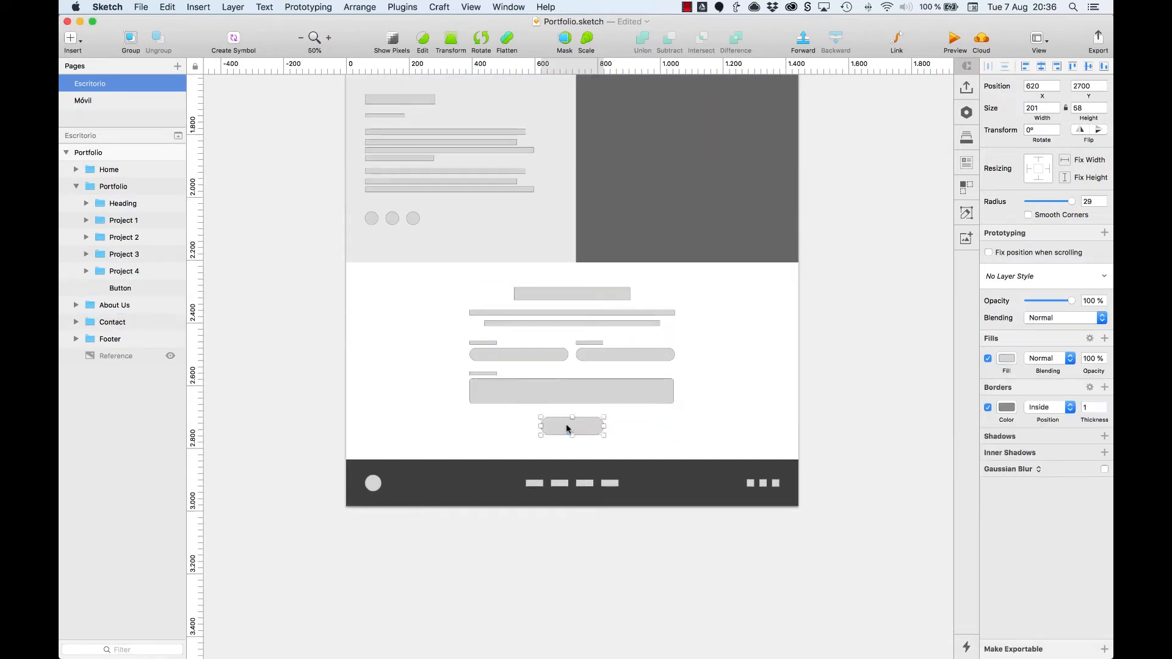
{"action": "left_click", "coordinate": [572, 426]}
{"action": "left_click", "coordinate": [1006, 358]}
{"action": "left_click", "coordinate": [989, 627]}
{"action": "left_click", "coordinate": [874, 358]}
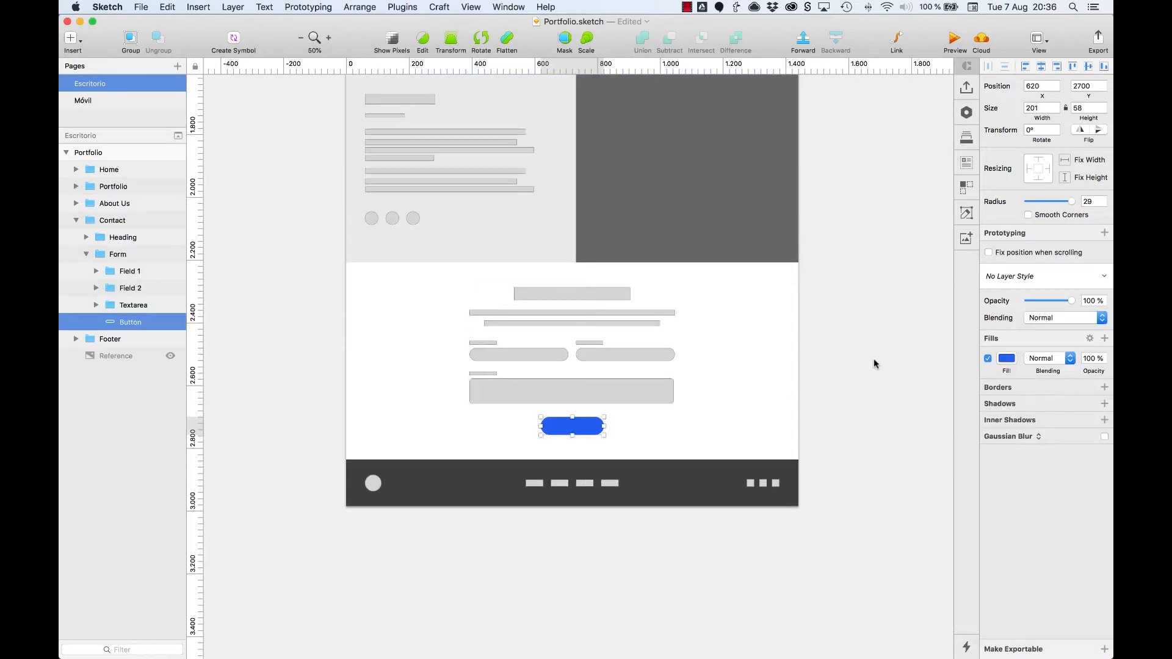
Step: Make the Reference layer visible and bring it forward in front of the Footer group
{"action": "left_click", "coordinate": [430, 488]}
{"action": "double_click", "coordinate": [428, 487]}
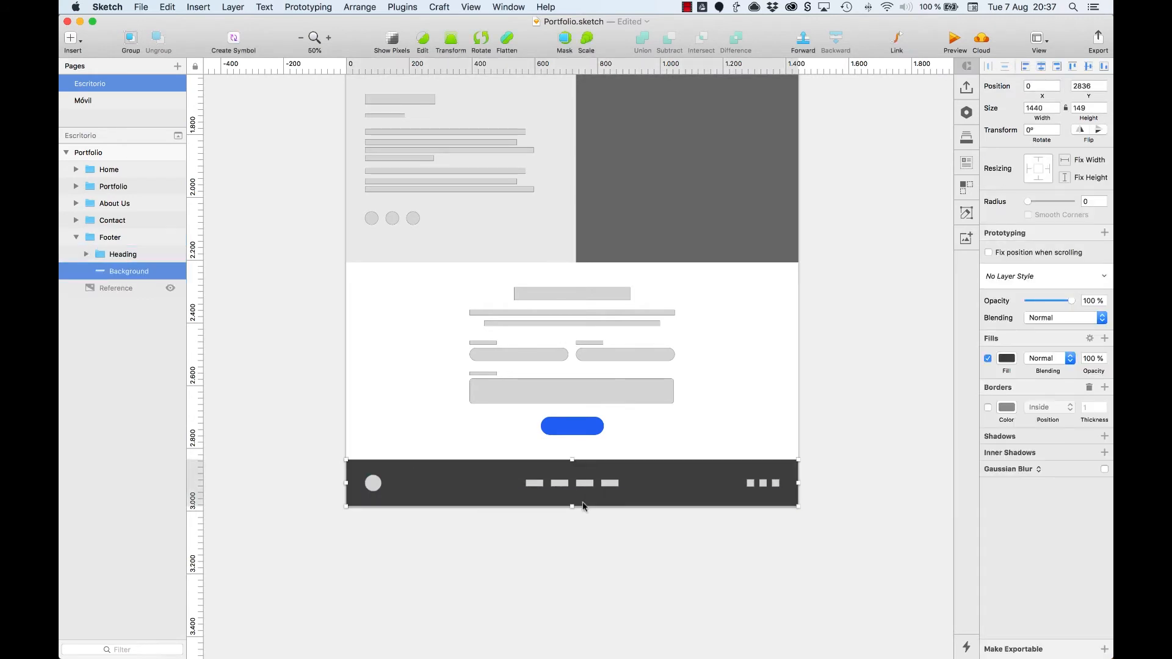
{"action": "left_click", "coordinate": [77, 237]}
{"action": "left_click", "coordinate": [170, 256]}
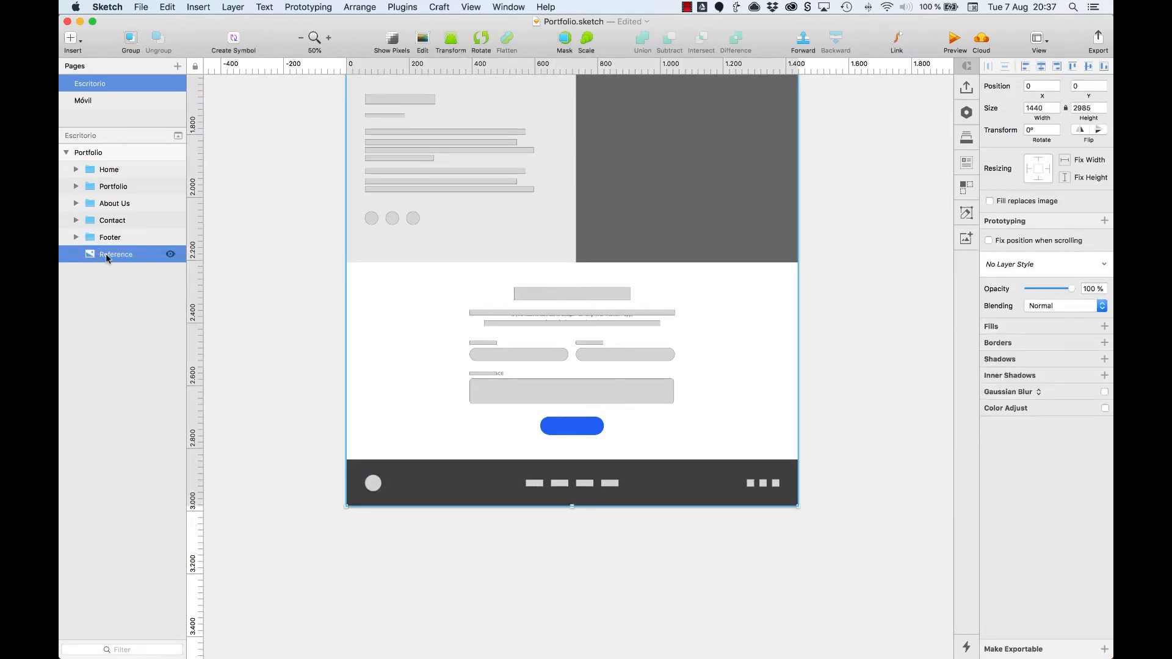
{"action": "key", "text": "super+alt+Up"}
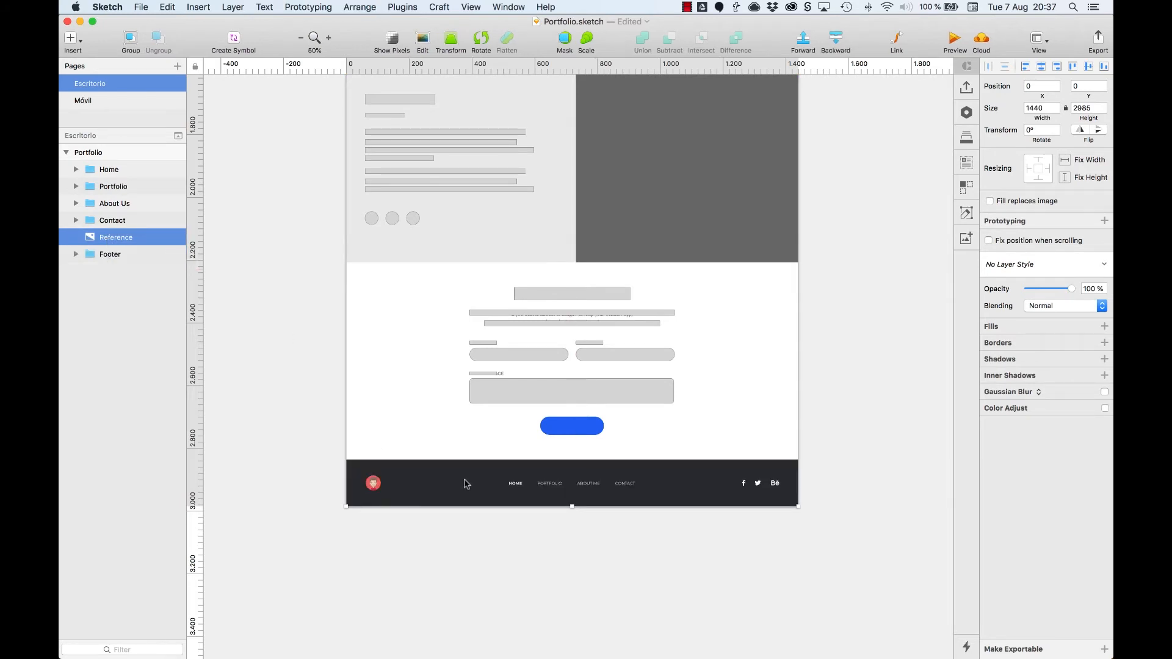
Step: Fill the Footer's Background layer with the dark color sampled from the reference image's footer
{"action": "left_click", "coordinate": [76, 256]}
{"action": "left_click", "coordinate": [120, 290]}
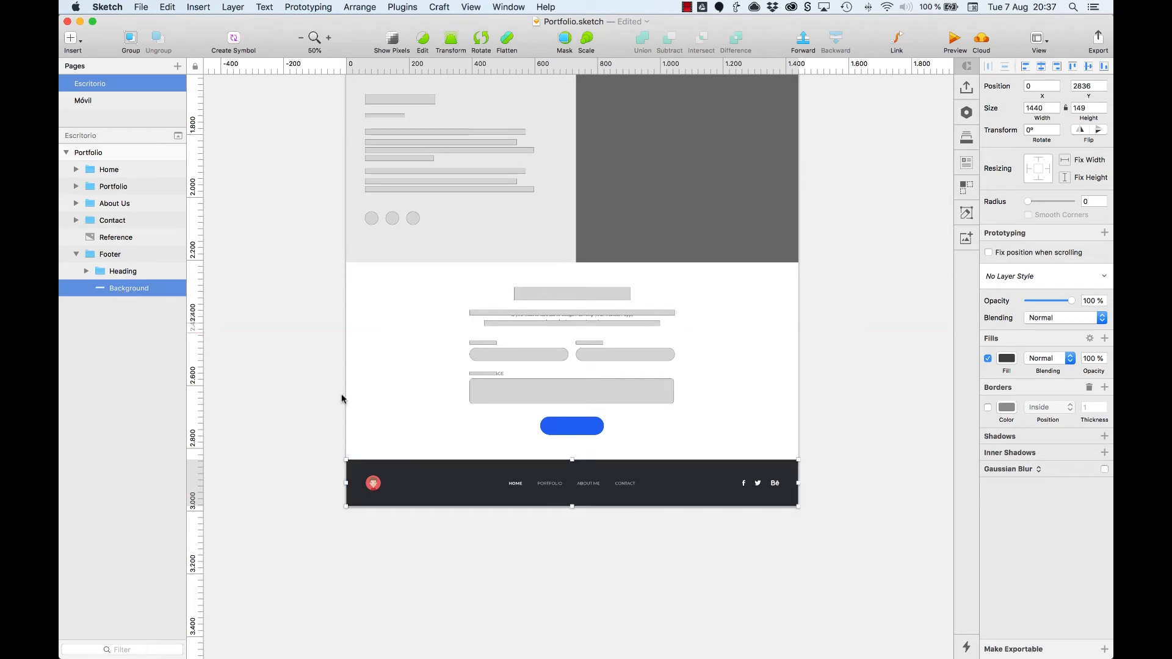
{"action": "key", "text": "ctrl+c"}
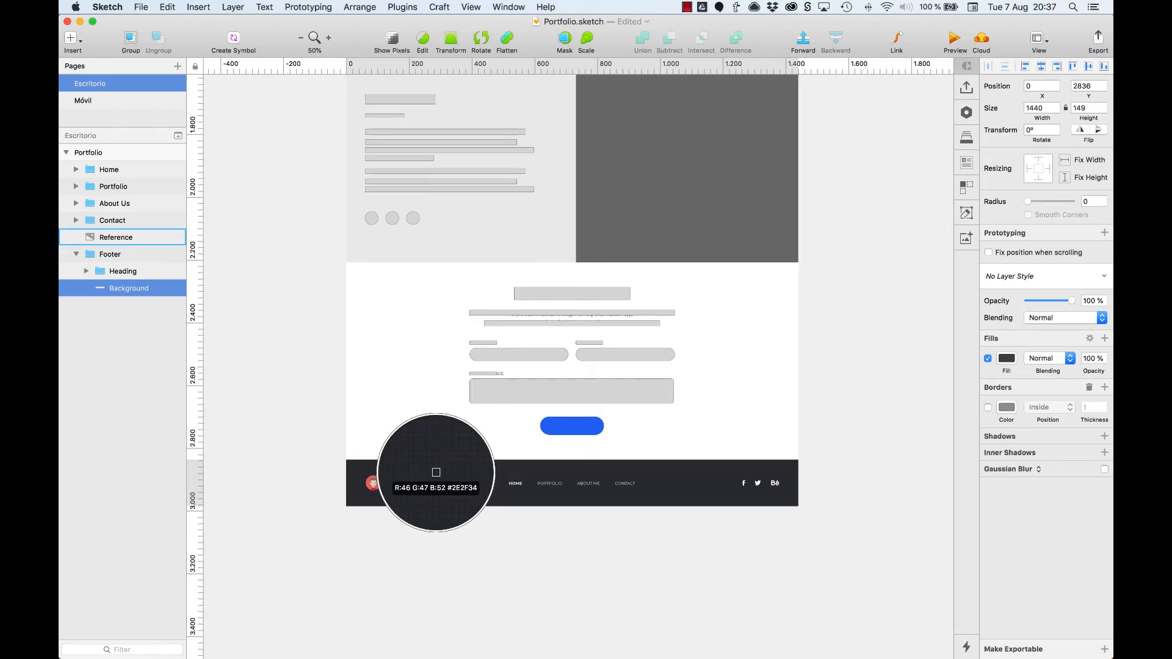
{"action": "left_click", "coordinate": [431, 474]}
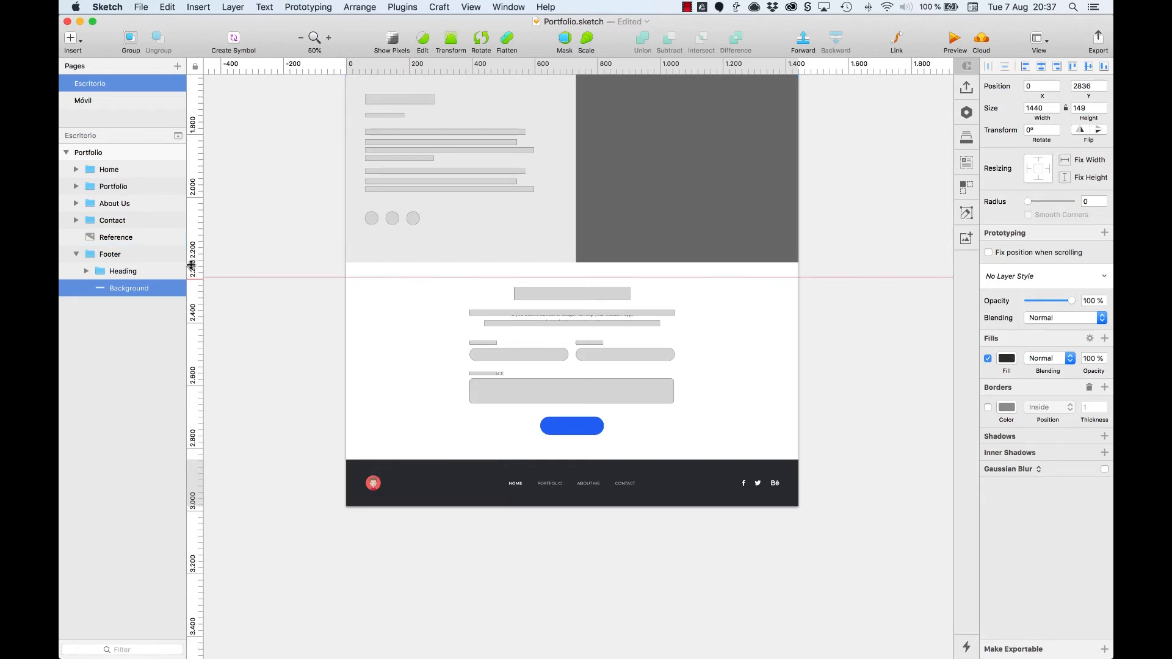
Step: Hide the Reference layer, collapse the Footer group and clear the selection
{"action": "left_click", "coordinate": [170, 238]}
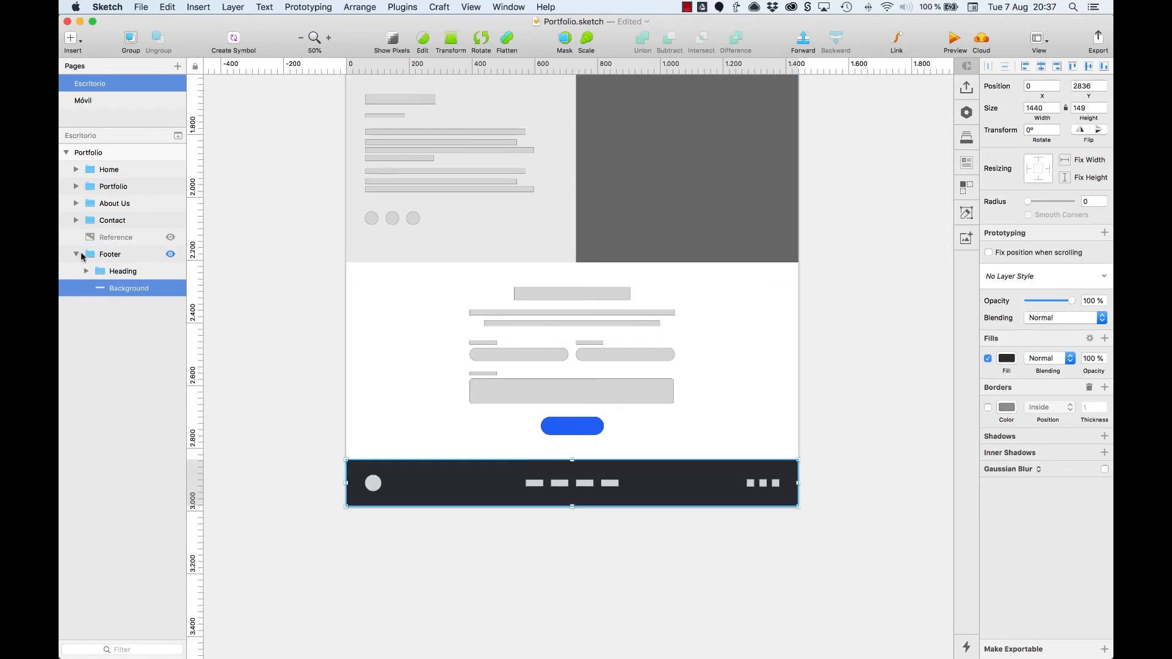
{"action": "left_click", "coordinate": [76, 254]}
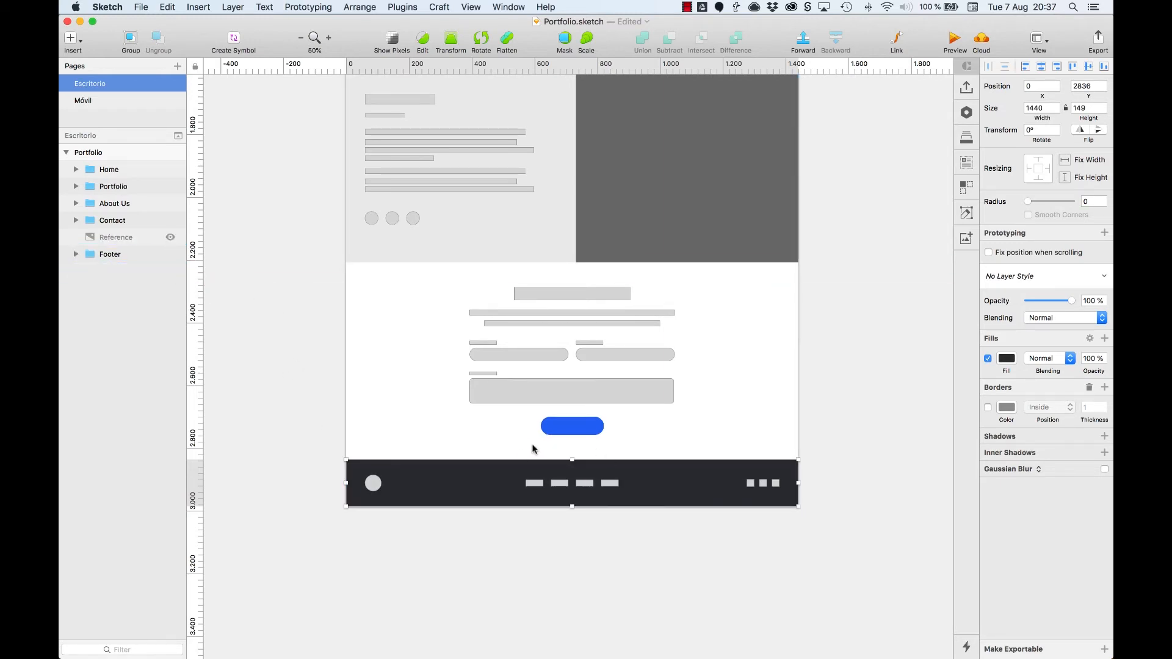
{"action": "left_click", "coordinate": [491, 438]}
Step: Set the fill of the About Us section's Background layer to F5F5F5
{"action": "scroll", "coordinate": [427, 342], "scroll_direction": "up", "scroll_amount": 3}
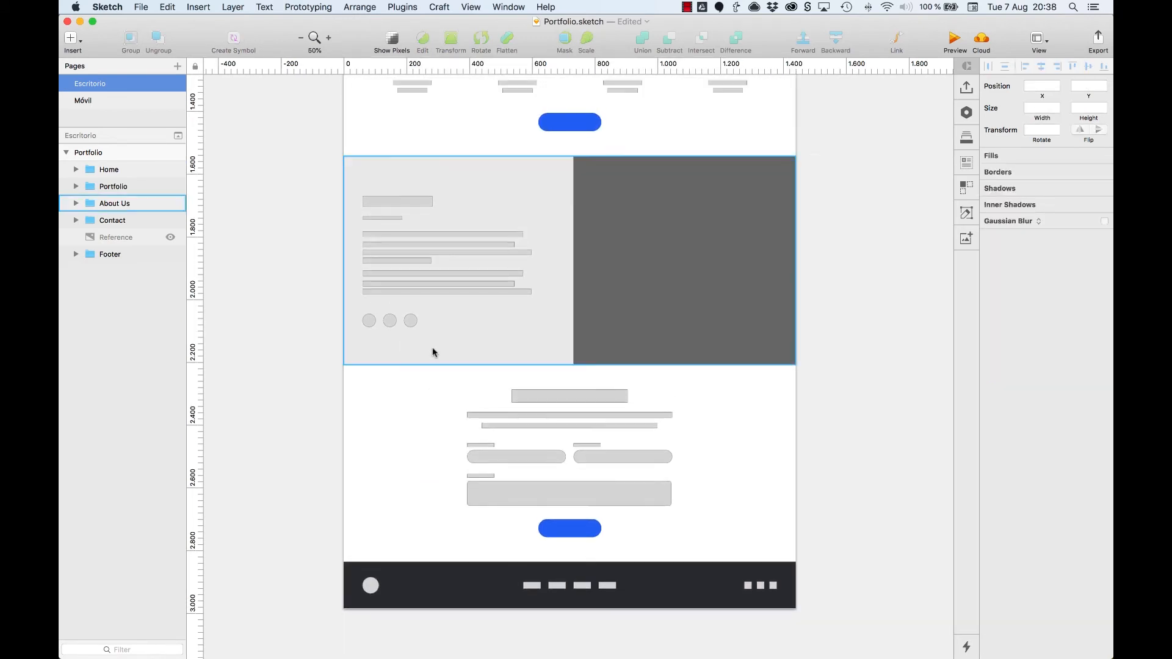
{"action": "left_click", "coordinate": [530, 341], "text": "super"}
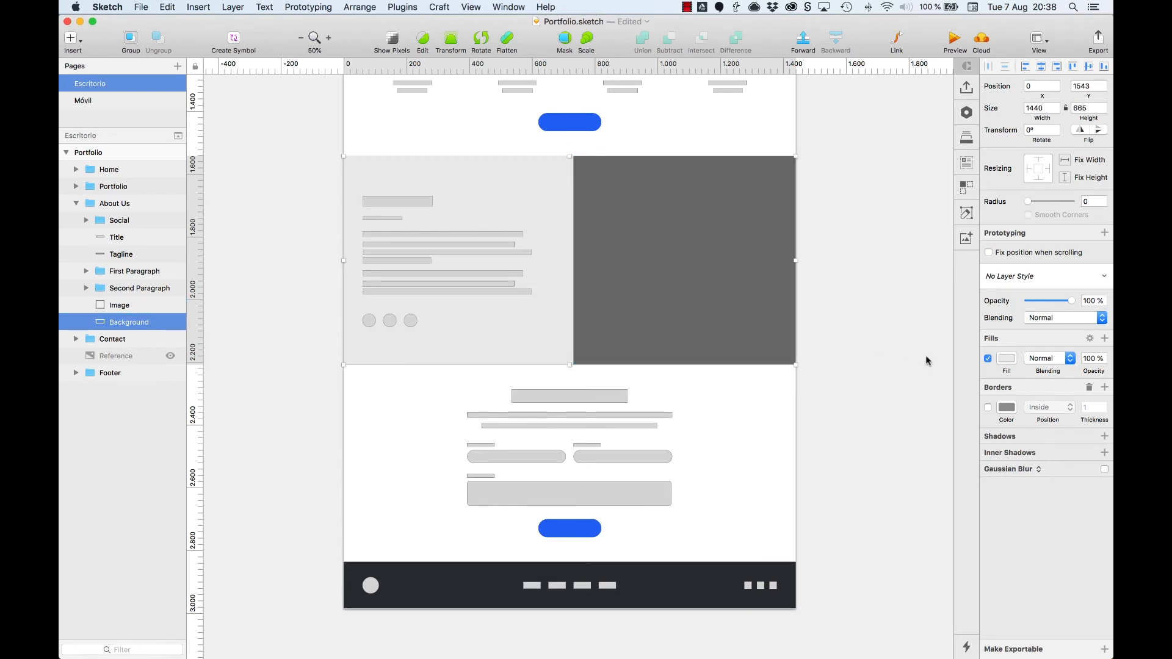
{"action": "left_click", "coordinate": [1006, 359]}
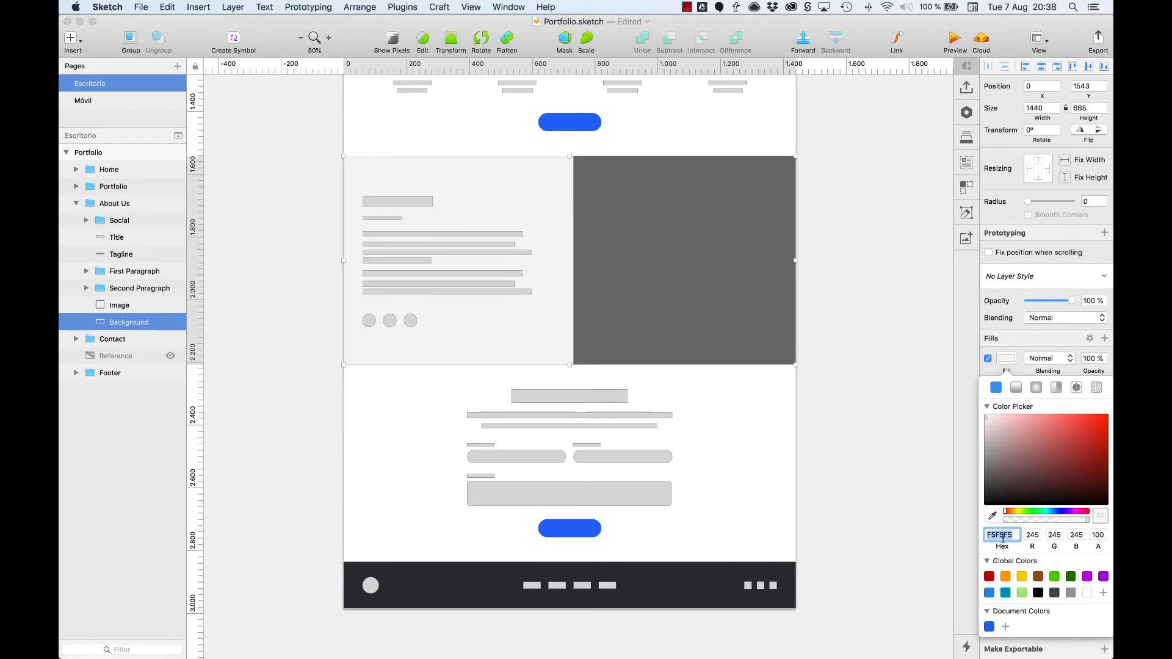
{"action": "left_click", "coordinate": [934, 513]}
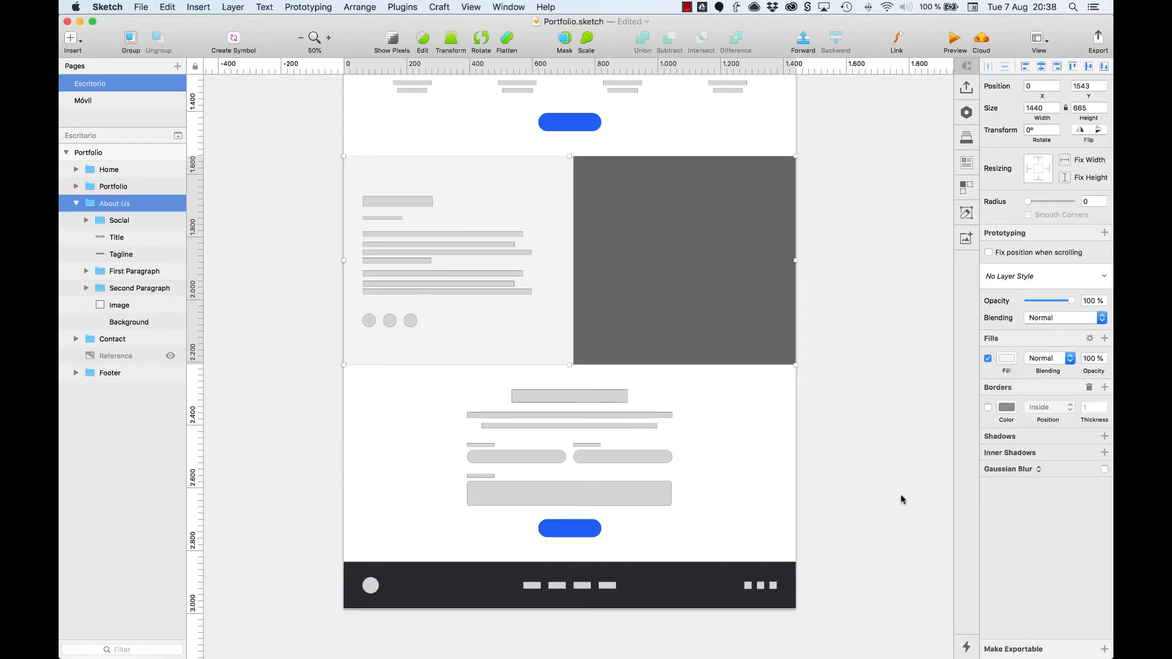
Step: Remove the borders from the three Input shapes in the Contact form's Field 1, Field 2 and Textarea groups
{"action": "left_click", "coordinate": [513, 462], "text": "super"}
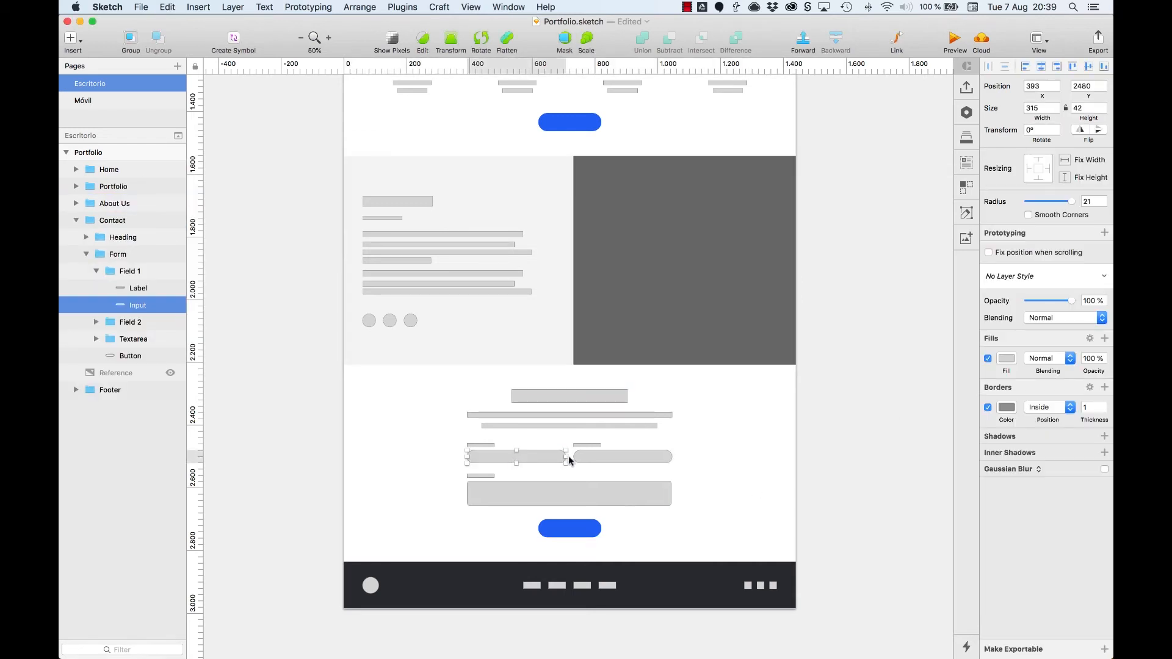
{"action": "left_click", "coordinate": [617, 459], "text": "shift+super"}
{"action": "left_click", "coordinate": [610, 492], "text": "shift+super"}
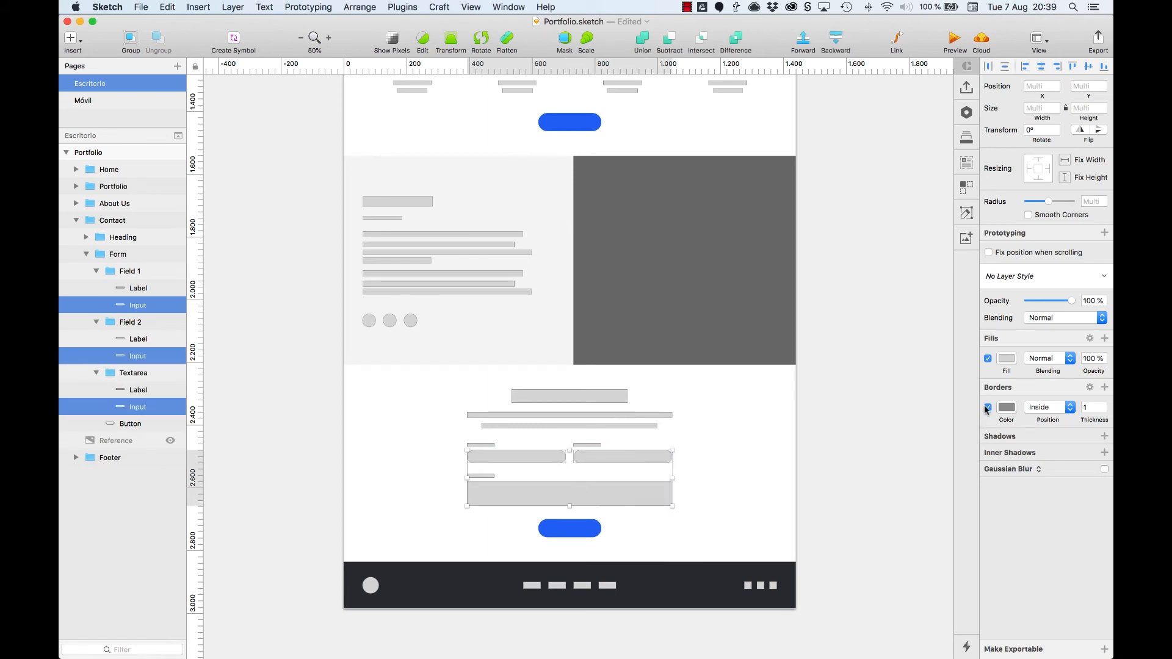
{"action": "left_click", "coordinate": [988, 408]}
{"action": "left_click", "coordinate": [1089, 388]}
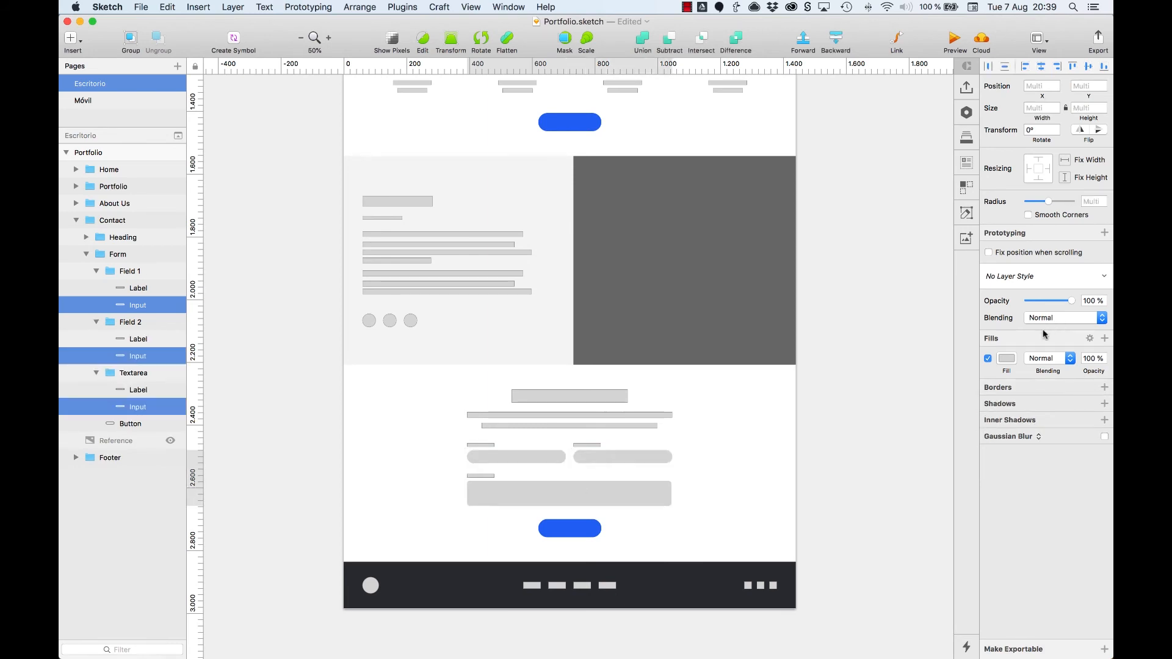
Step: Set the fill of the three Contact form Input shapes to F5F5F5 and clear the selection
{"action": "left_click", "coordinate": [1004, 361]}
{"action": "type", "text": "F5F5F5"}
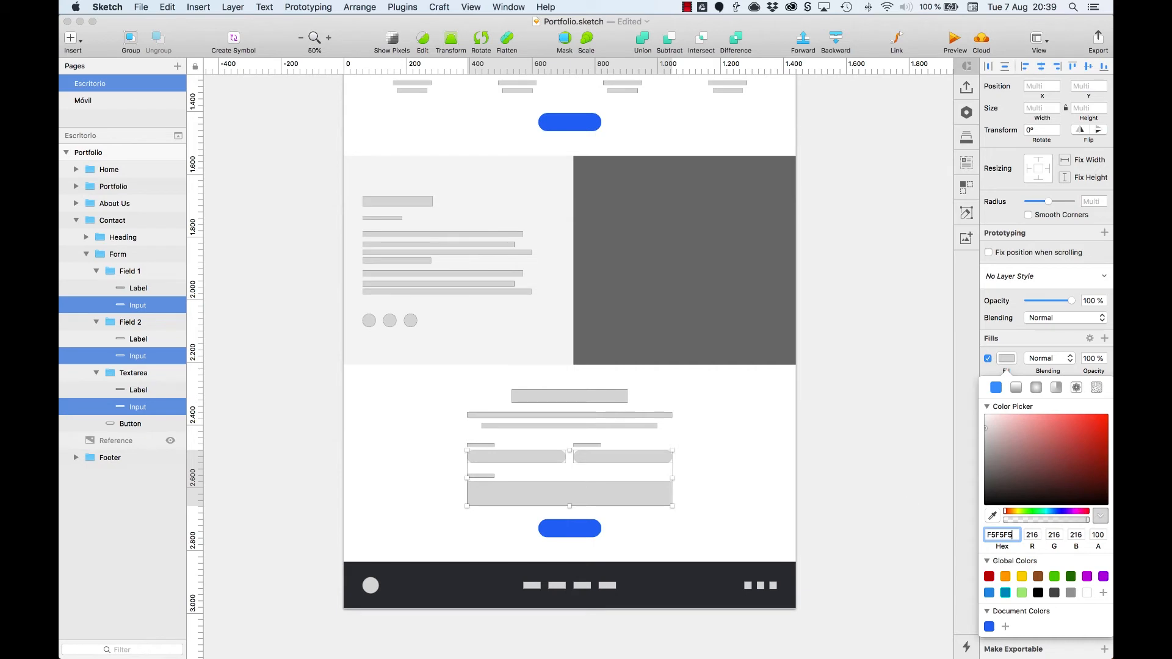
{"action": "key", "text": "Tab"}
{"action": "left_click", "coordinate": [910, 495]}
{"action": "left_click", "coordinate": [910, 495]}
Step: Remove the borders from the Social 1, Social 2 and Social 3 circles in the About Us section
{"action": "scroll", "coordinate": [370, 231], "scroll_direction": "up", "scroll_amount": 3}
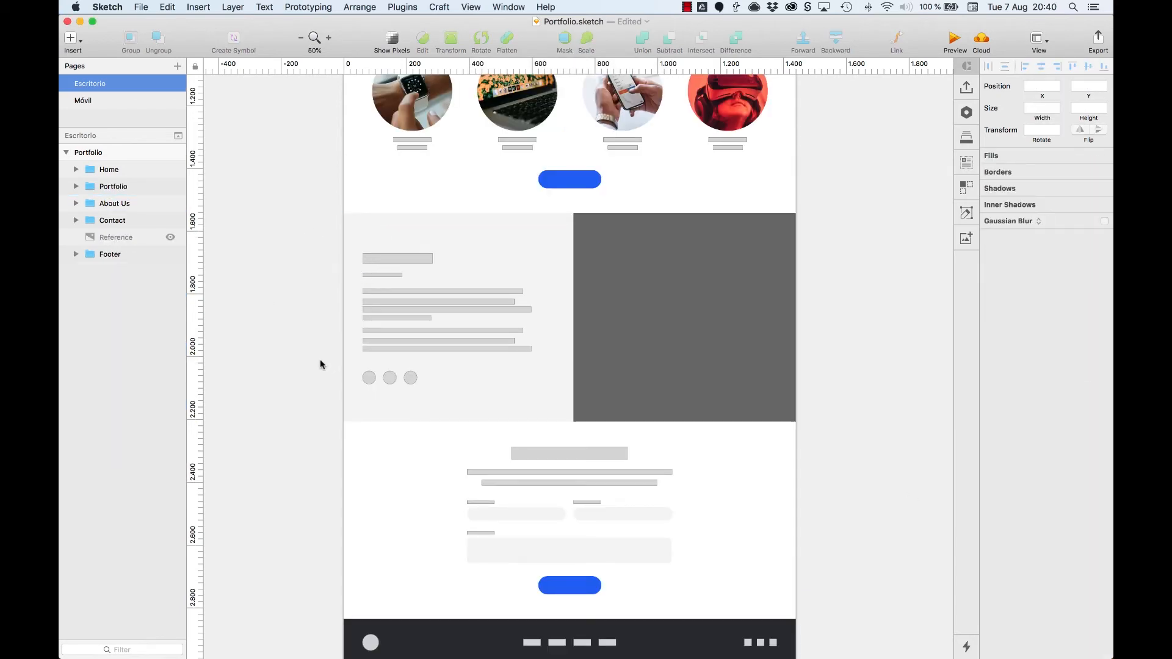
{"action": "left_click", "coordinate": [369, 378], "text": "super"}
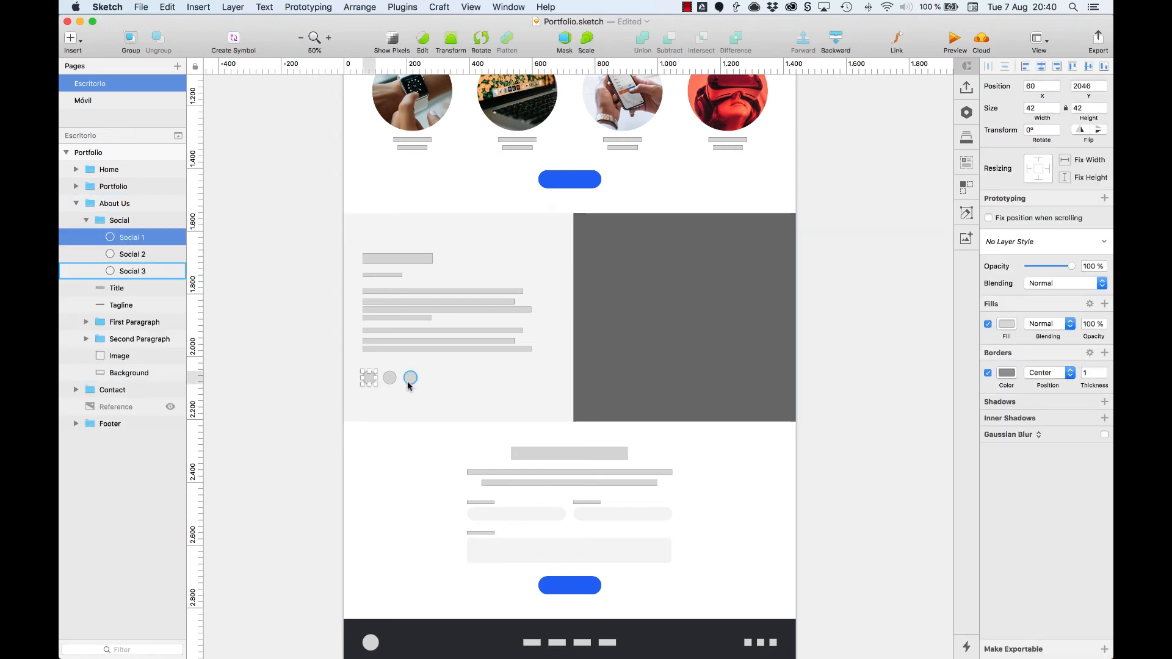
{"action": "left_click", "coordinate": [168, 270], "text": "shift"}
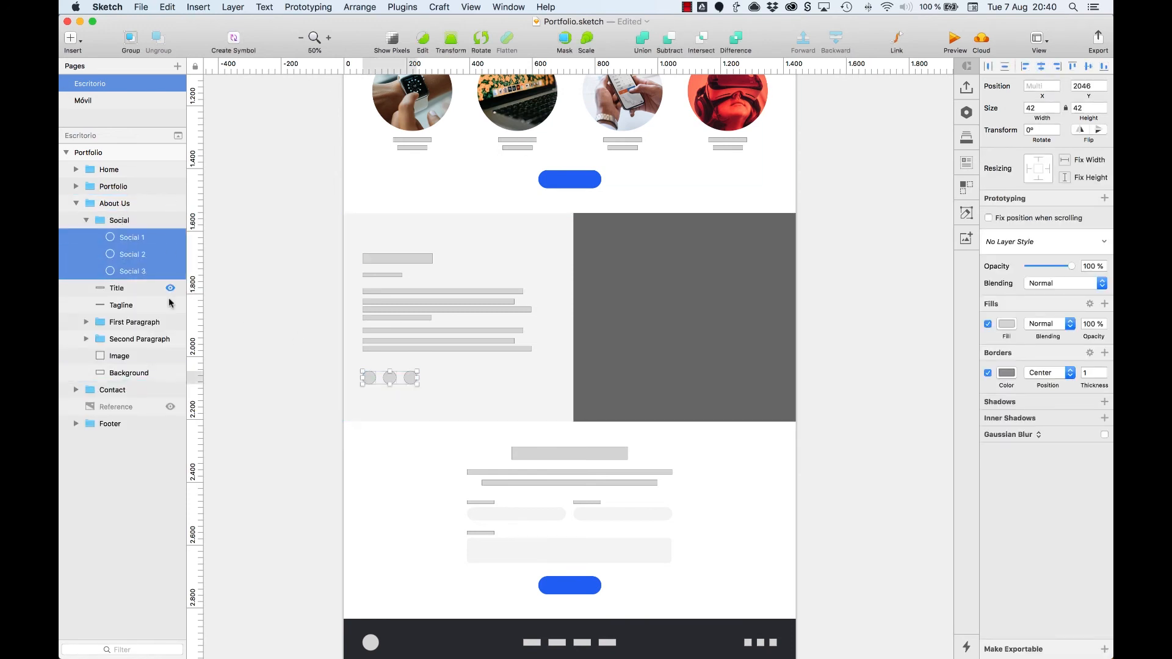
{"action": "left_click", "coordinate": [987, 373]}
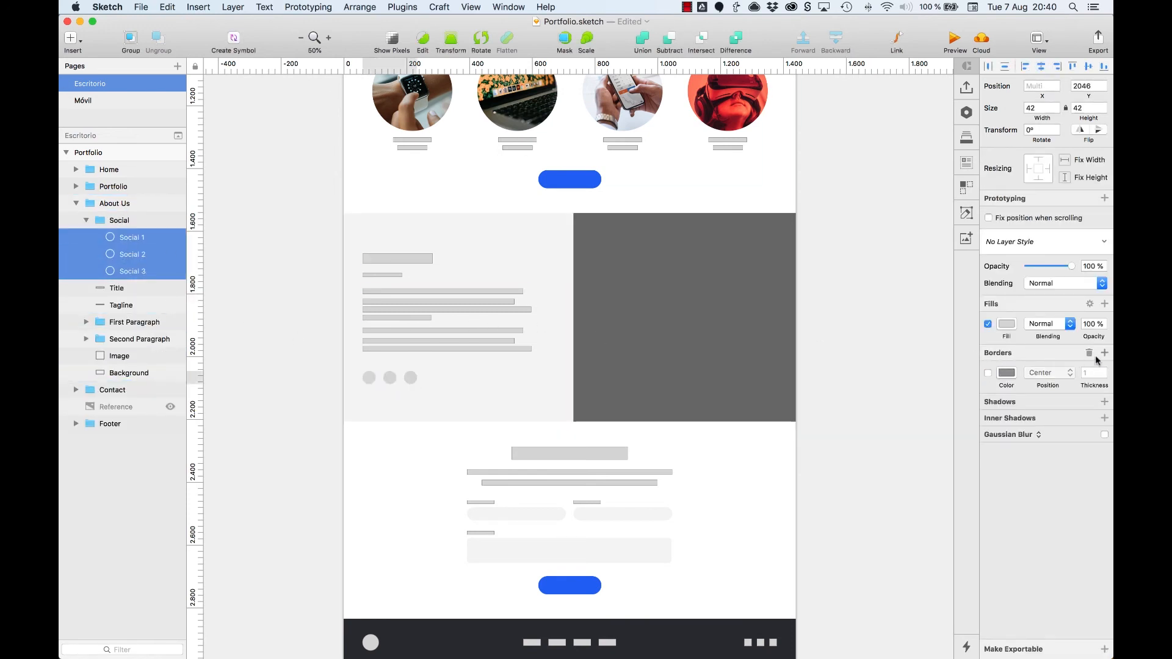
{"action": "left_click", "coordinate": [1090, 353]}
Step: Fill the three About Us social circles with the copied bluish-gray color and clear the selection
{"action": "left_click", "coordinate": [1005, 328]}
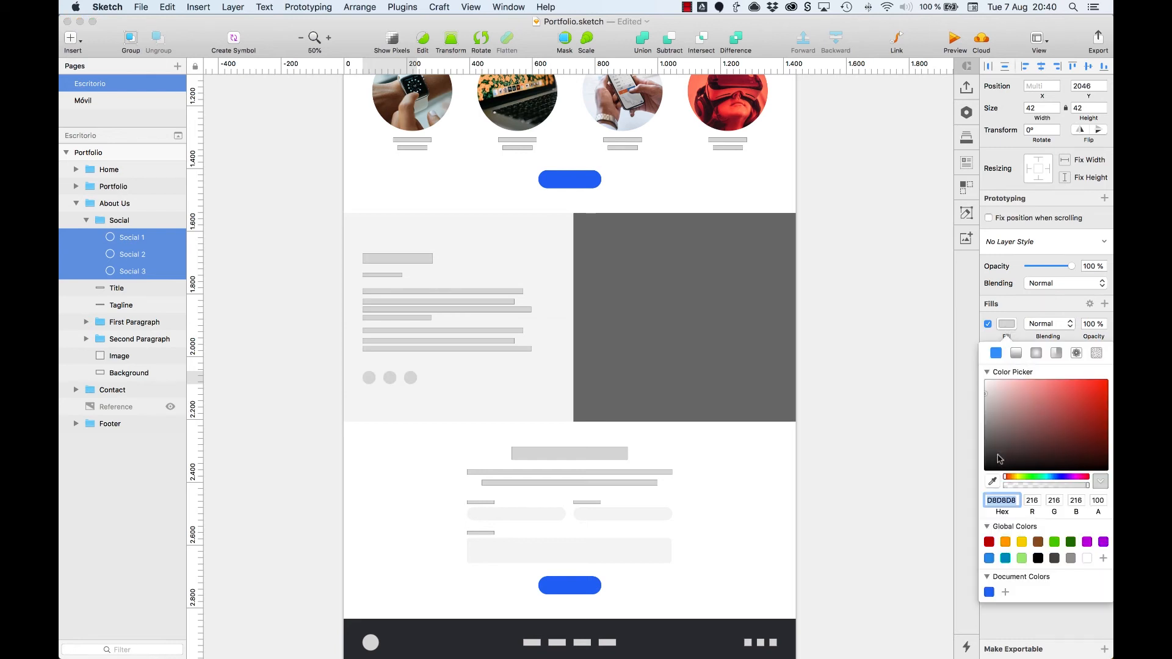
{"action": "key", "text": "super+v"}
{"action": "key", "text": "Return"}
{"action": "left_click", "coordinate": [944, 449]}
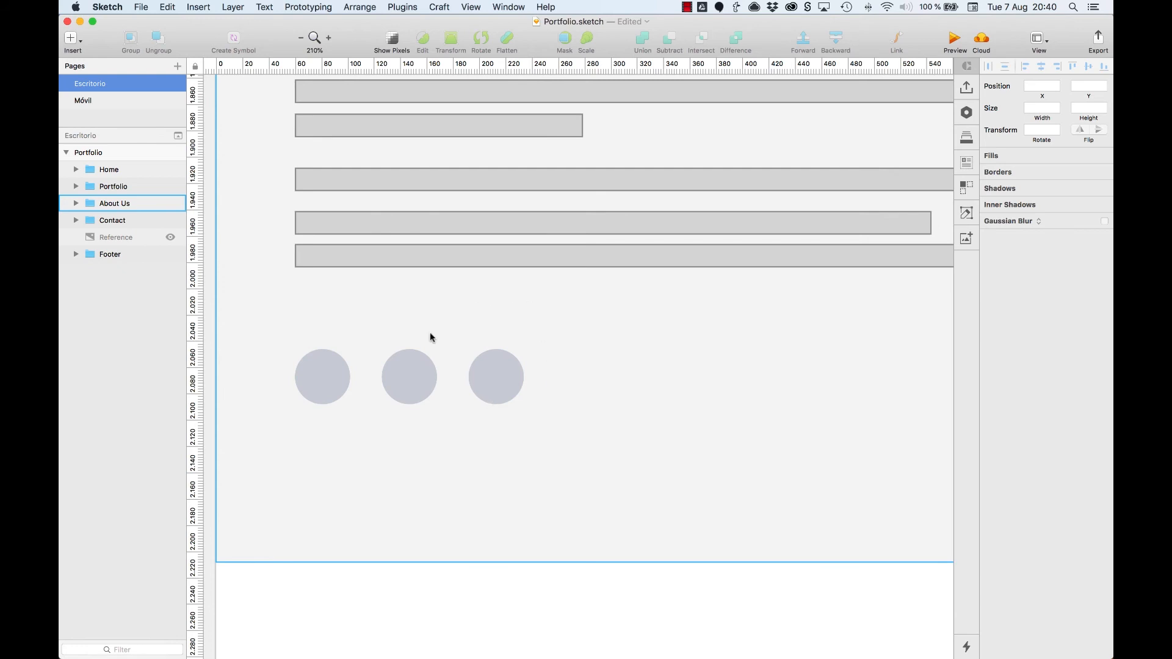
{"action": "key", "text": "super+0"}
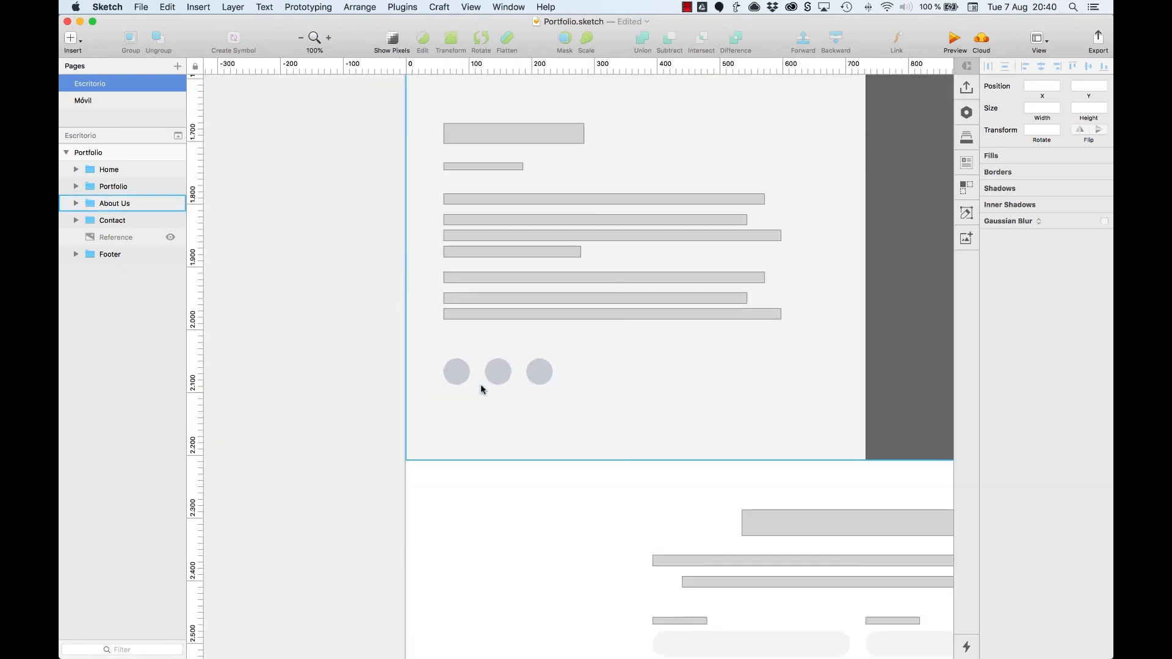
Step: Add a pattern fill to the Logo circle in the Home section's Heading group and open the image chooser for it
{"action": "scroll", "coordinate": [374, 305], "scroll_direction": "up", "scroll_amount": 5}
{"action": "scroll", "coordinate": [374, 307], "scroll_direction": "up", "scroll_amount": 15}
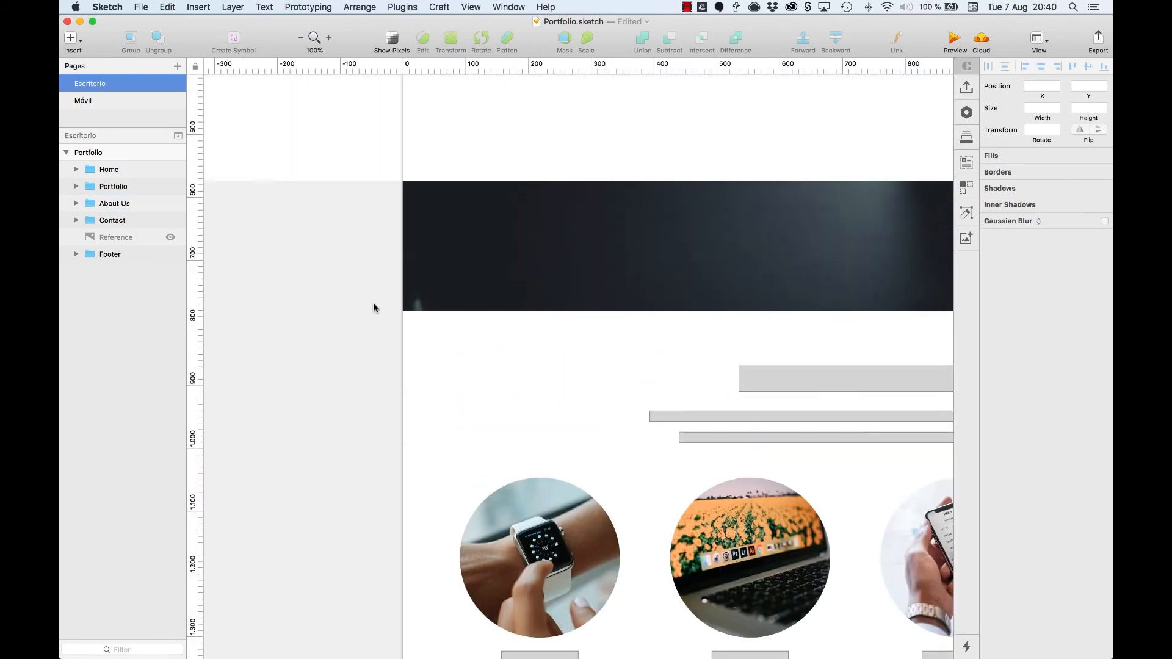
{"action": "scroll", "coordinate": [374, 307], "scroll_direction": "right", "scroll_amount": 3}
{"action": "scroll", "coordinate": [374, 307], "scroll_direction": "up", "scroll_amount": 7}
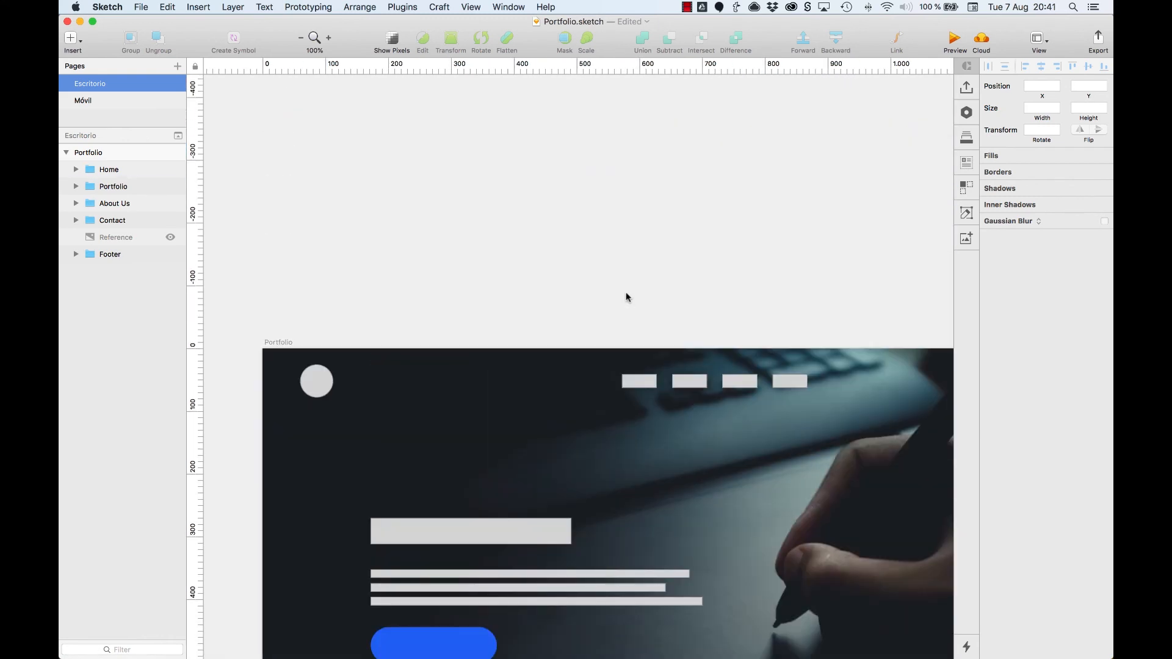
{"action": "left_click", "coordinate": [317, 381]}
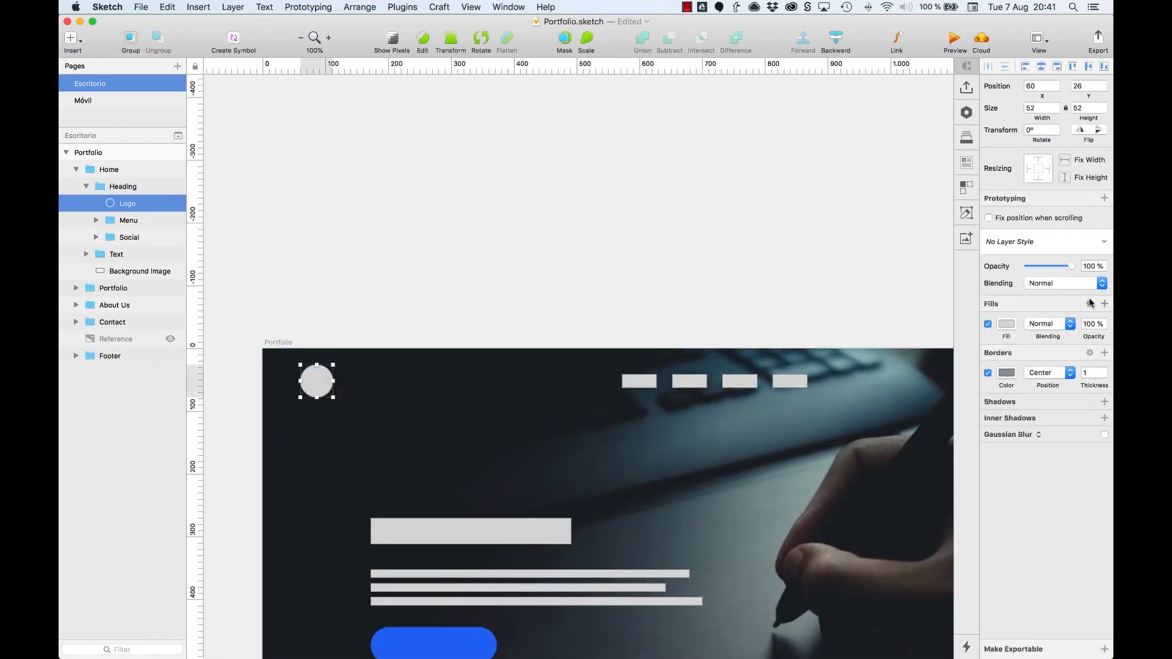
{"action": "left_click", "coordinate": [1103, 304]}
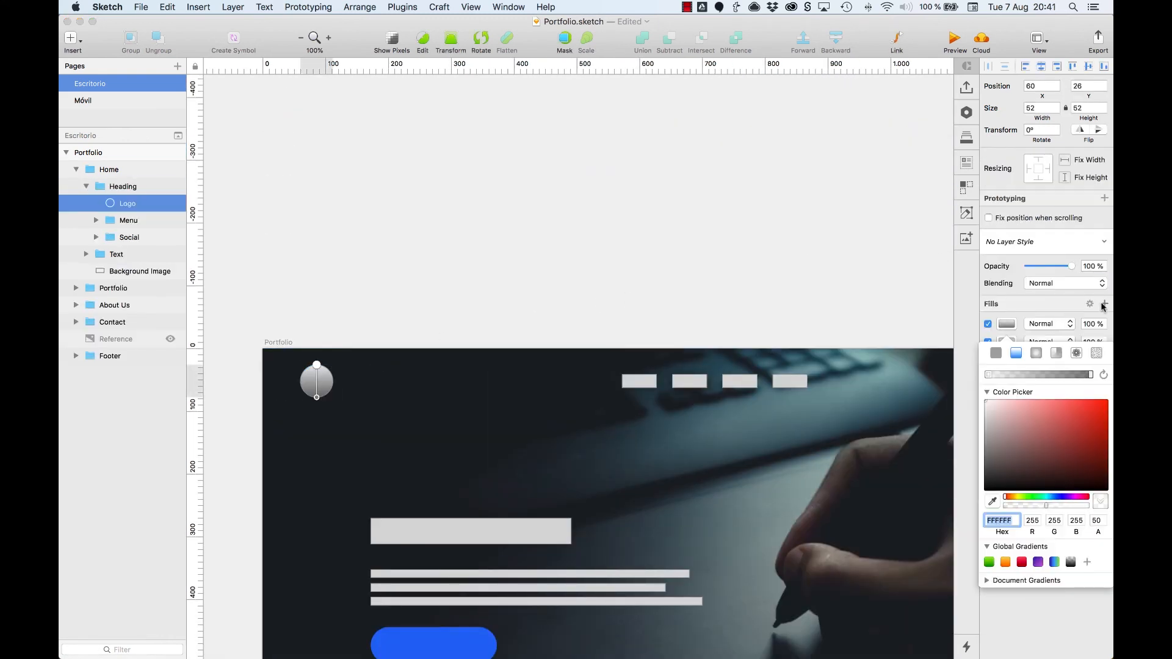
{"action": "left_click", "coordinate": [1077, 353]}
{"action": "left_click", "coordinate": [1071, 371]}
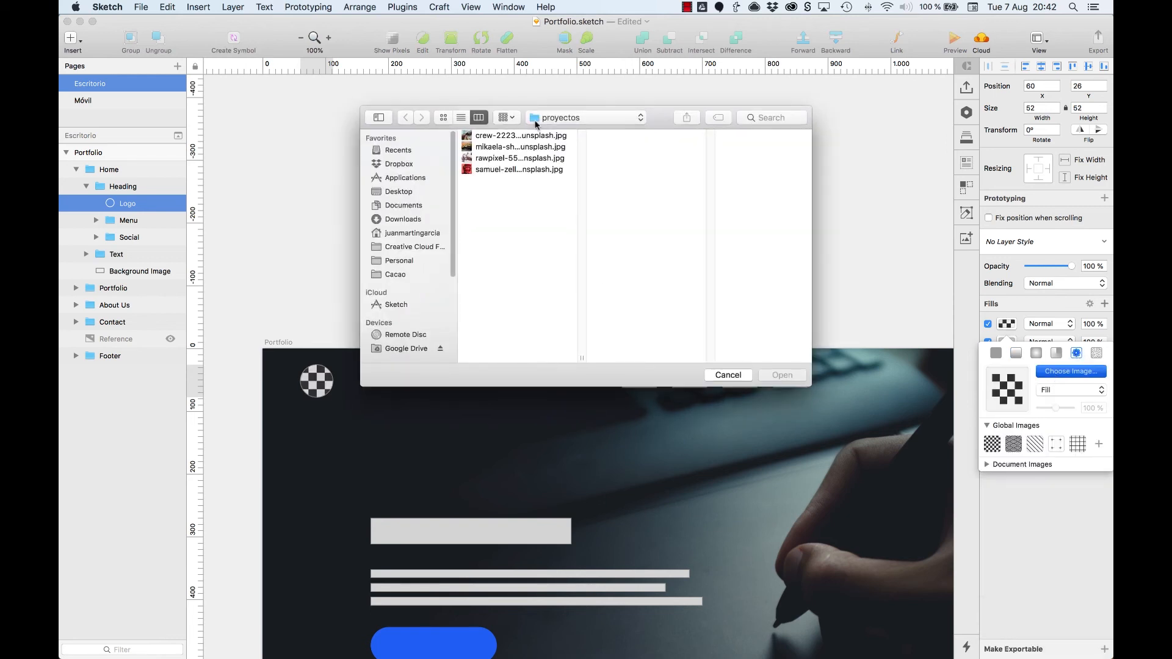
Step: Use foto-JMG.png from the 00_Fotos de perfil folder as the header Logo's image fill and remove its border
{"action": "left_click", "coordinate": [536, 121]}
{"action": "left_click", "coordinate": [568, 193]}
{"action": "left_click", "coordinate": [714, 136]}
{"action": "left_click", "coordinate": [723, 159]}
{"action": "left_click", "coordinate": [716, 137]}
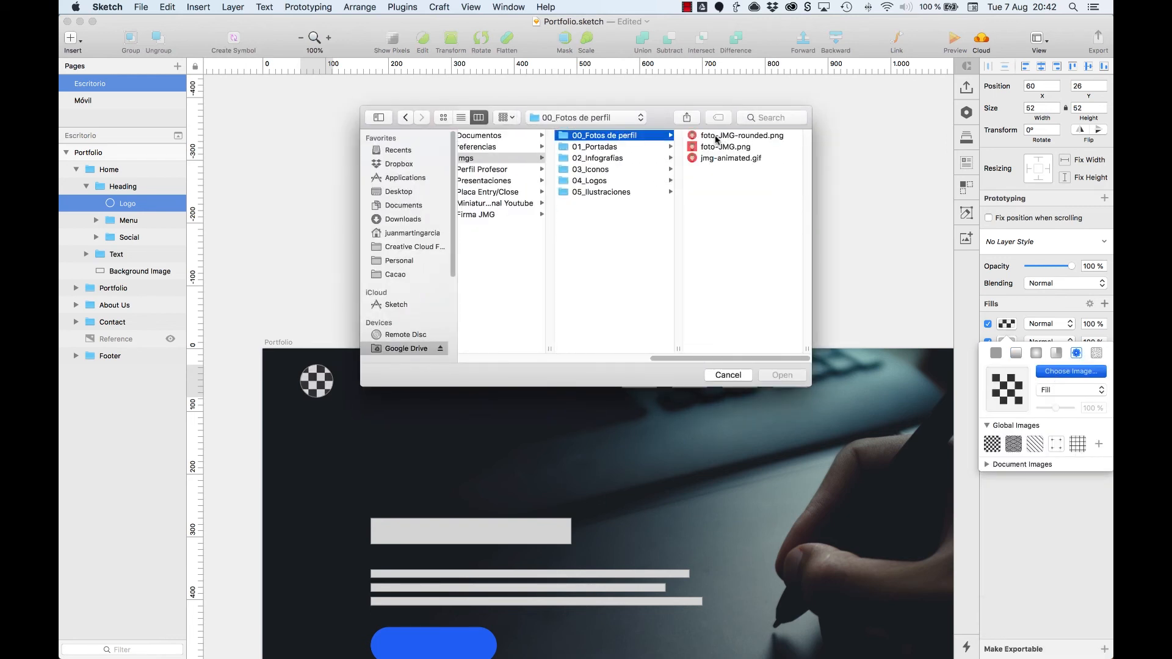
{"action": "double_click", "coordinate": [725, 147]}
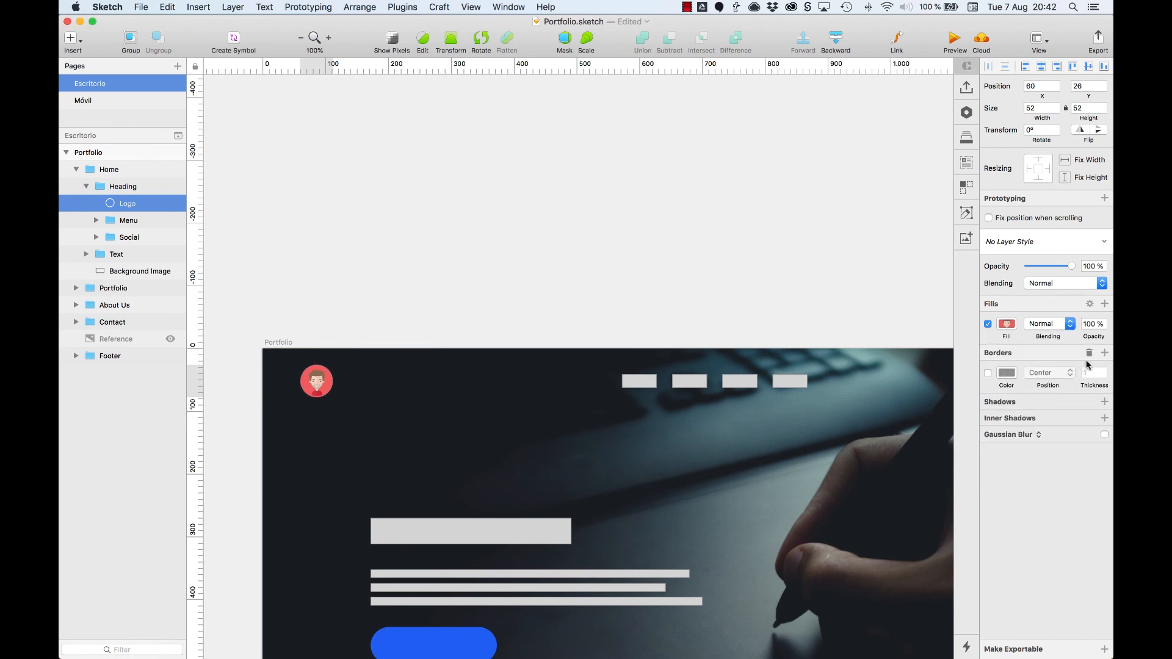
{"action": "left_click", "coordinate": [1089, 353]}
{"action": "left_click", "coordinate": [563, 319]}
Step: Copy the header's Logo into the Footer's Heading group in place of the gray placeholder circle
{"action": "left_click", "coordinate": [316, 380]}
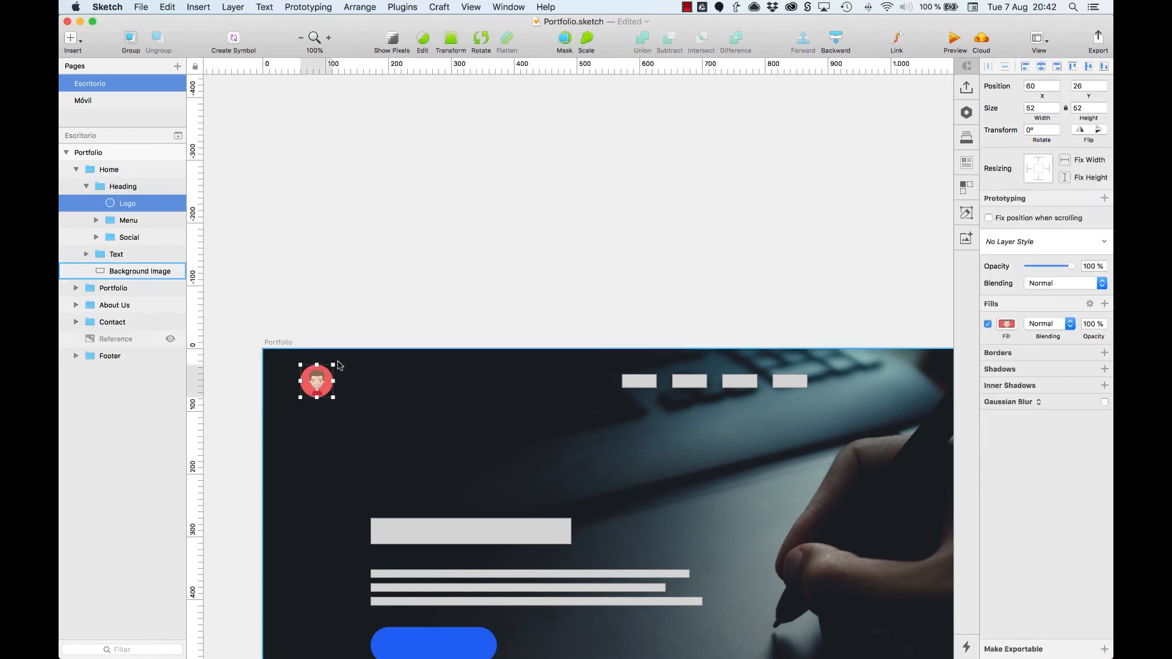
{"action": "key", "text": "Escape"}
{"action": "key", "text": "Escape"}
{"action": "key", "text": "Escape"}
{"action": "key", "text": "Escape"}
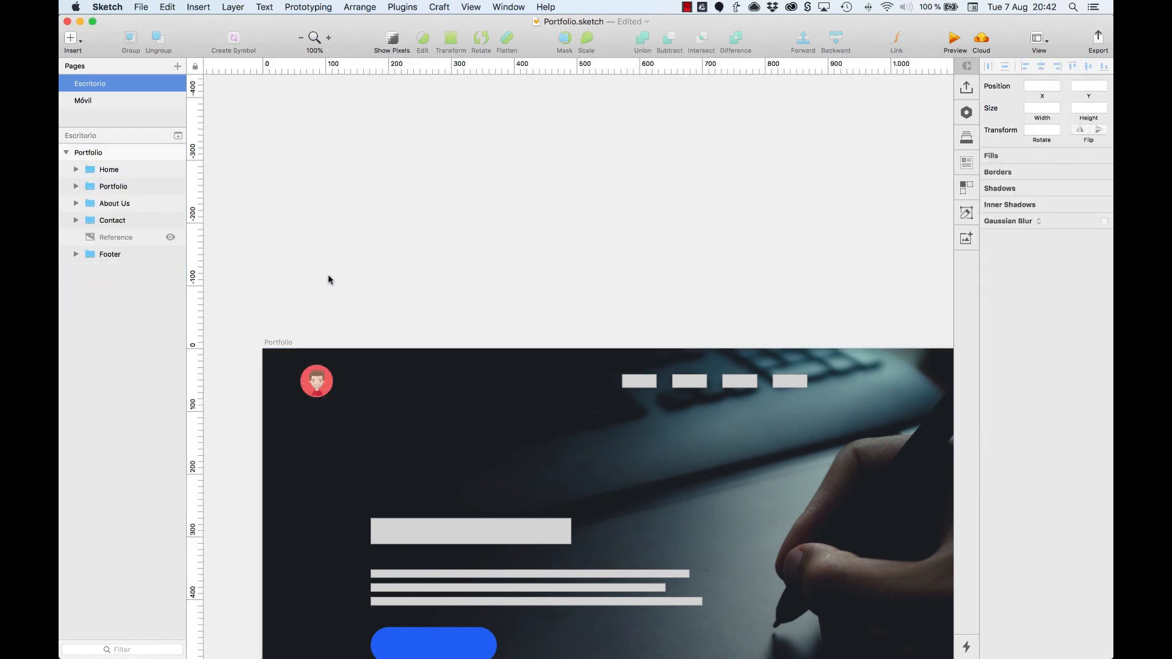
{"action": "scroll", "coordinate": [328, 275], "scroll_direction": "down", "scroll_amount": 10}
{"action": "scroll", "coordinate": [328, 275], "scroll_direction": "down", "scroll_amount": 20}
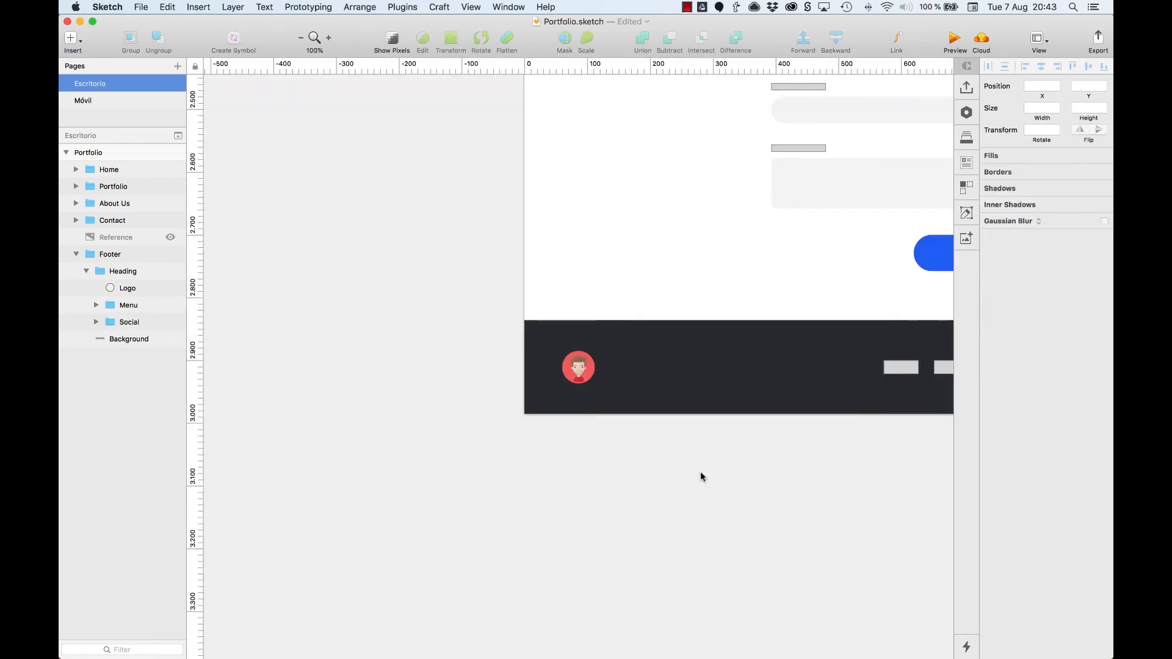
{"action": "key", "text": "super+minus"}
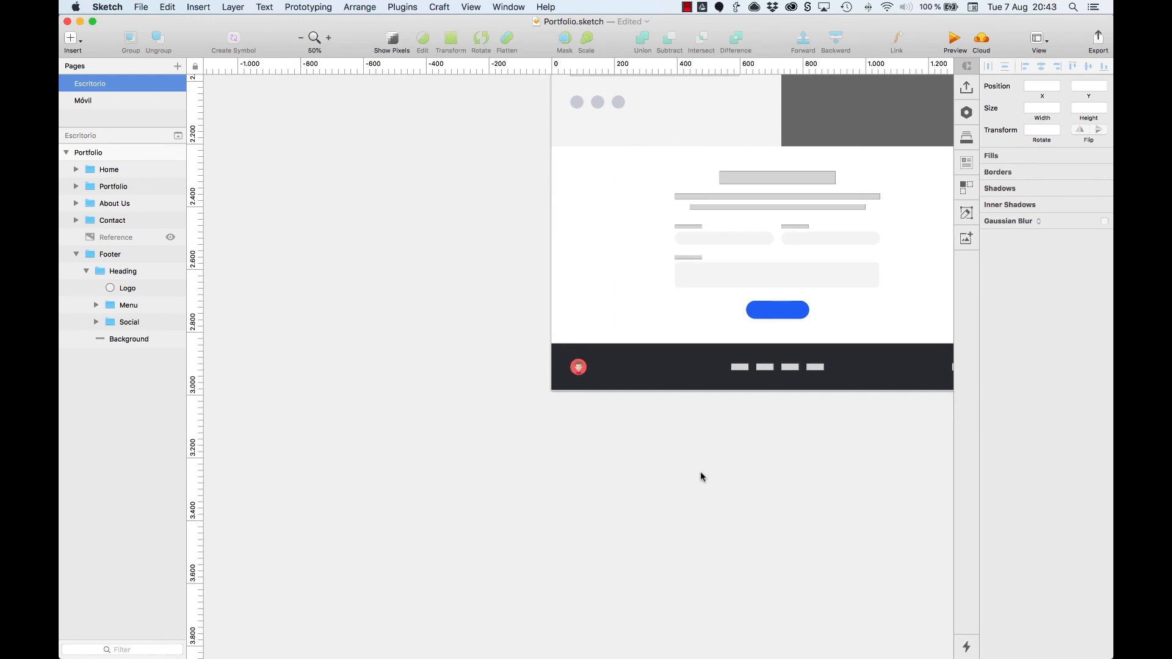
Step: Review the styled page from the hero header through the project circles, About Us and form to the footer
{"action": "scroll", "coordinate": [836, 347], "scroll_direction": "up", "scroll_amount": 20}
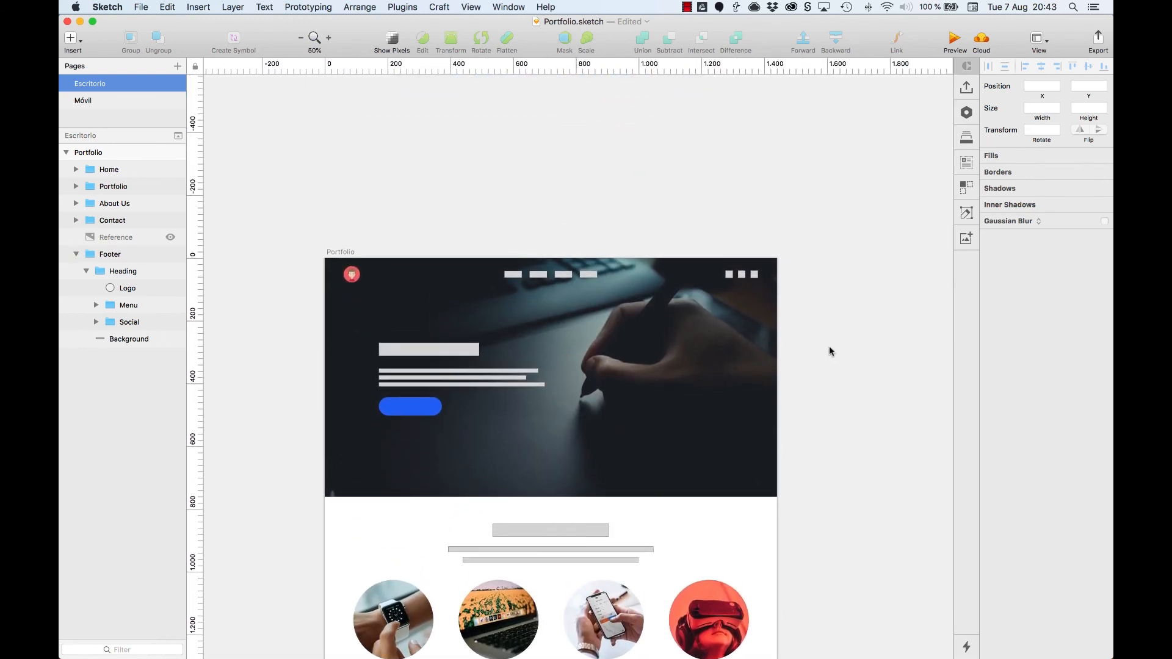
{"action": "scroll", "coordinate": [829, 351], "scroll_direction": "down", "scroll_amount": 5}
{"action": "scroll", "coordinate": [829, 347], "scroll_direction": "up", "scroll_amount": 4}
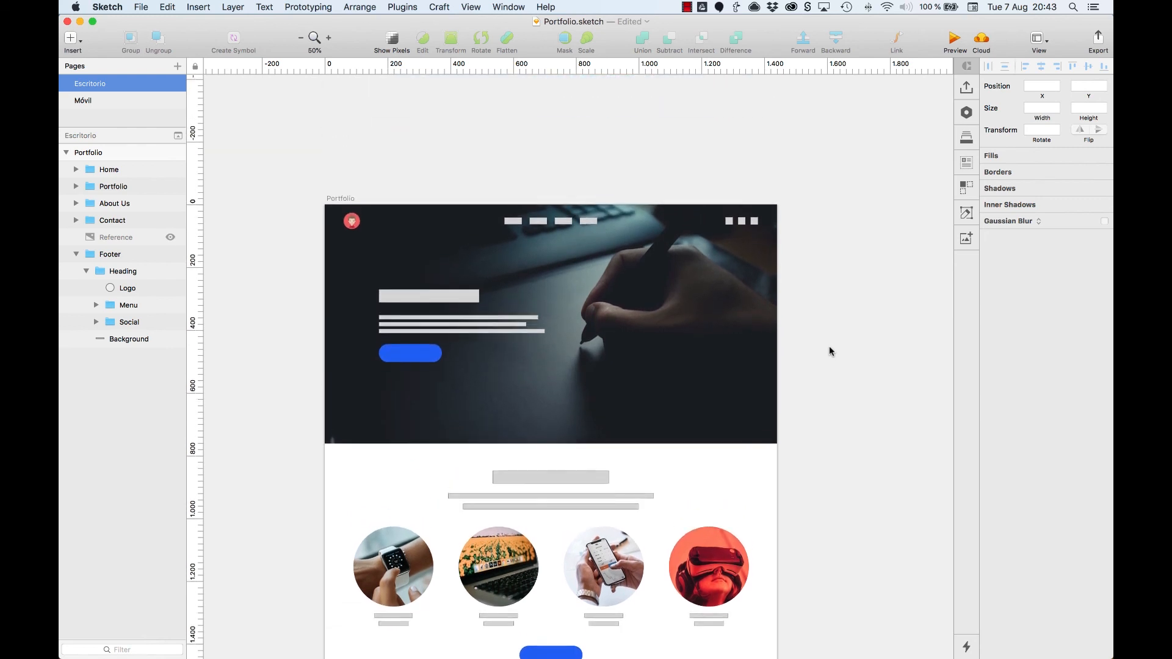
{"action": "scroll", "coordinate": [829, 347], "scroll_direction": "down", "scroll_amount": 7}
{"action": "scroll", "coordinate": [829, 351], "scroll_direction": "down", "scroll_amount": 11}
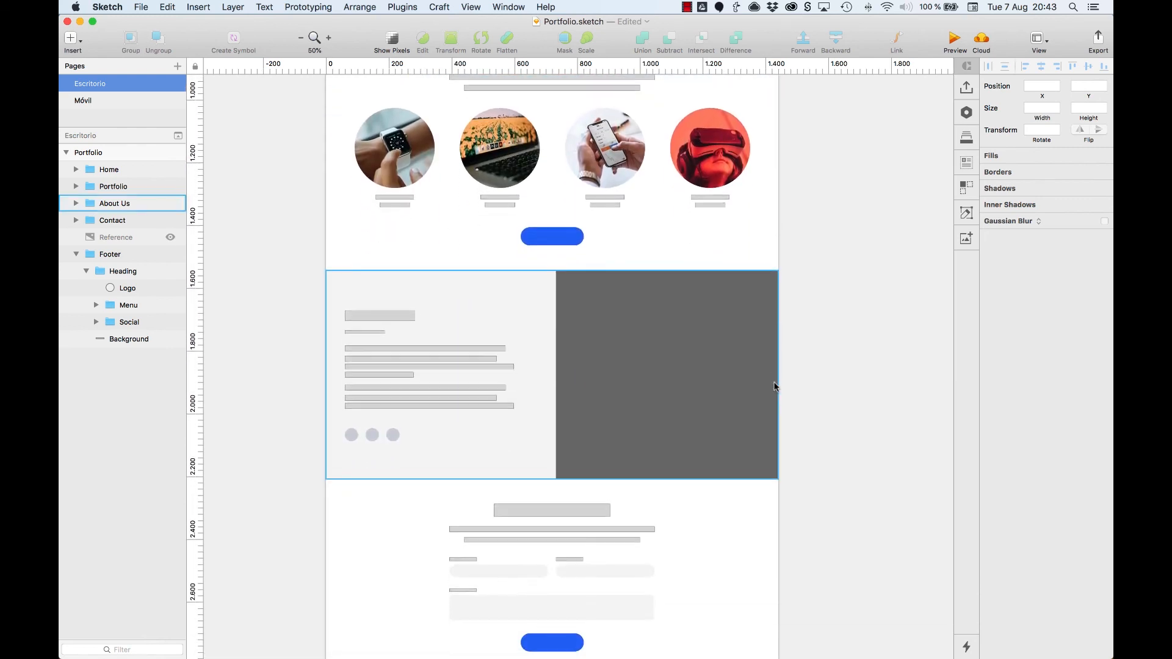
{"action": "scroll", "coordinate": [774, 387], "scroll_direction": "down", "scroll_amount": 5}
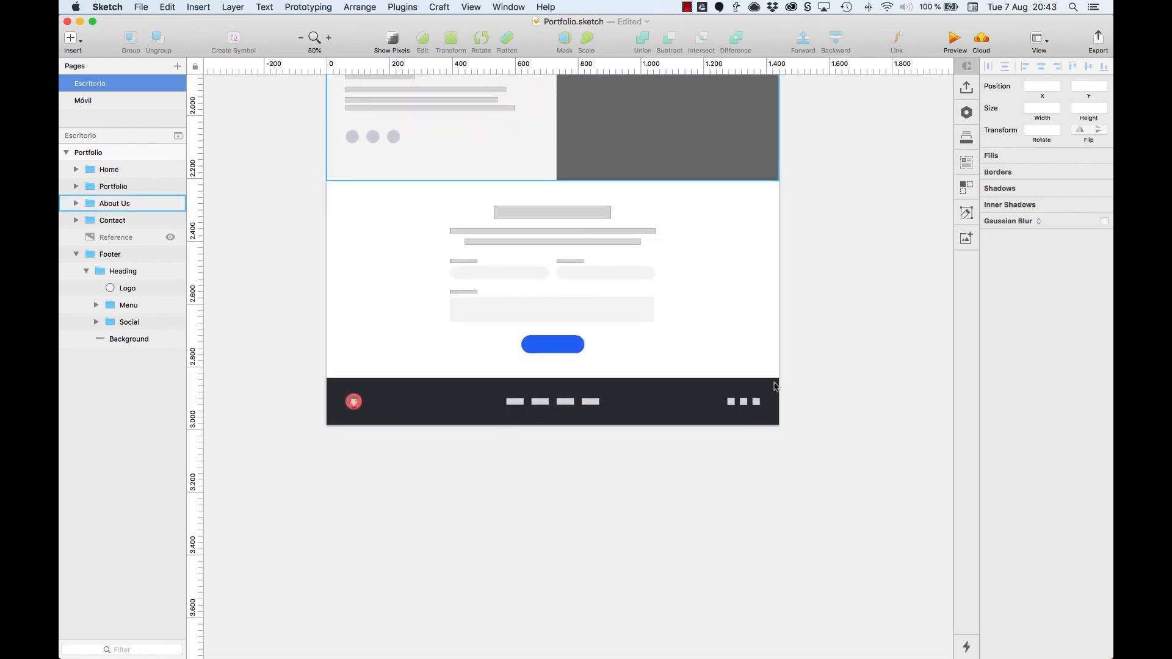
{"action": "scroll", "coordinate": [774, 387], "scroll_direction": "up", "scroll_amount": 20}
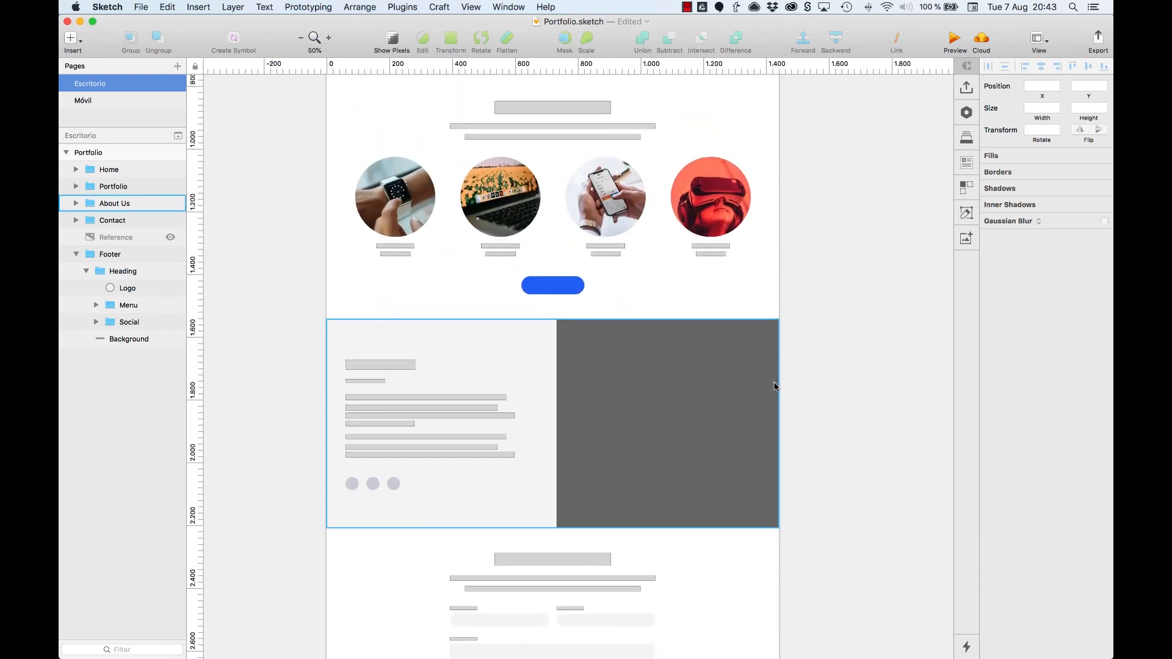